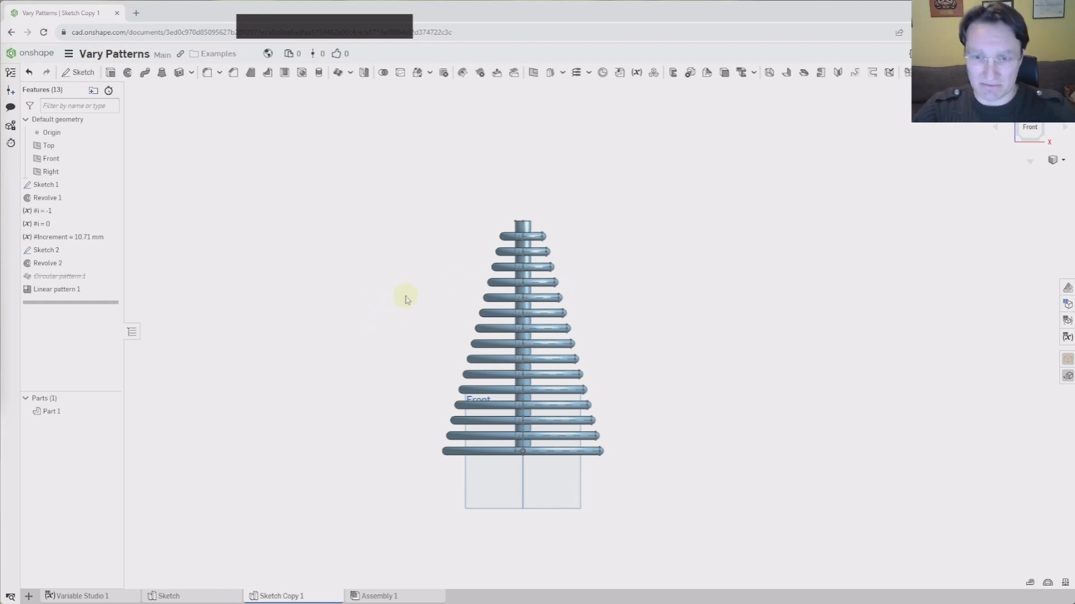
Orbit the model, then return to the front view and reposition it
right_drag(411, 291, 372, 280)
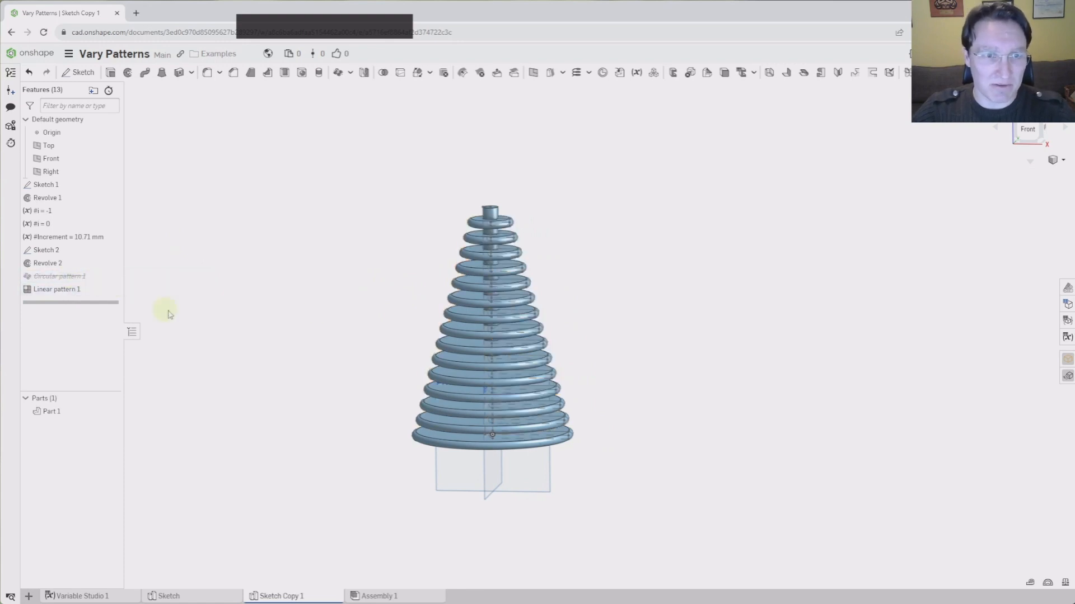
click(1031, 131)
middle_drag(737, 270, 517, 256)
scroll(576, 293, down, 3)
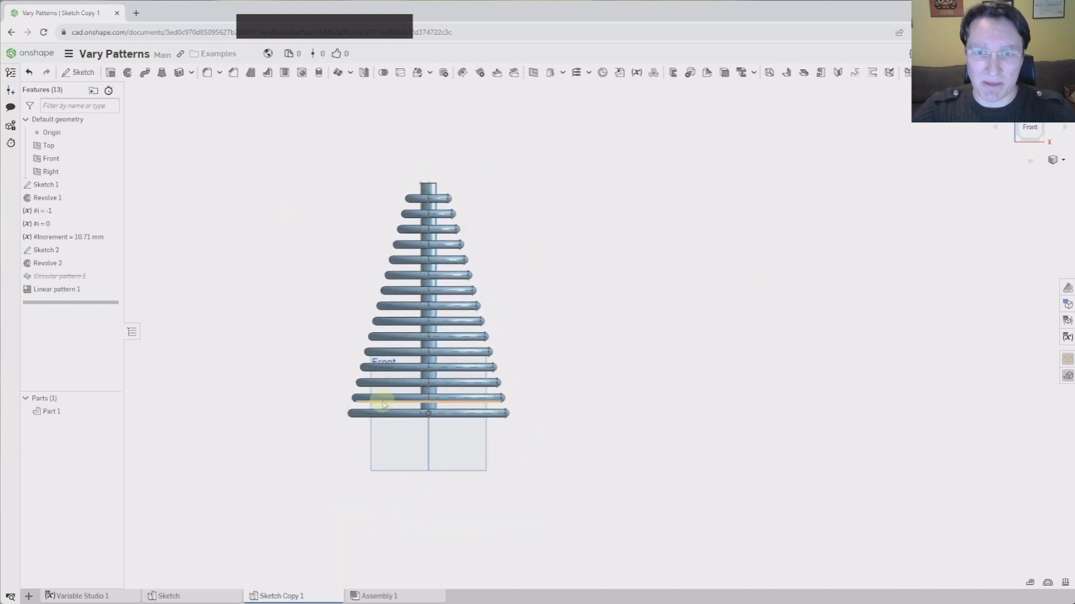
Suppress Linear pattern 1 and select the Front plane
right_click(59, 290)
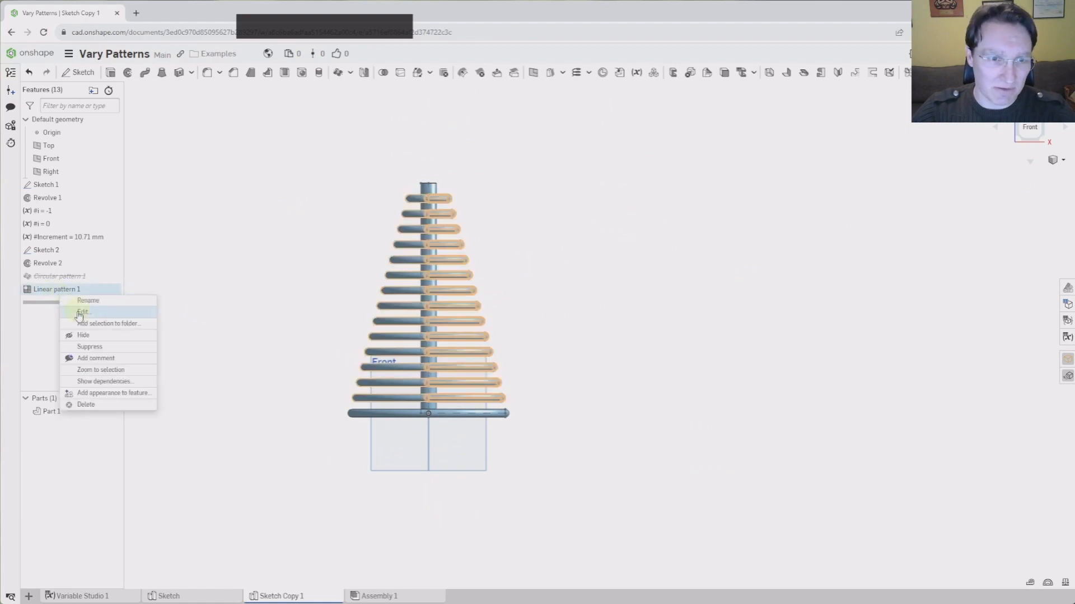
click(99, 347)
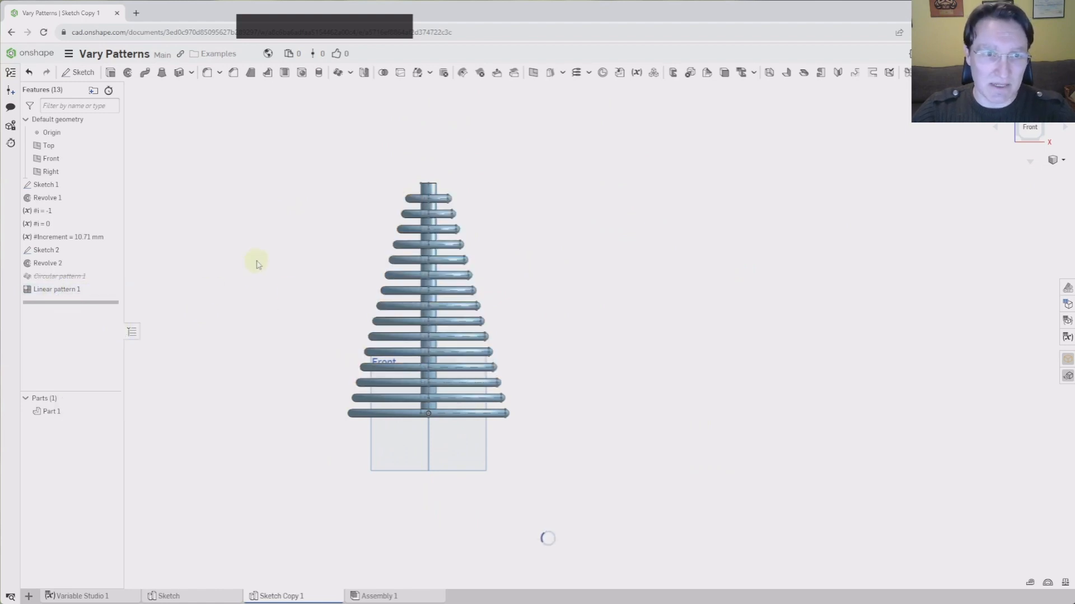
click(79, 158)
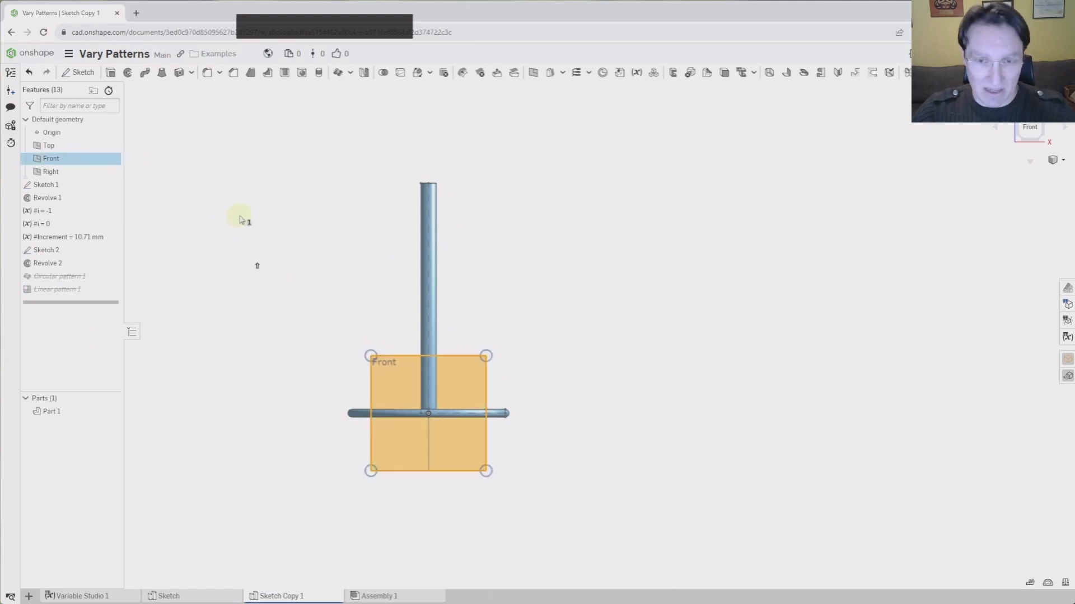
Sketch a chain of five vertical line segments beside the post on the Front plane
key(s)
click(106, 74)
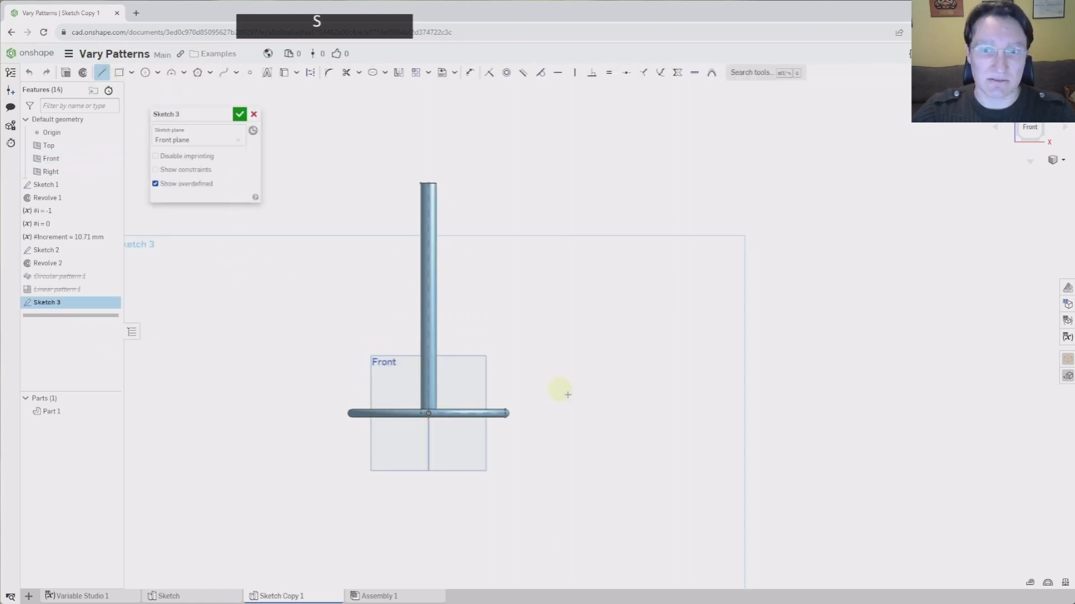
click(556, 414)
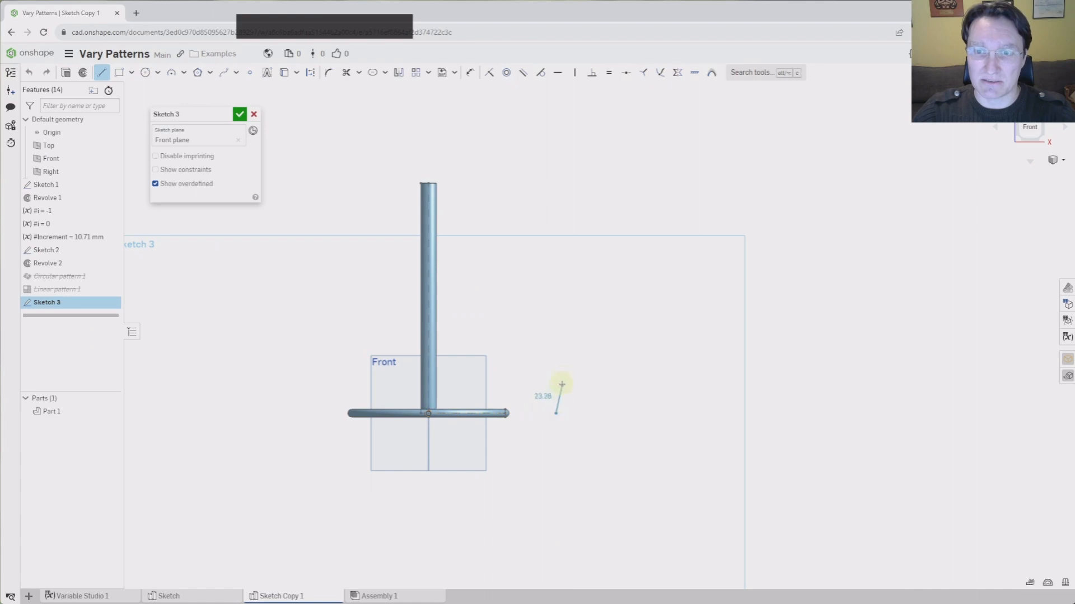
click(556, 334)
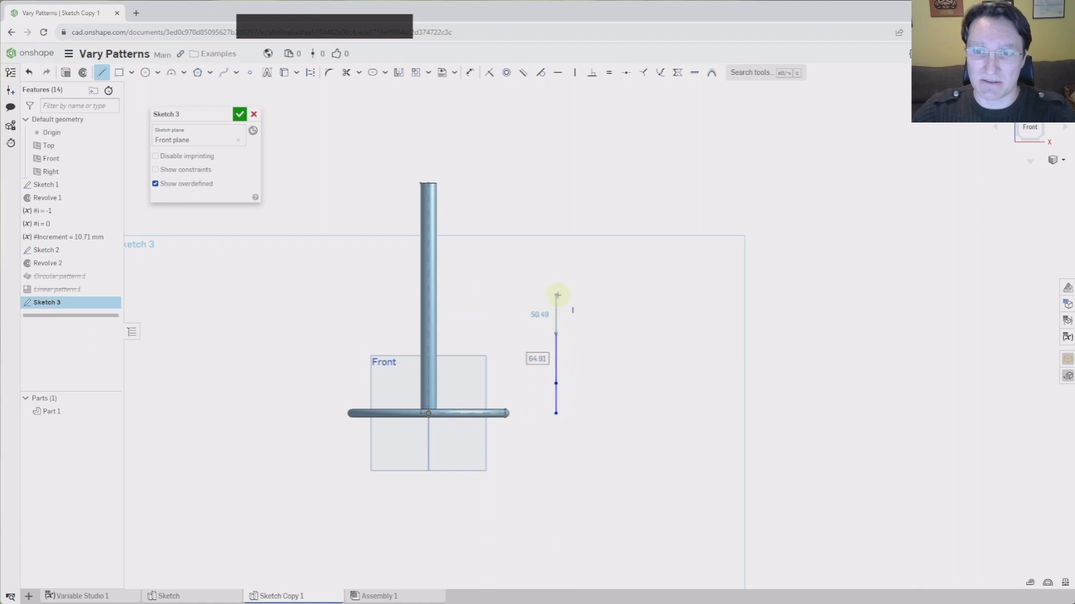
click(557, 295)
click(556, 274)
click(556, 225)
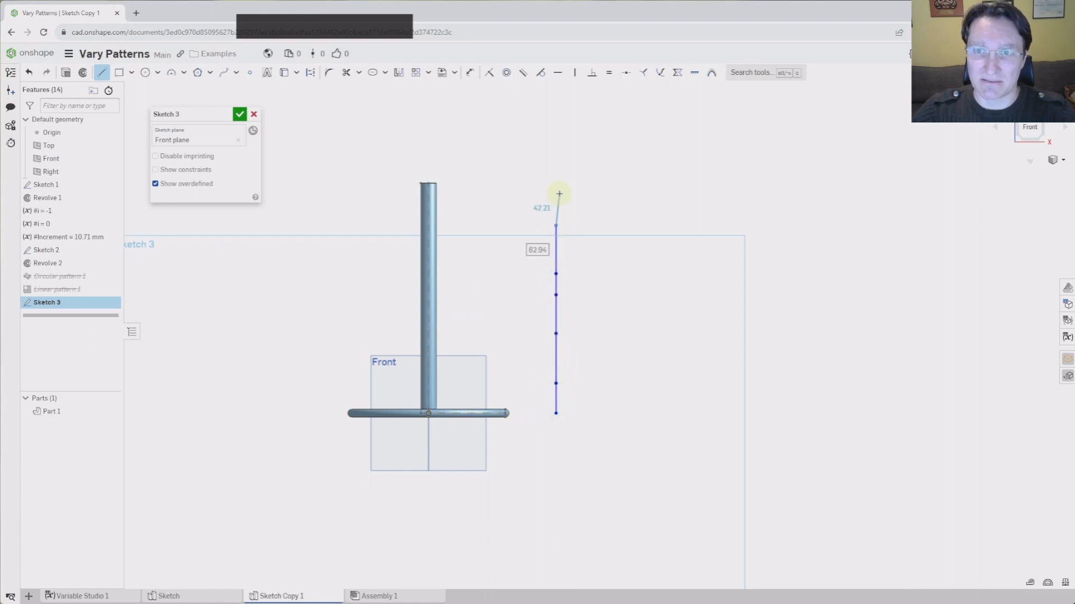
click(556, 202)
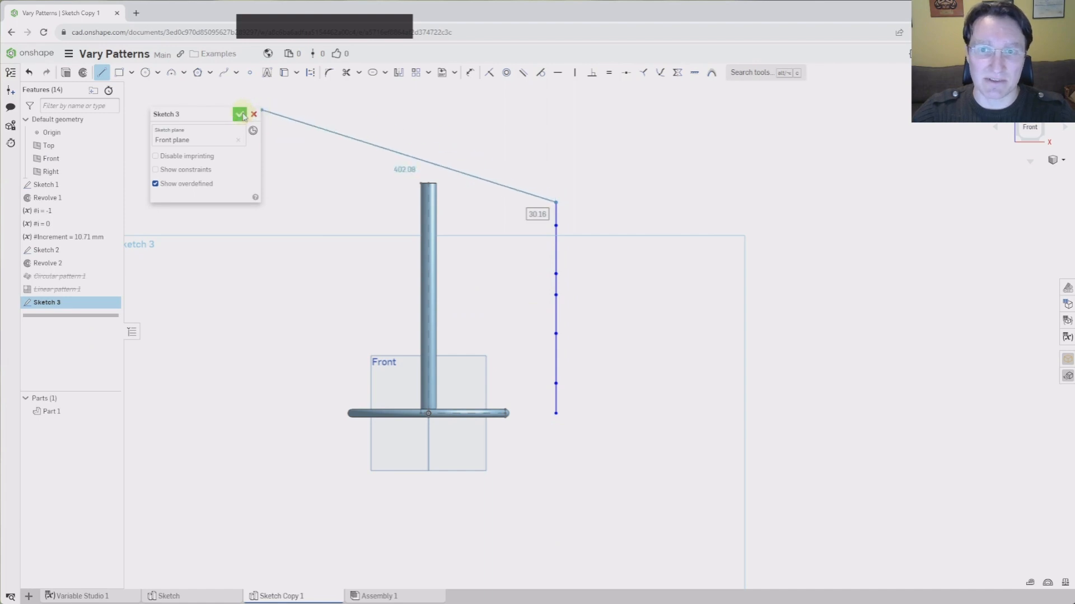
click(239, 114)
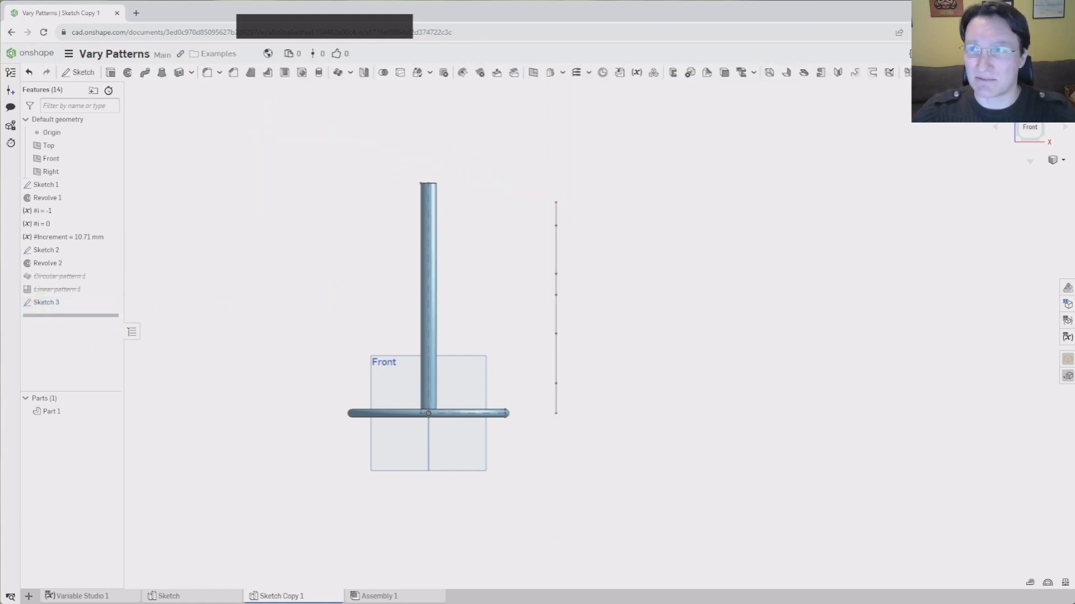
Add a Point Pattern of type Feature patterning #i = 0, Sketch 2 and Revolve 2
key(alt+c)
text(poin)
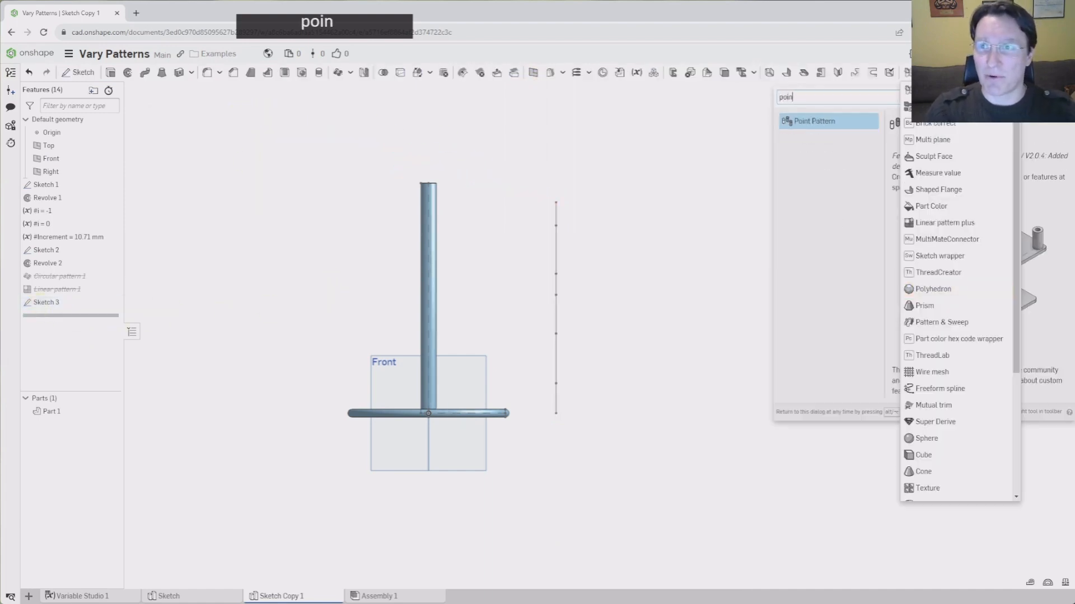
key(Return)
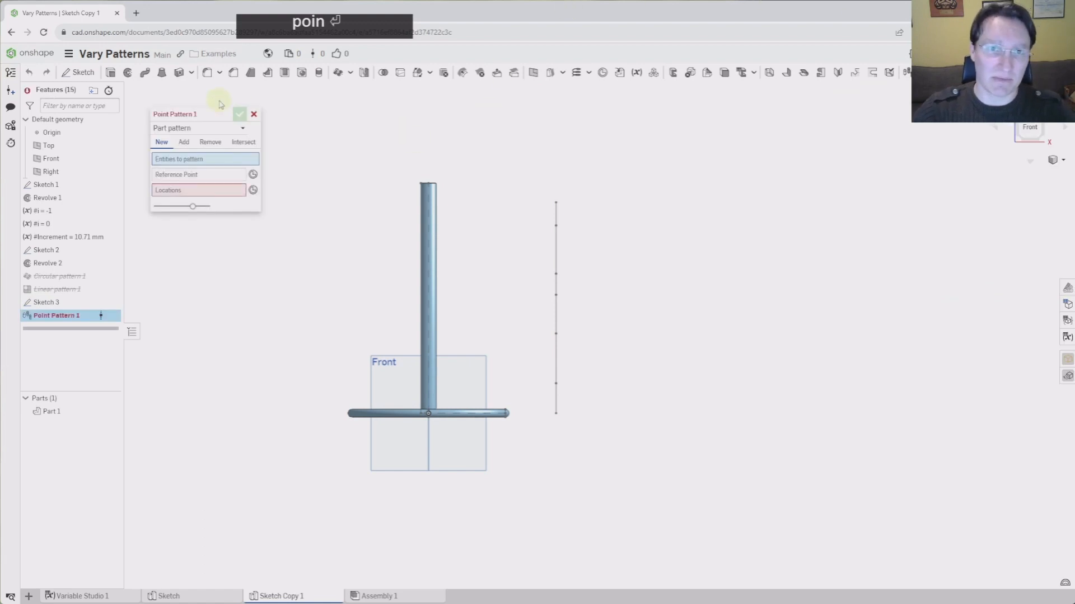
click(202, 130)
click(202, 153)
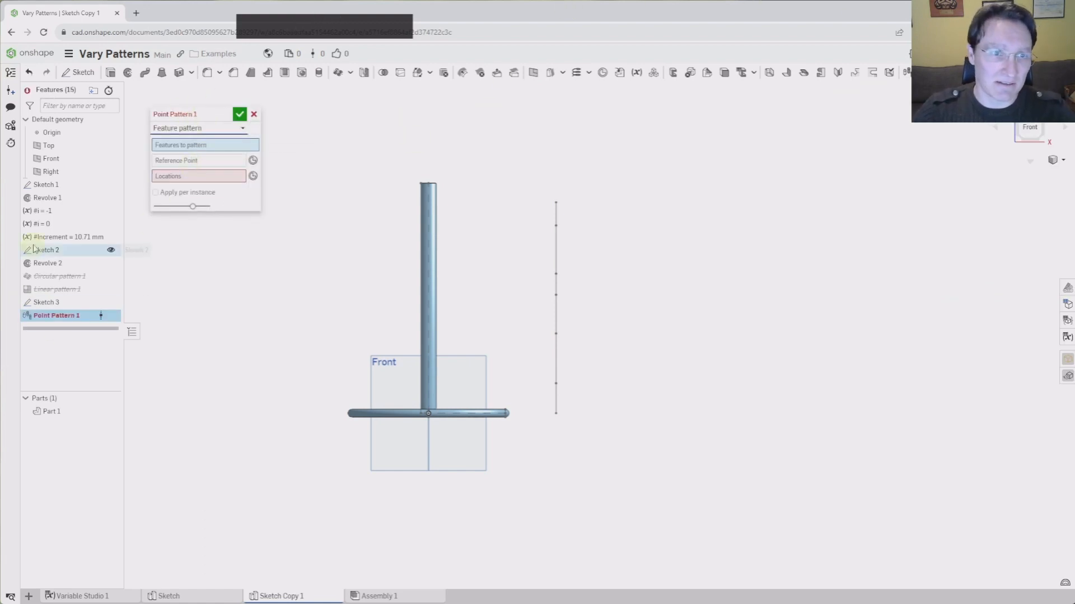
click(43, 224)
click(46, 250)
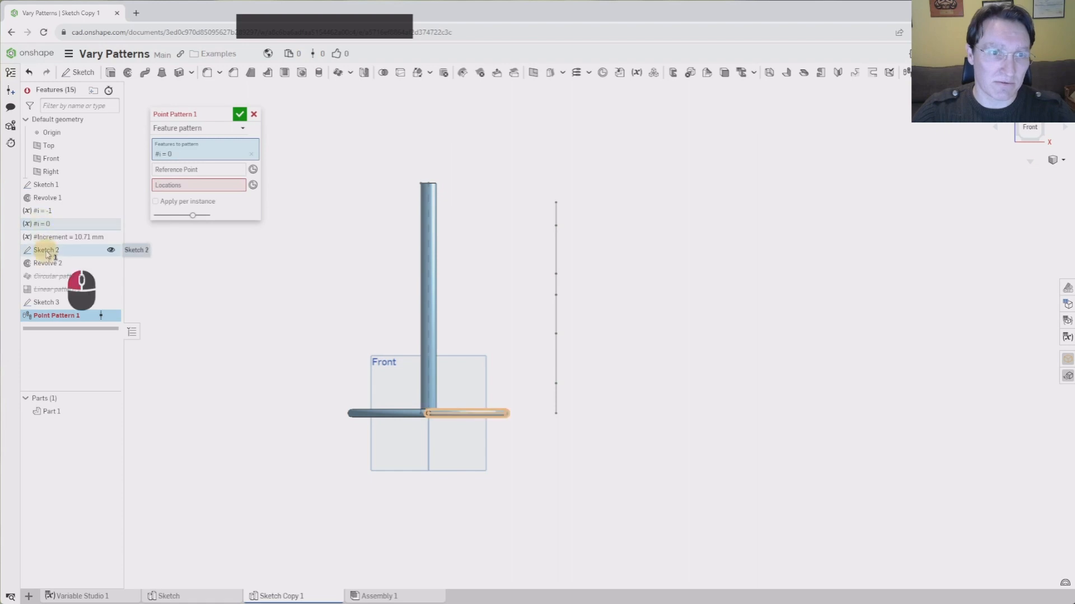
click(47, 263)
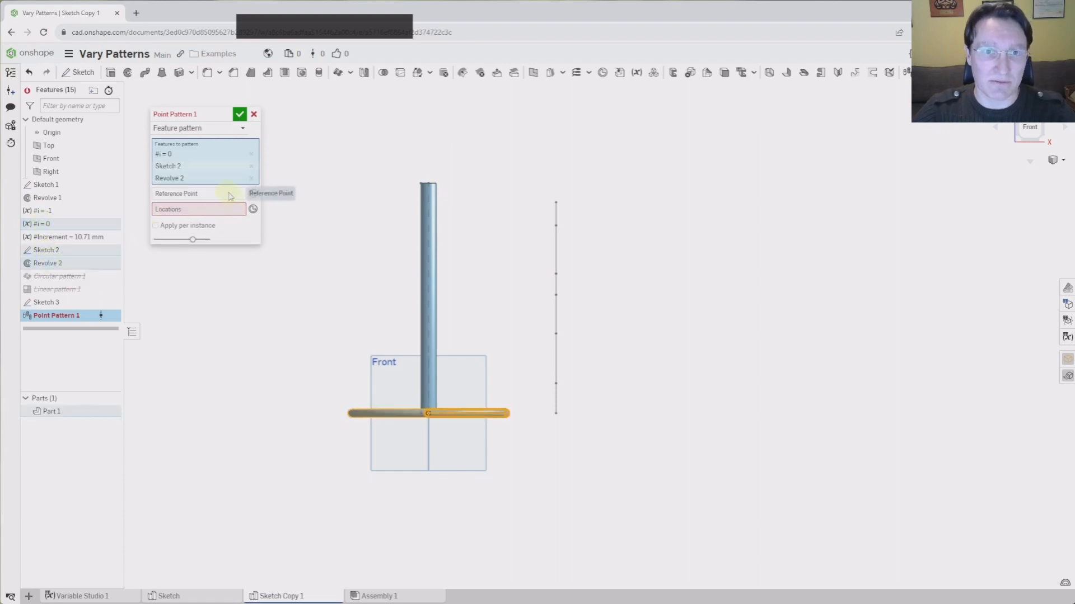
Use the bottom line vertex as reference and six vertices as locations, applied per instance
click(233, 194)
click(556, 413)
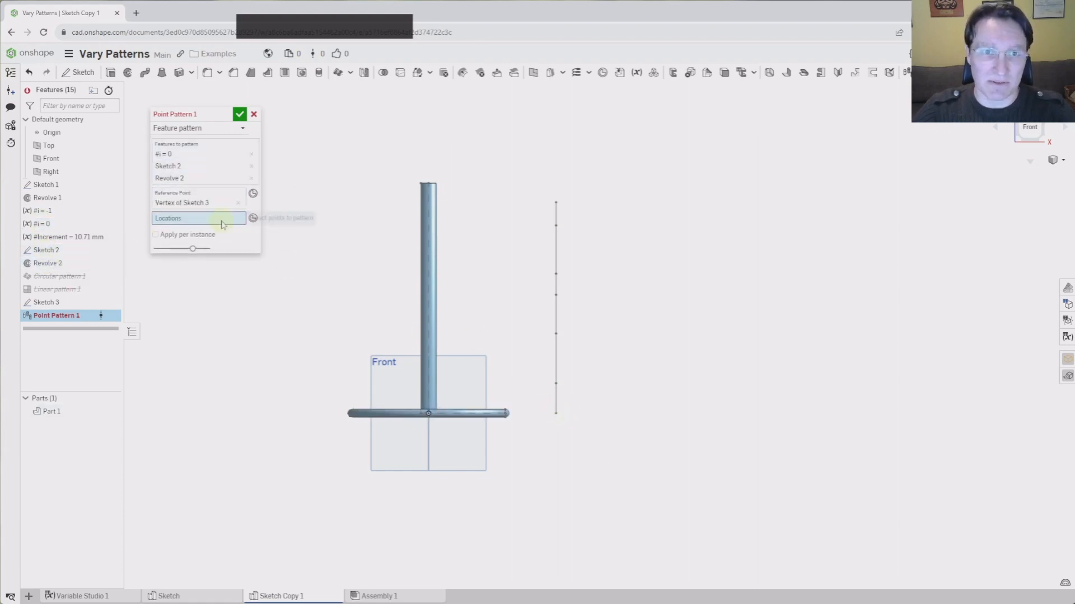
click(556, 384)
click(556, 334)
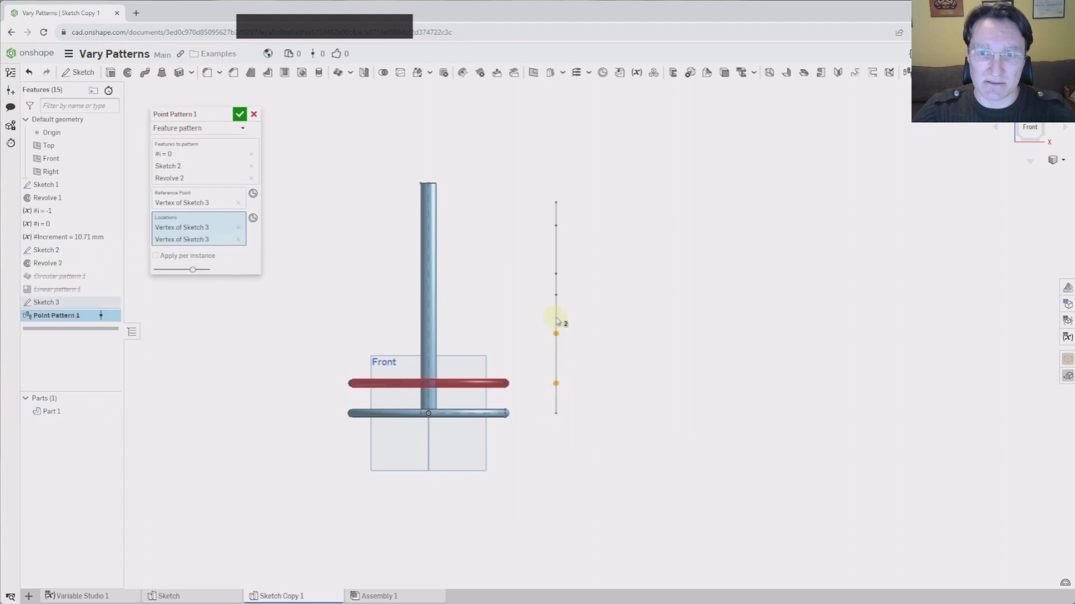
click(556, 295)
click(556, 274)
click(556, 226)
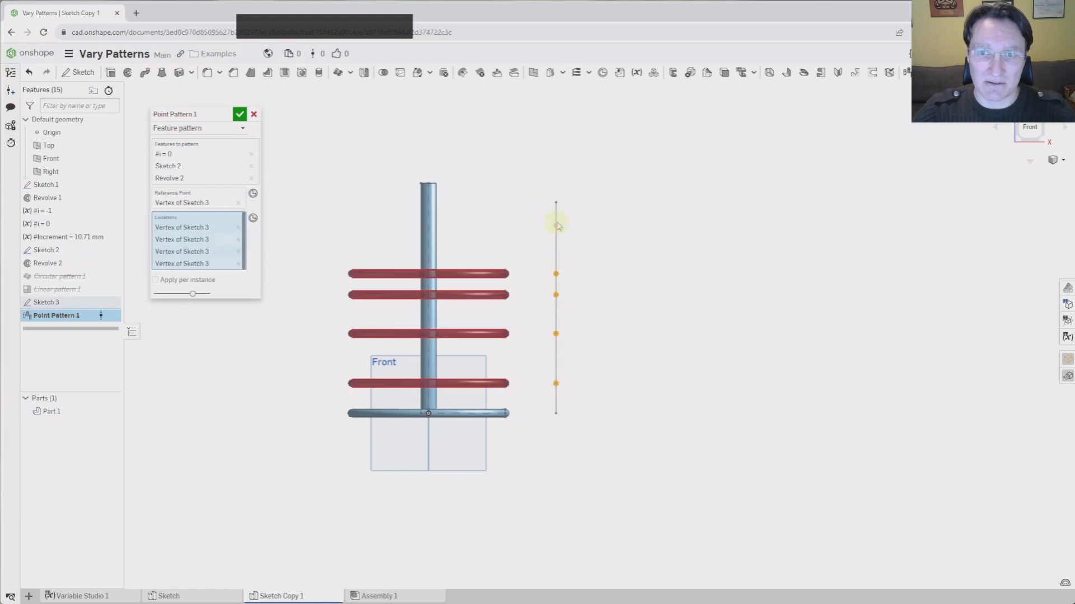
click(556, 203)
click(157, 304)
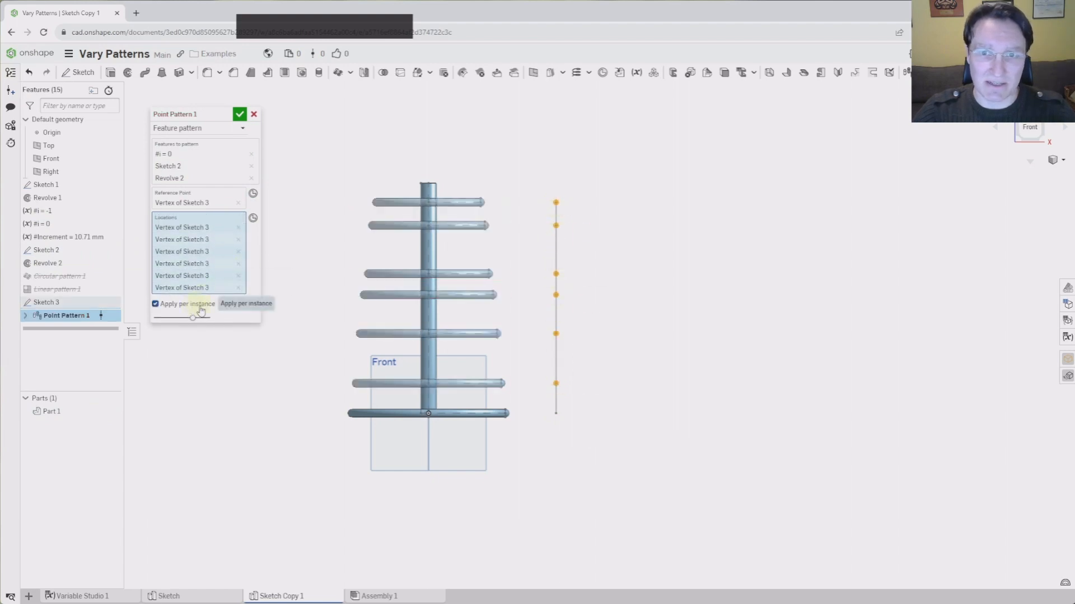
click(241, 115)
right_drag(297, 202, 405, 244)
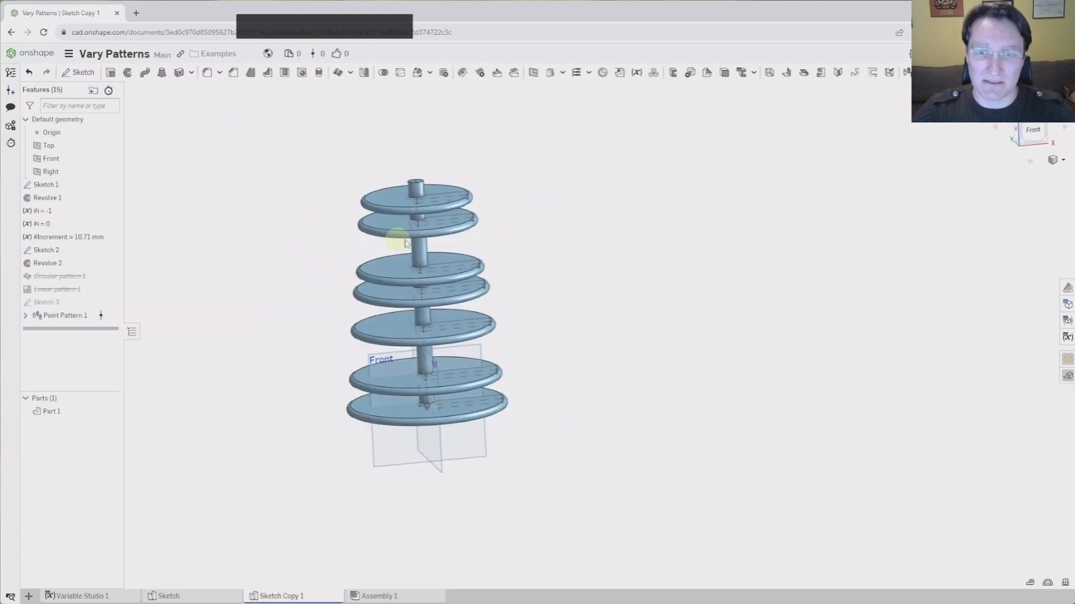
Edit Sketch 3 and drag three vertices lower to respace their rings
click(1033, 132)
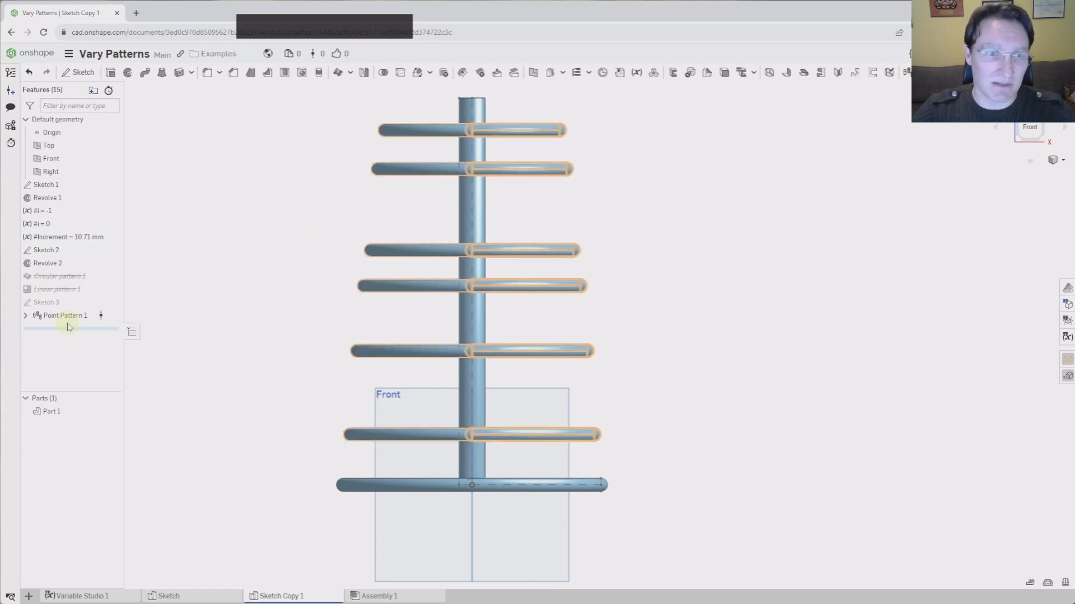
double_click(56, 306)
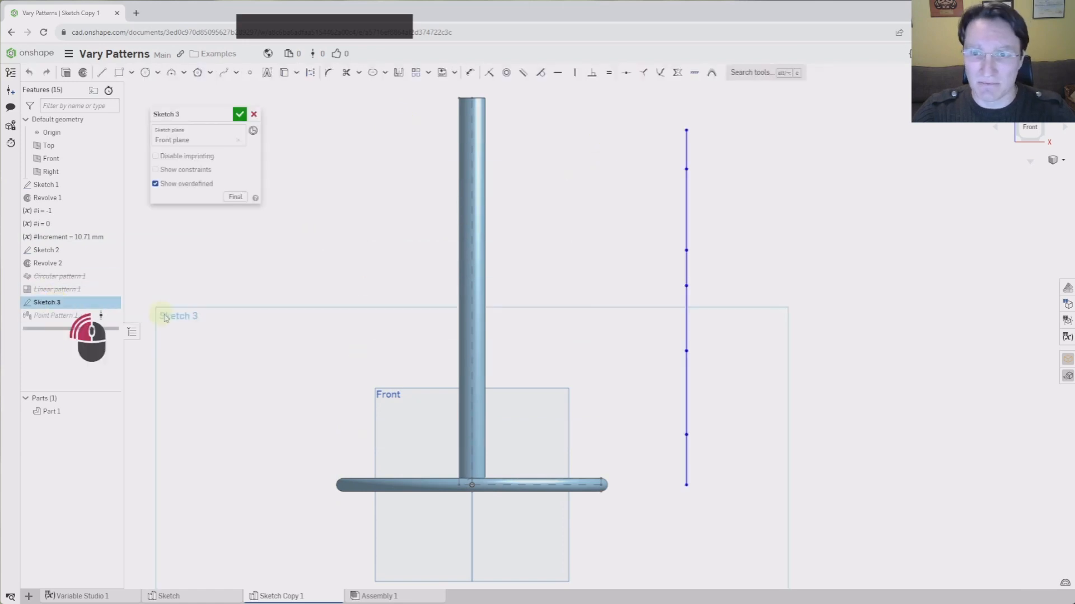
click(235, 197)
drag(686, 434, 683, 453)
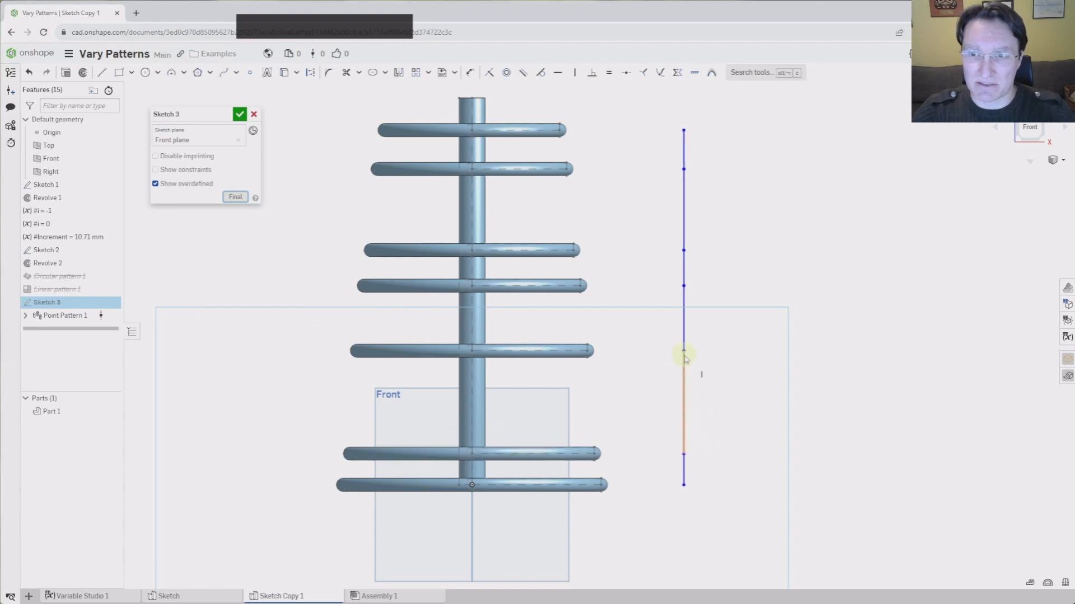
drag(684, 351, 683, 367)
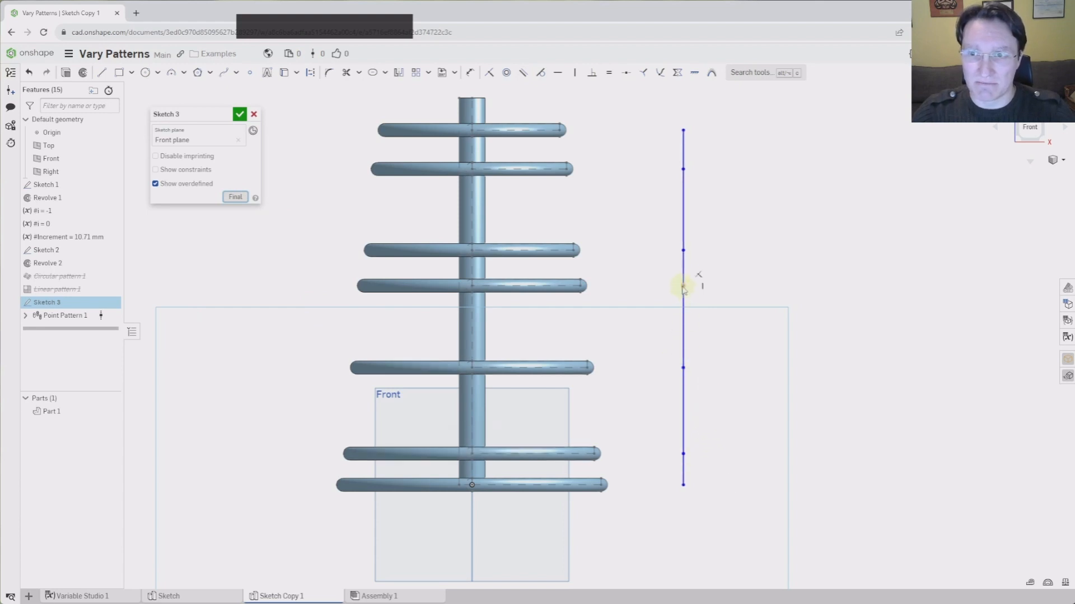
drag(683, 285, 677, 334)
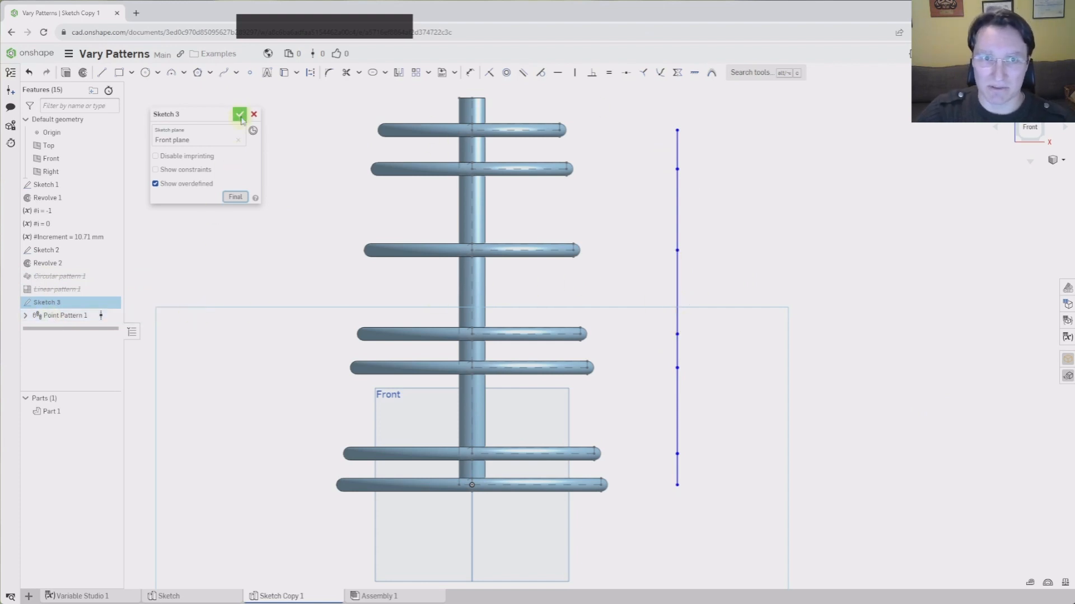
click(240, 115)
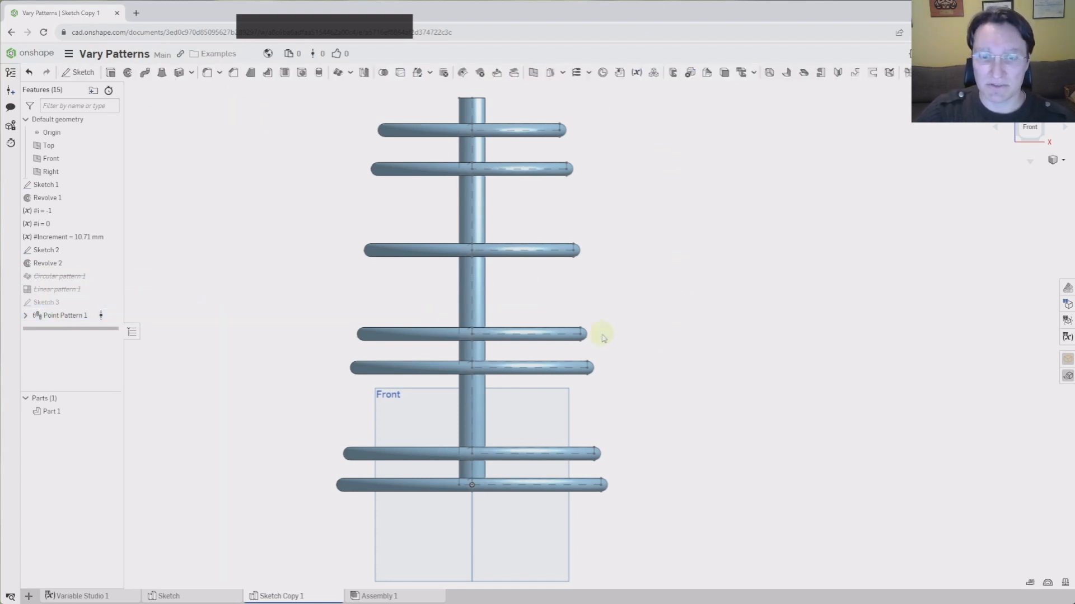
Duplicate the Sketch Copy 1 Part Studio and switch to the copy
right_click(293, 597)
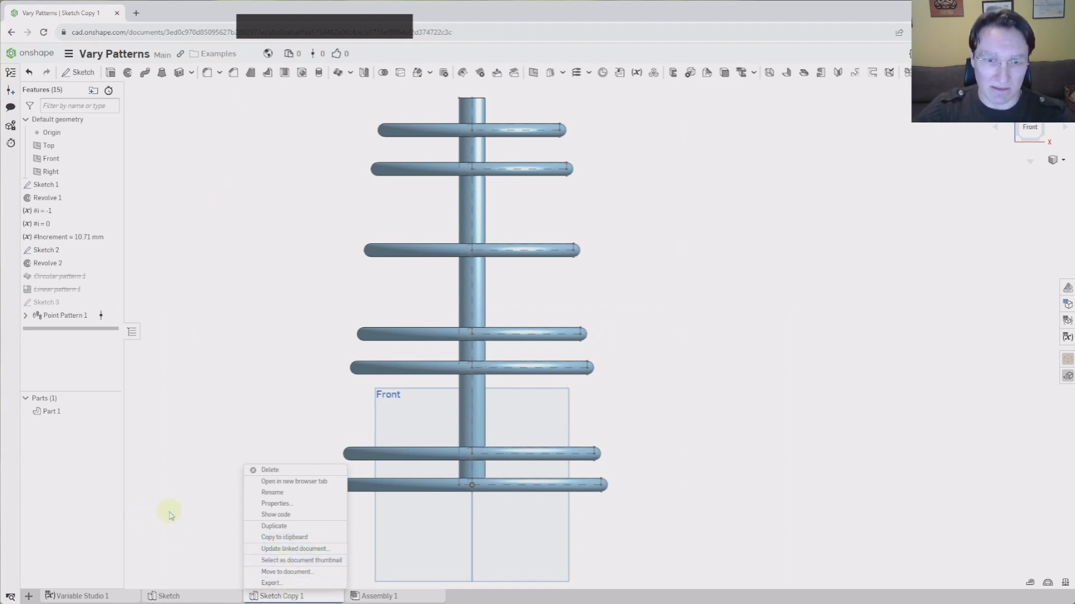
click(297, 528)
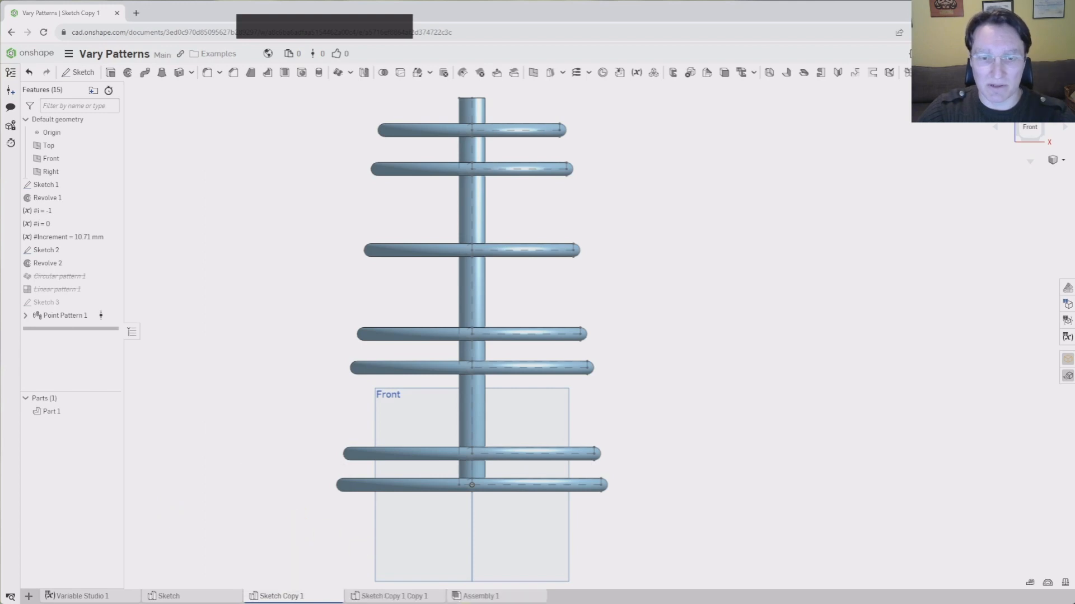
click(413, 596)
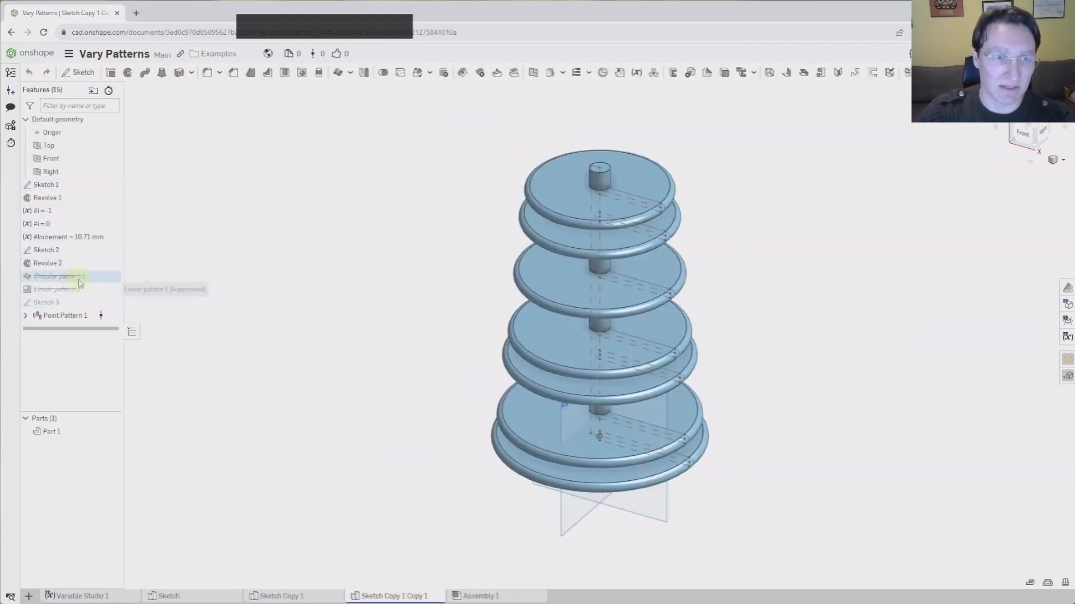
Delete Circular pattern 1, then Point Pattern 1 along with its sketch
click(80, 276)
key(Delete)
click(84, 303)
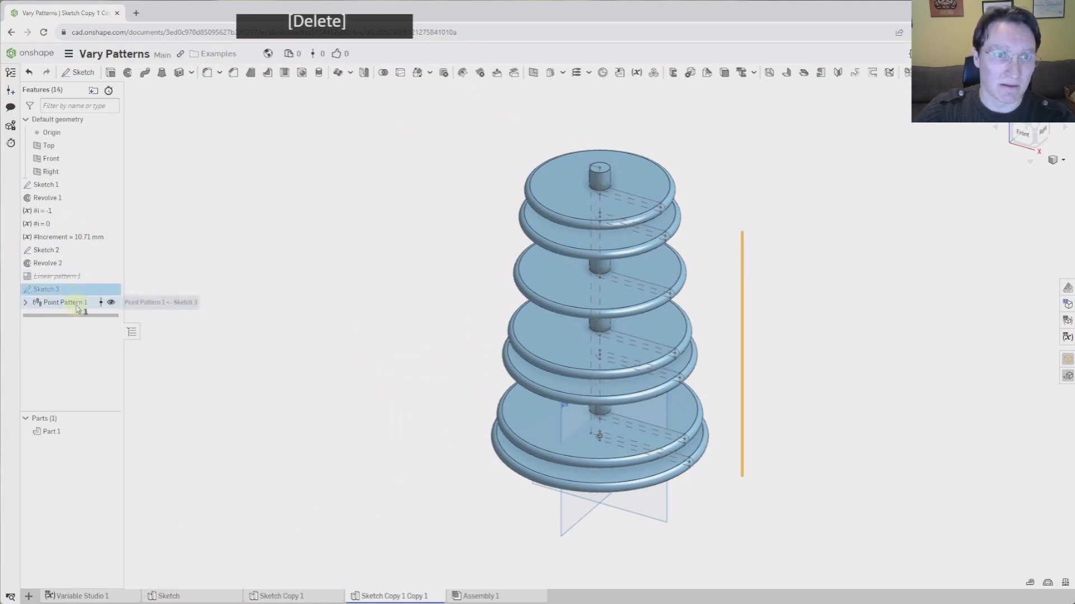
key(Delete)
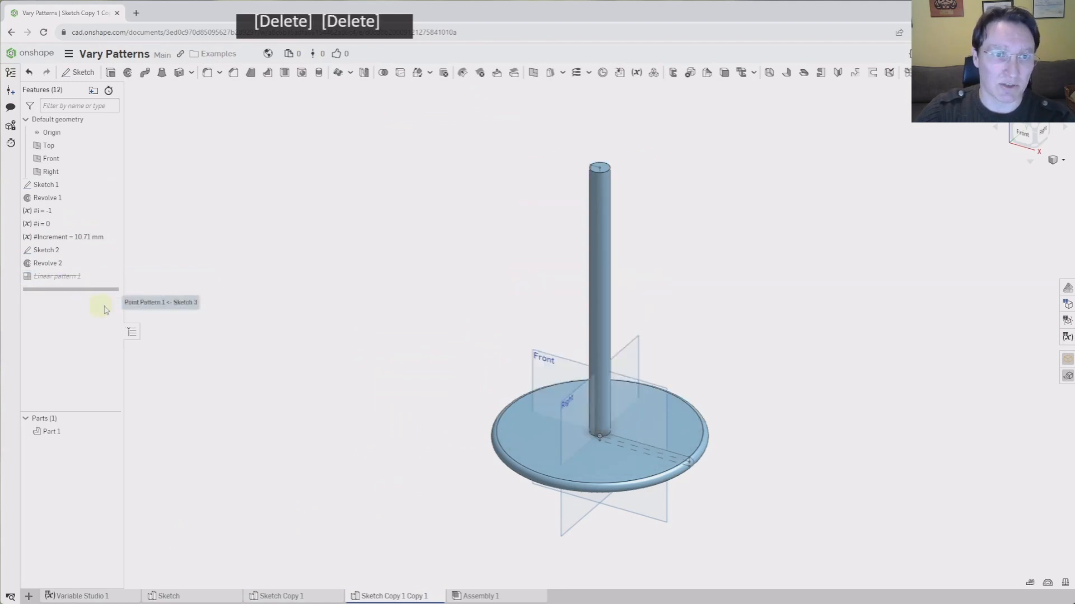
Return to the front view and move the reference video away from the model
click(1020, 136)
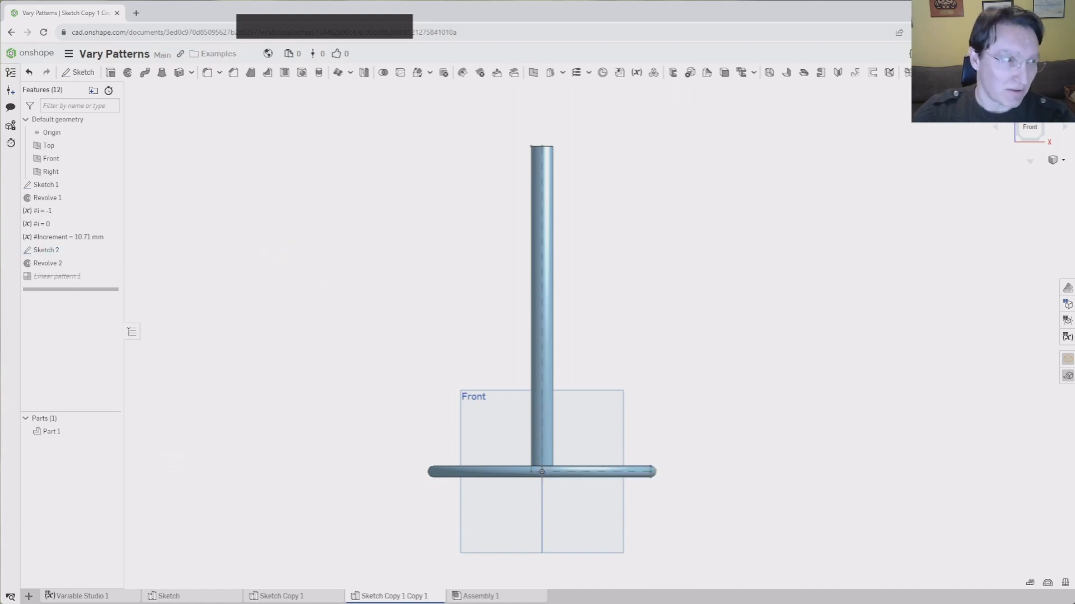
drag(0, 229, 356, 126)
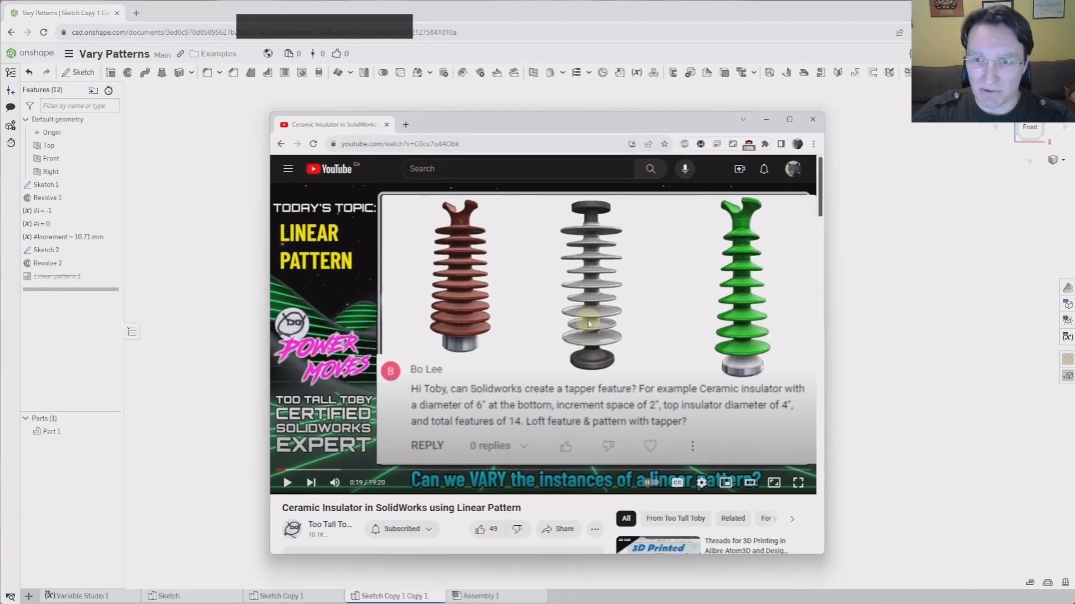
drag(660, 119, 0, 168)
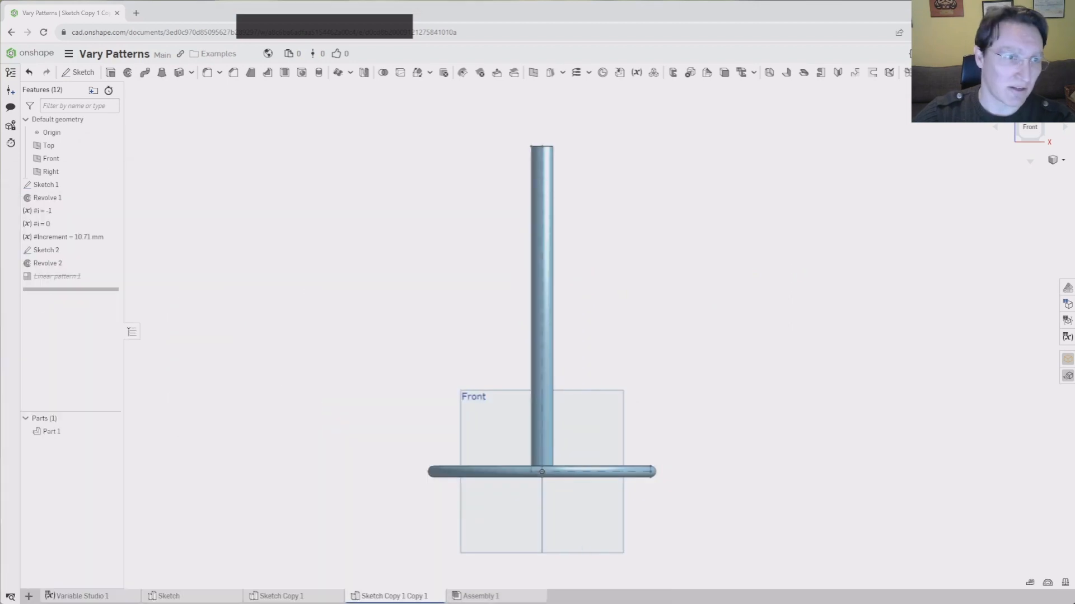
click(274, 287)
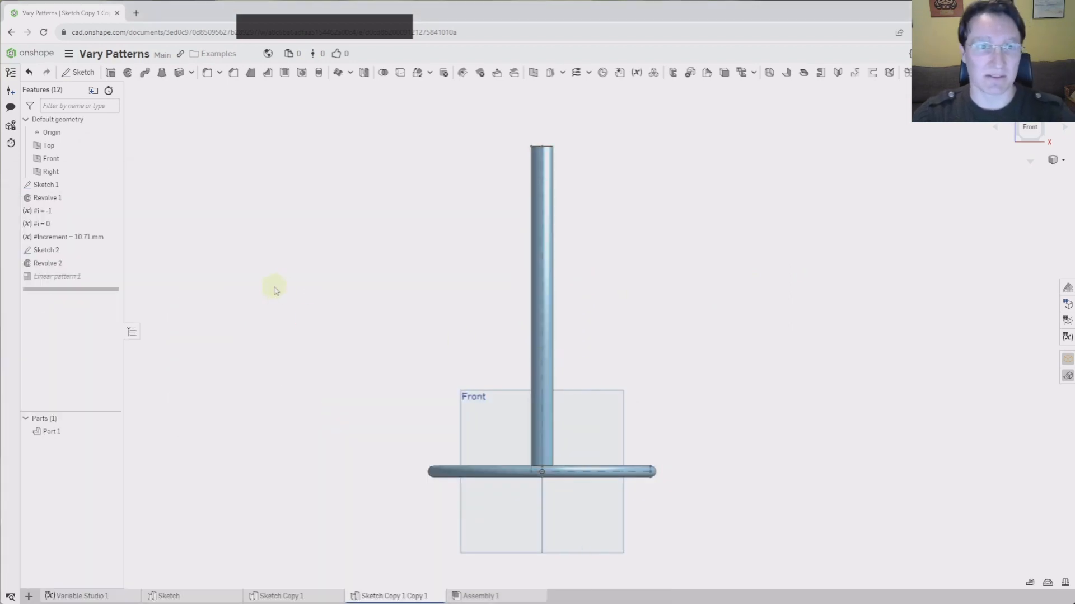
Delete the #Increment variable and roll the history back above Sketch 2
click(92, 236)
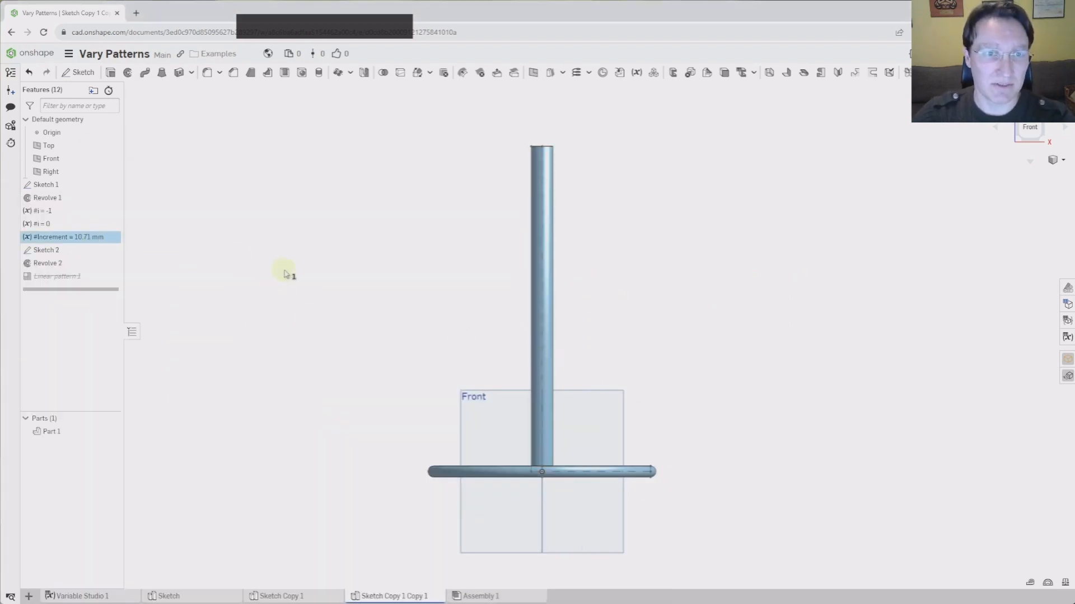
key(Delete)
drag(100, 275, 102, 237)
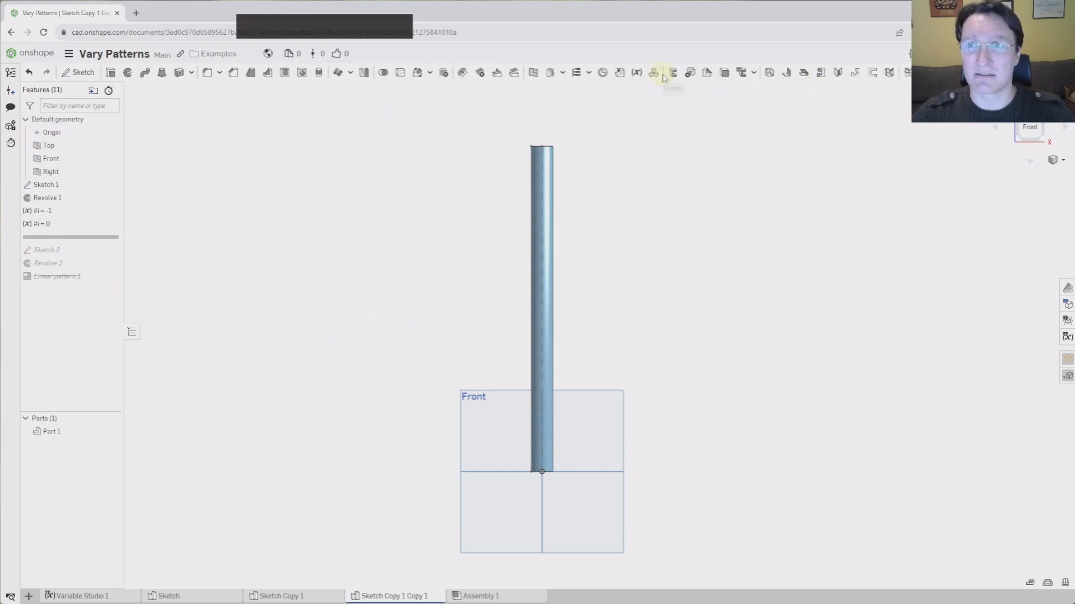
click(636, 72)
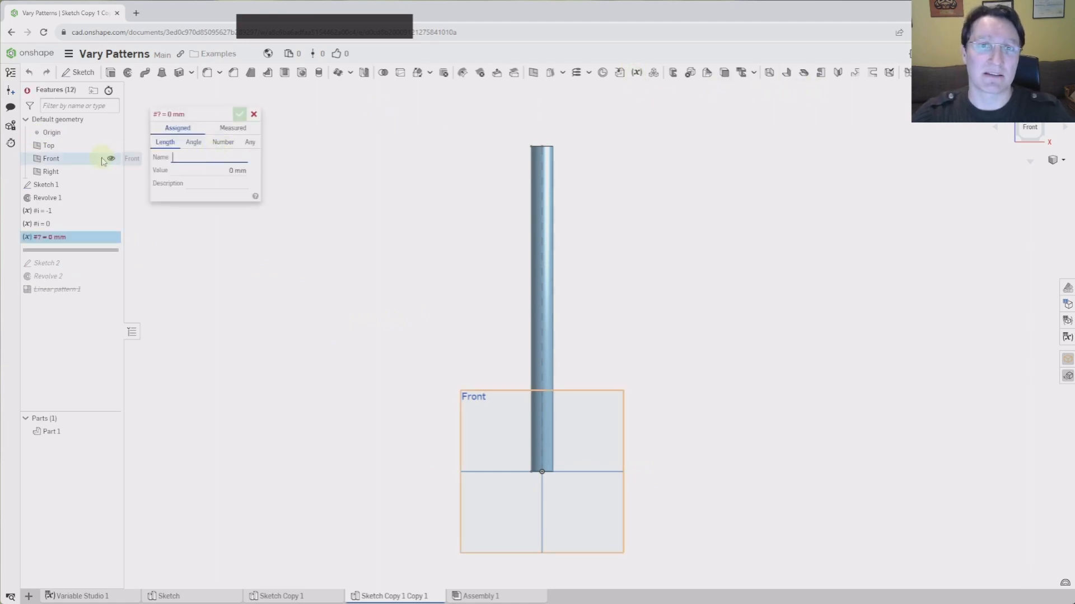
Create an Any-type variable Diameters holding a list repeating 200mm, 150mm, 175mm
click(252, 143)
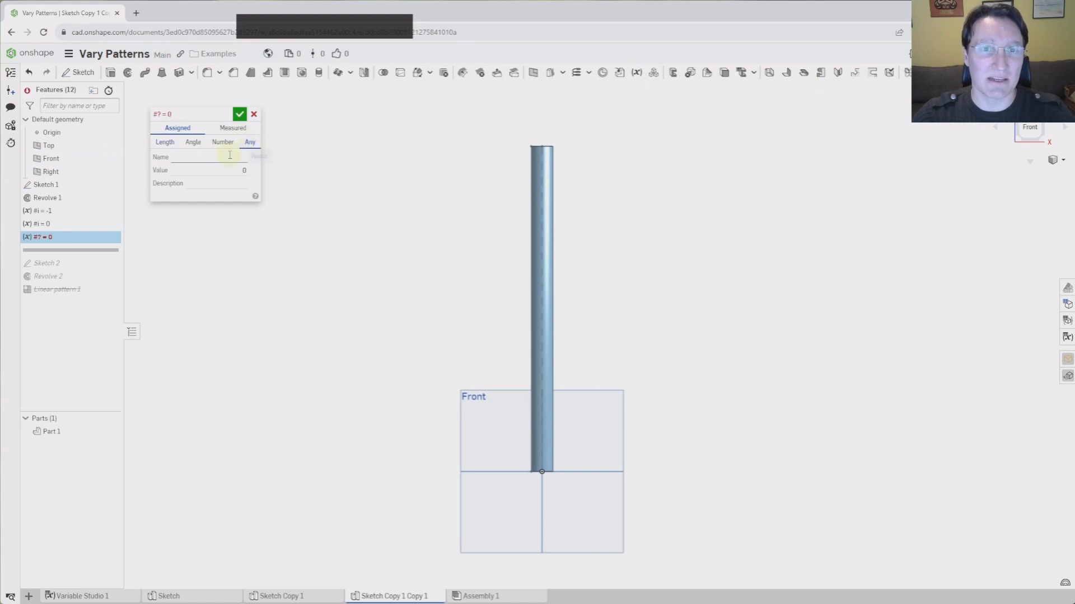
click(228, 156)
text(Diam)
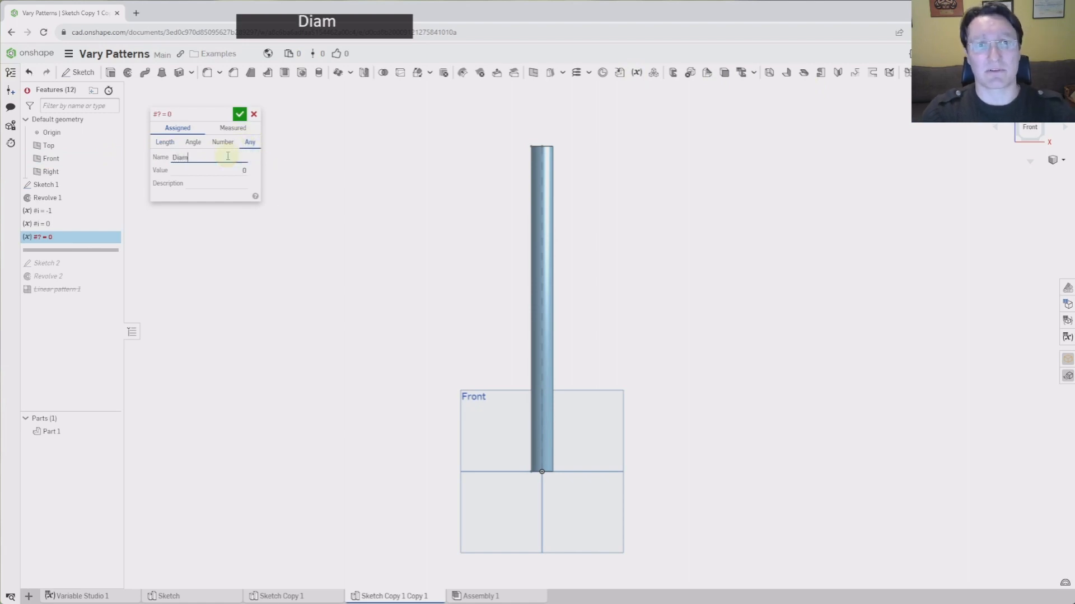
text(eters)
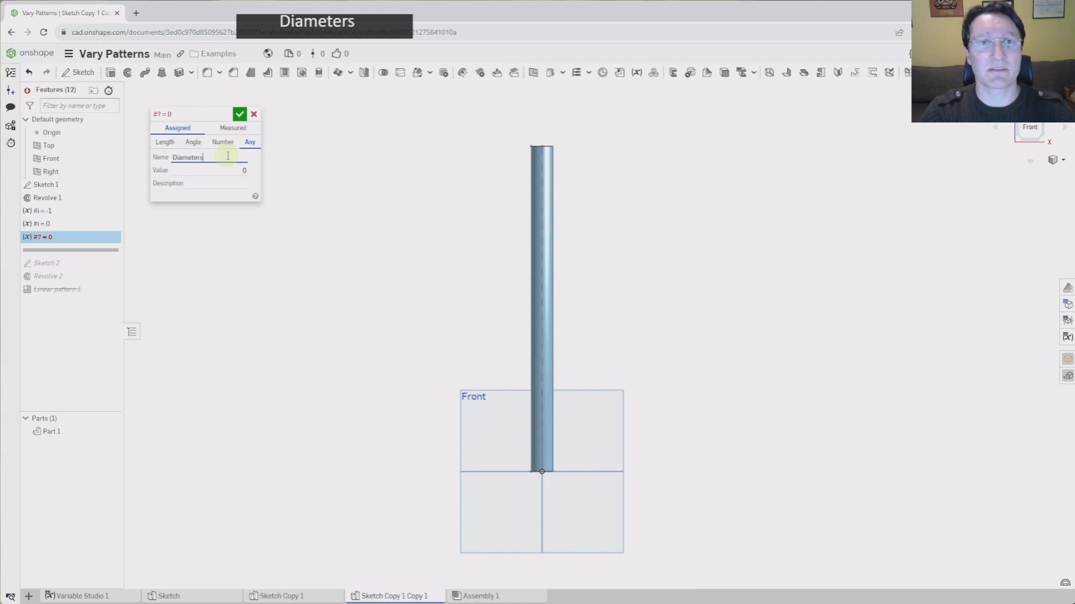
click(227, 170)
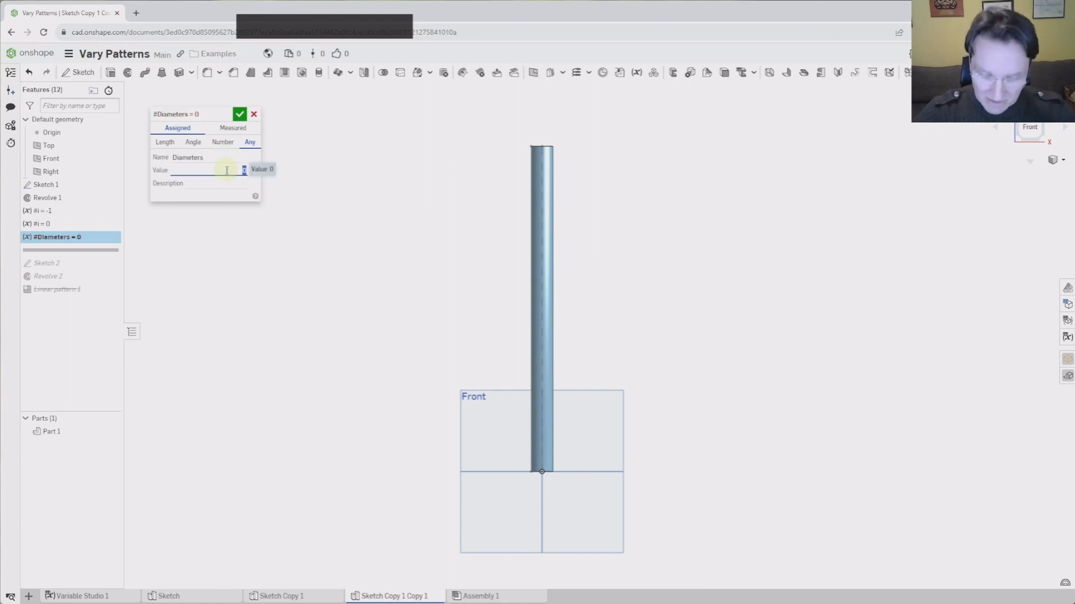
text([)
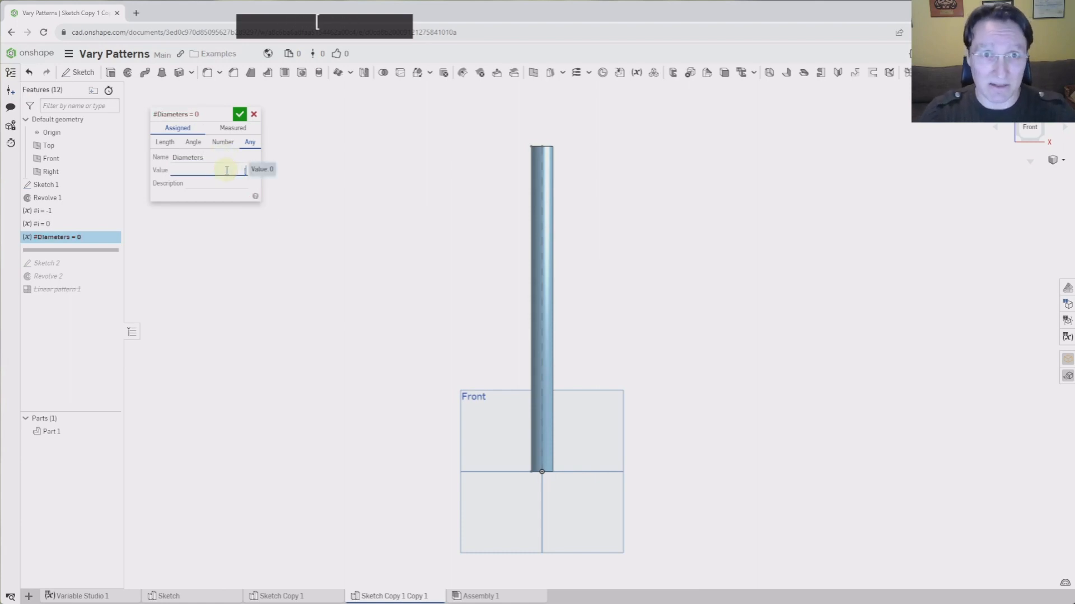
text(200)
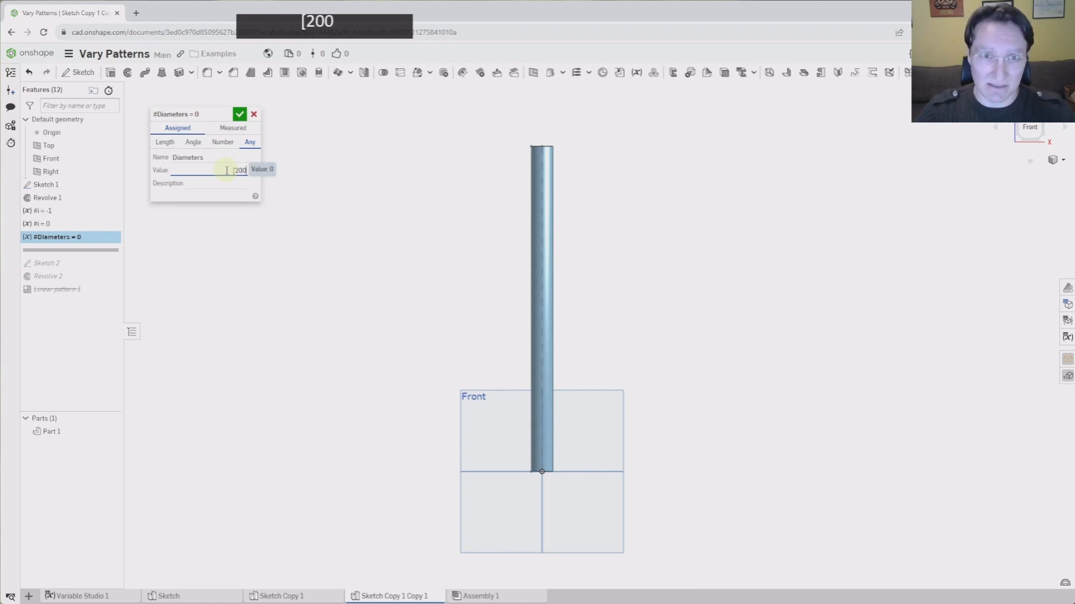
text(mm,)
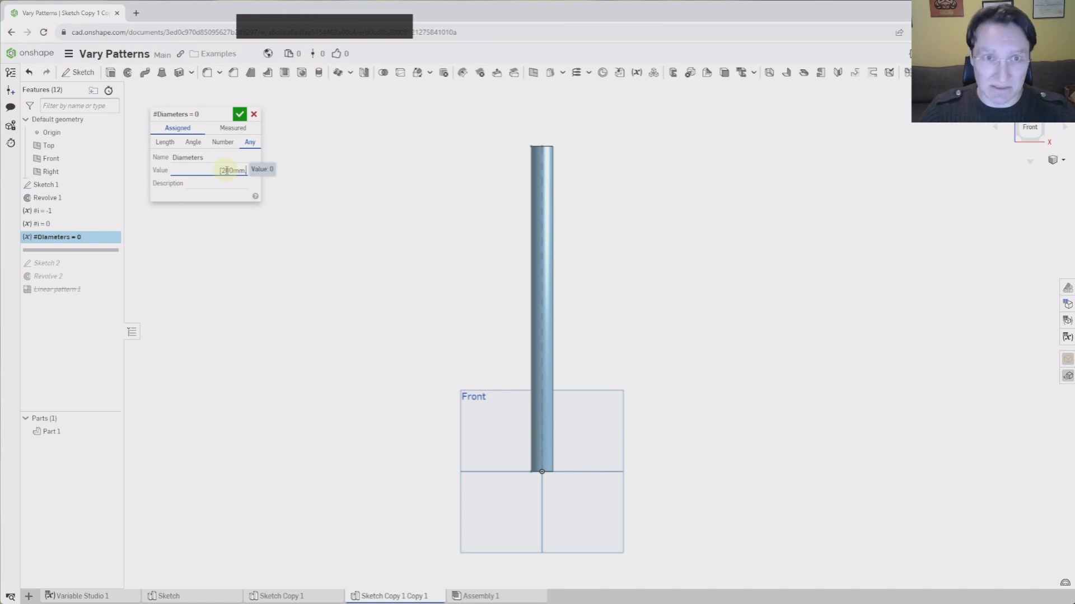
text(150)
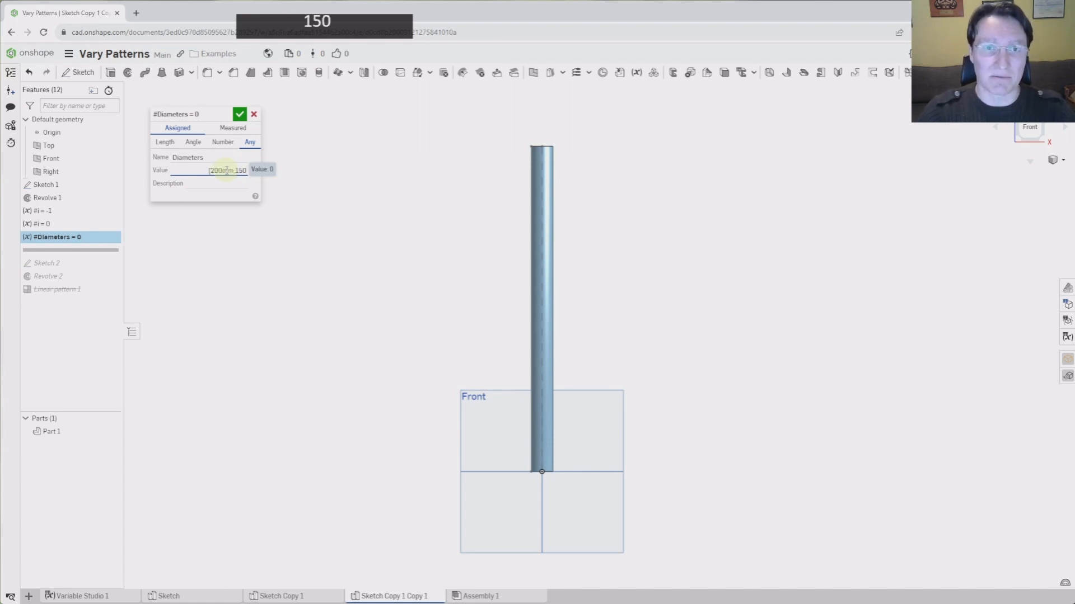
text(mm,)
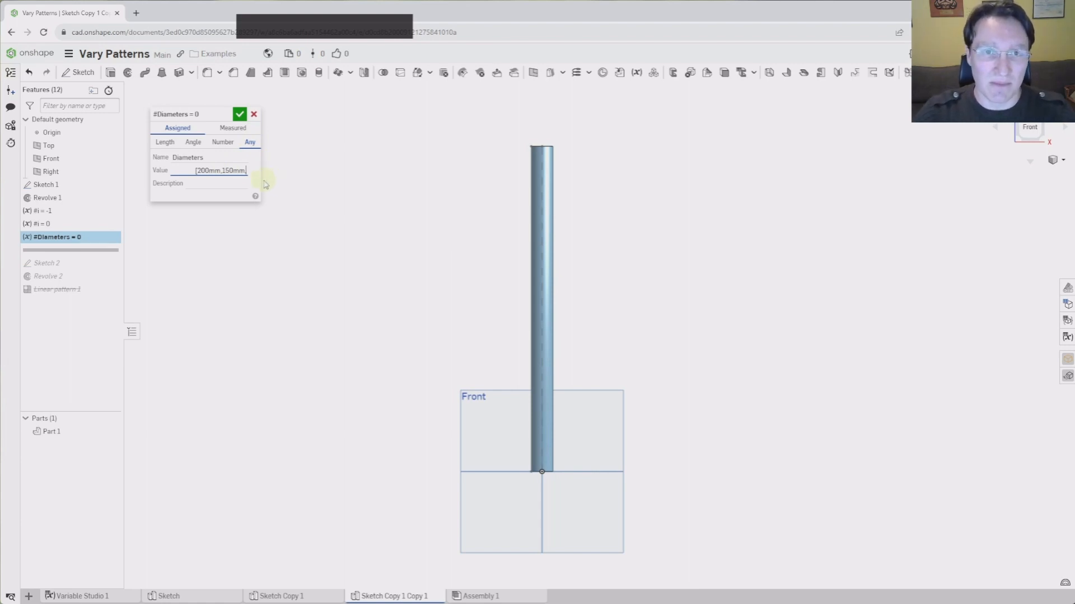
text(175)
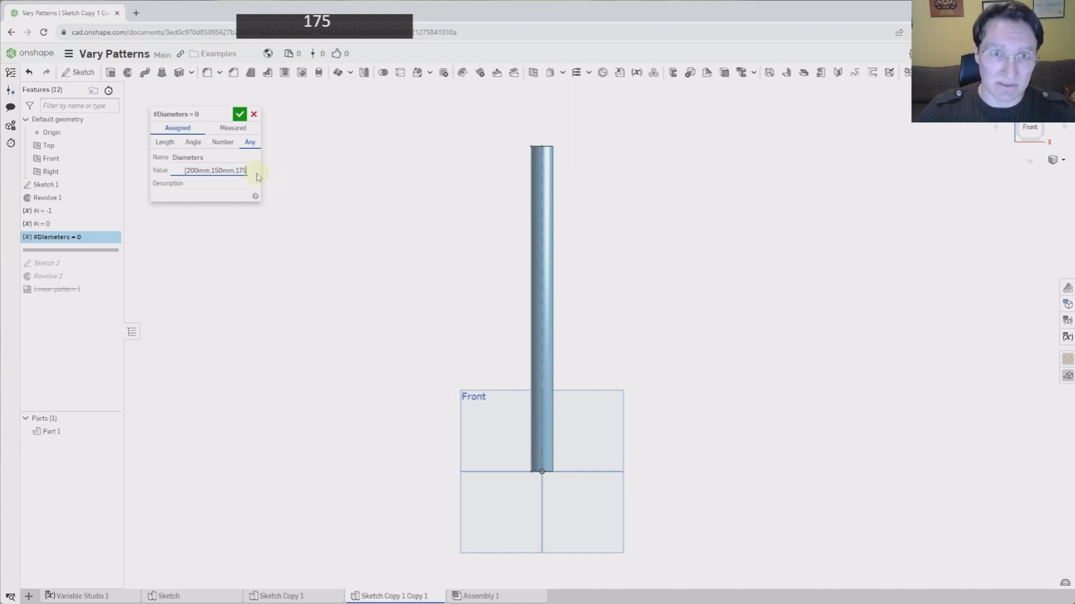
text(mm,)
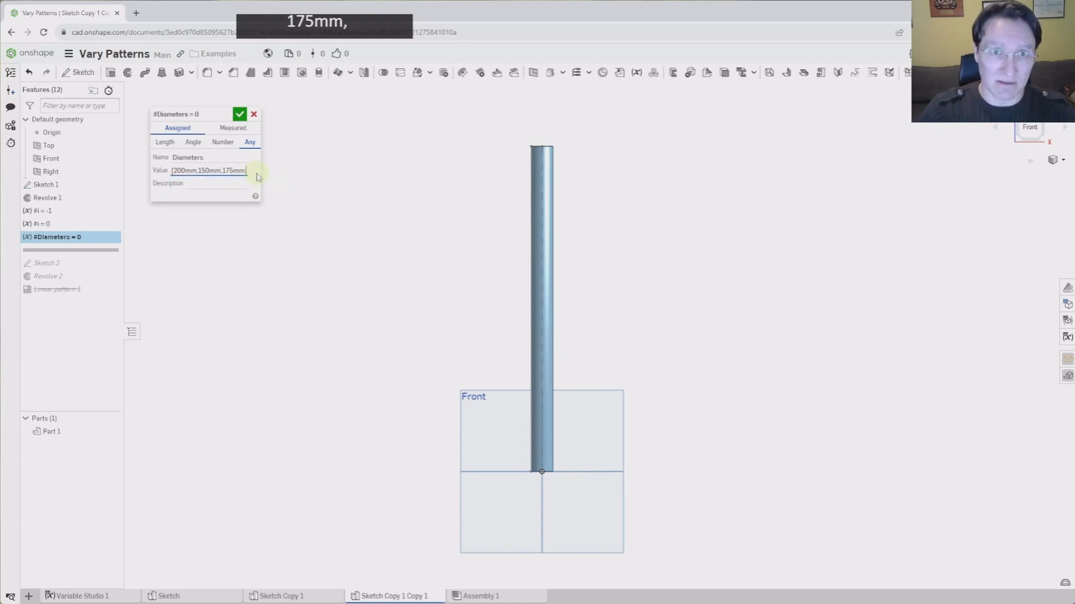
key(ctrl+shift+Left)
key(ctrl+shift+Left)
key(ctrl+shift+Left)
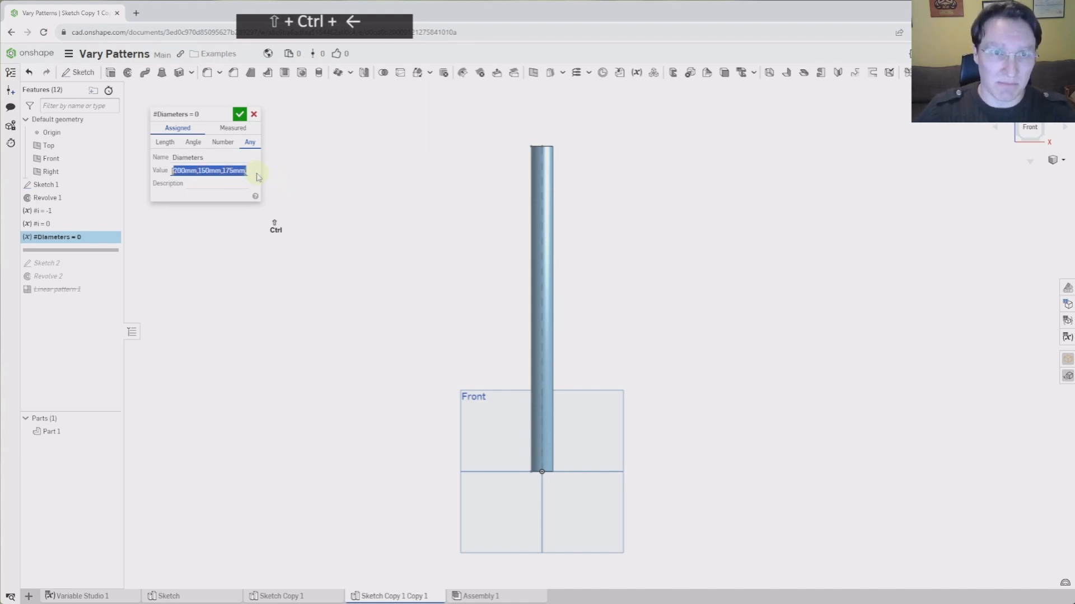
key(ctrl+c)
key(Right)
key(Right)
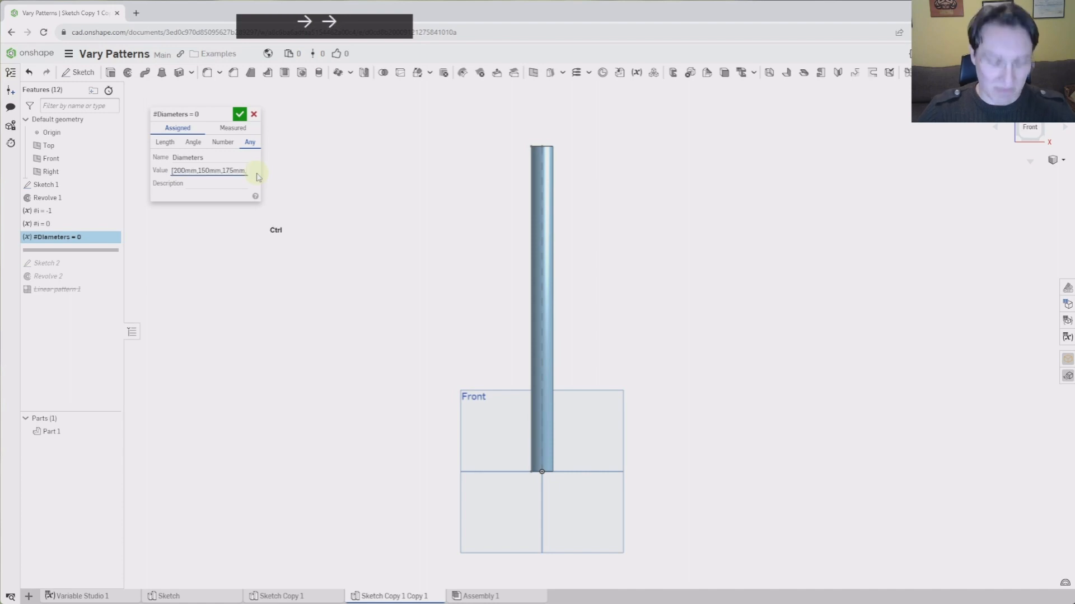
key(ctrl+v)
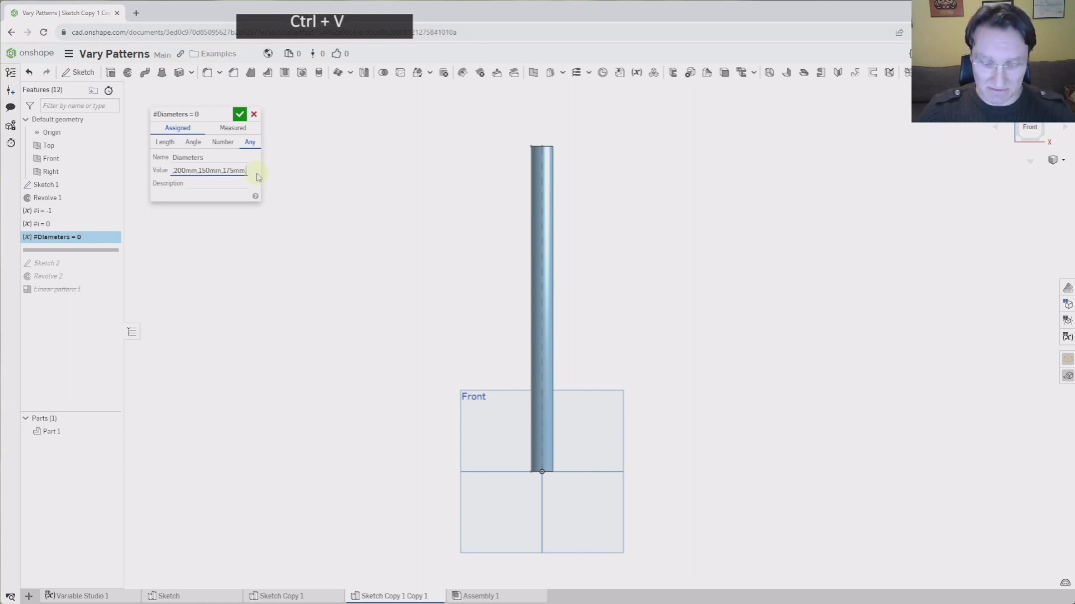
text(])
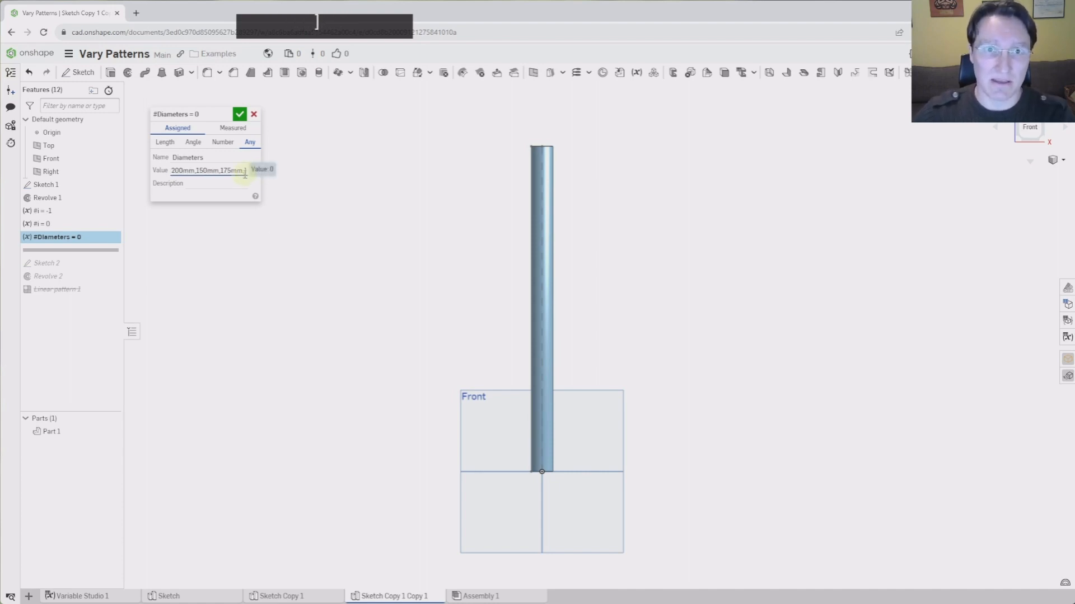
key(Delete)
Remove the stray trailing comma from the Diameters list and confirm the variable
click(240, 114)
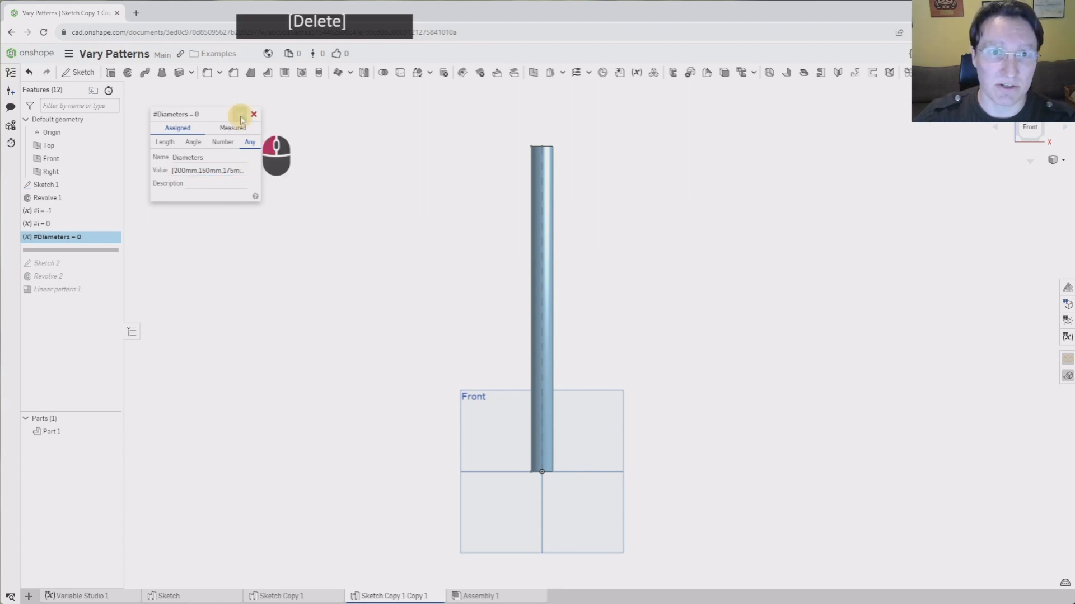
click(219, 170)
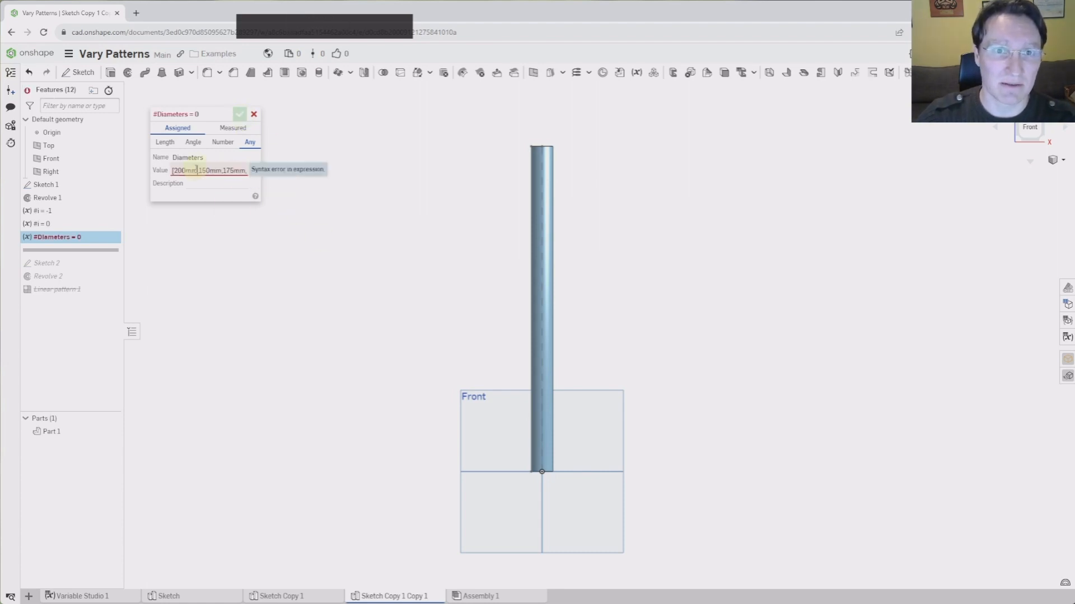
click(174, 171)
drag(176, 171, 280, 173)
click(250, 171)
click(243, 169)
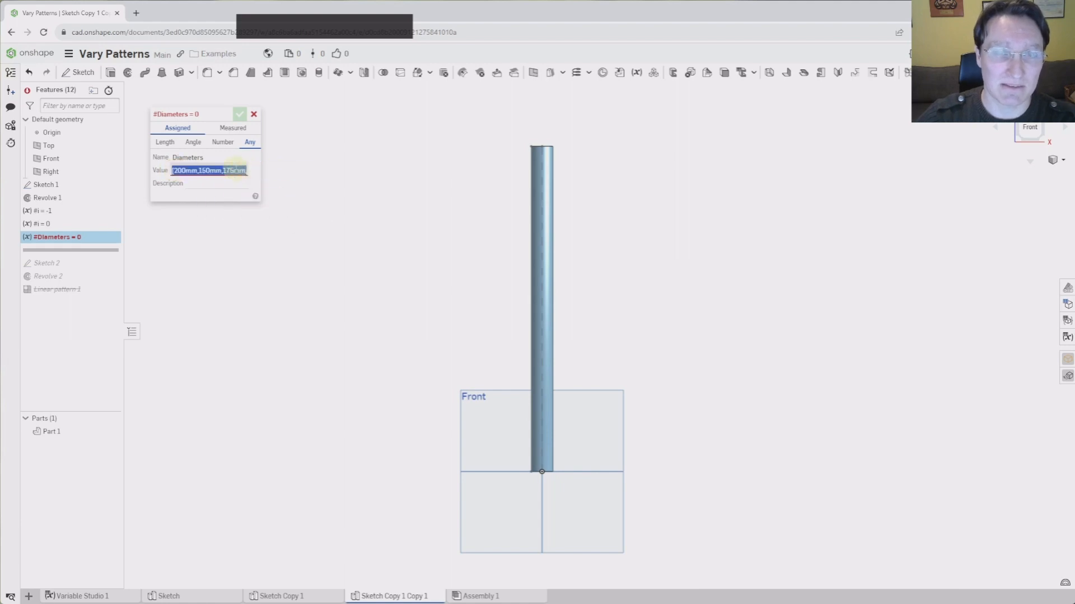
key(Right)
key(Right)
key(Right)
key(Right)
key(Right)
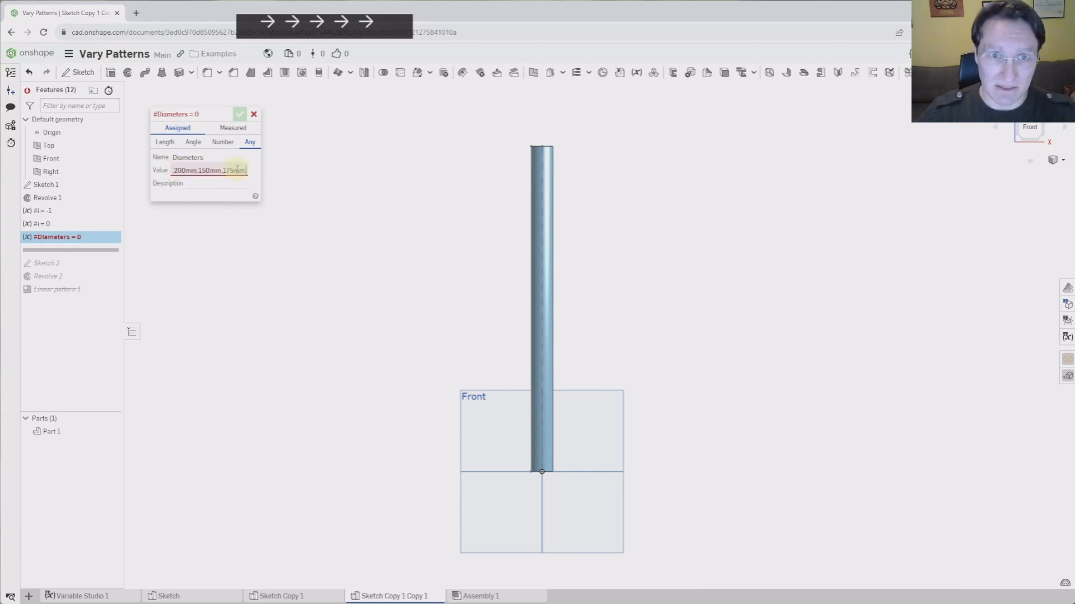
key(BackSpace)
text(])
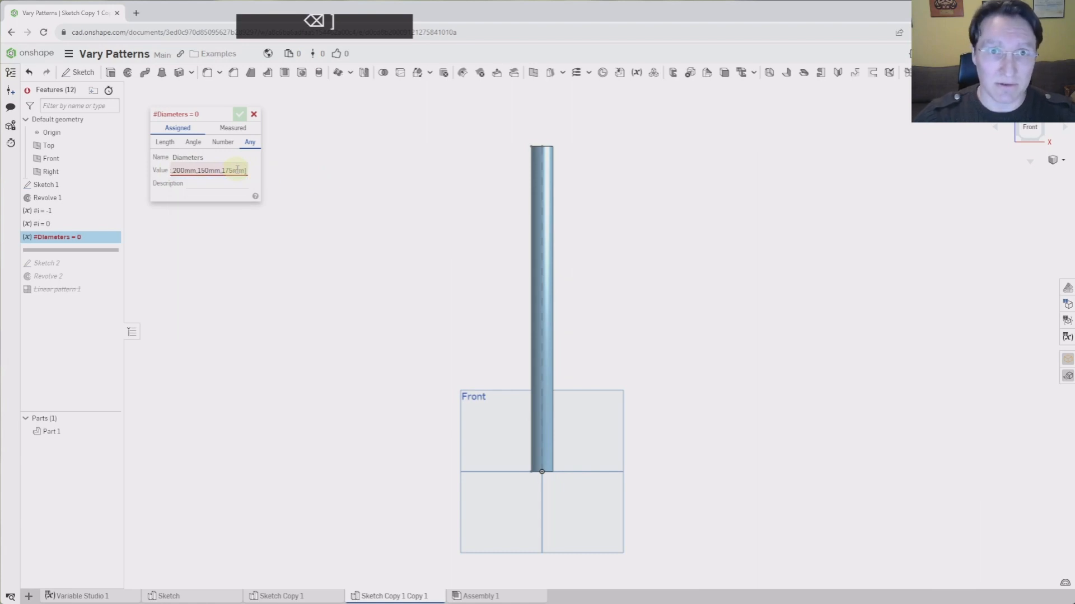
key(Return)
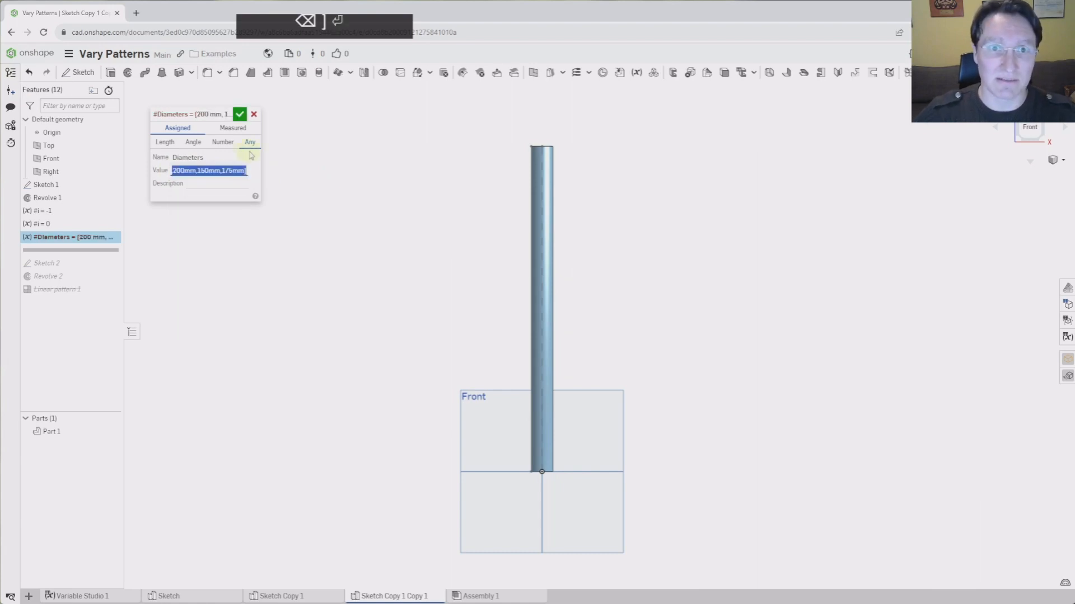
click(239, 116)
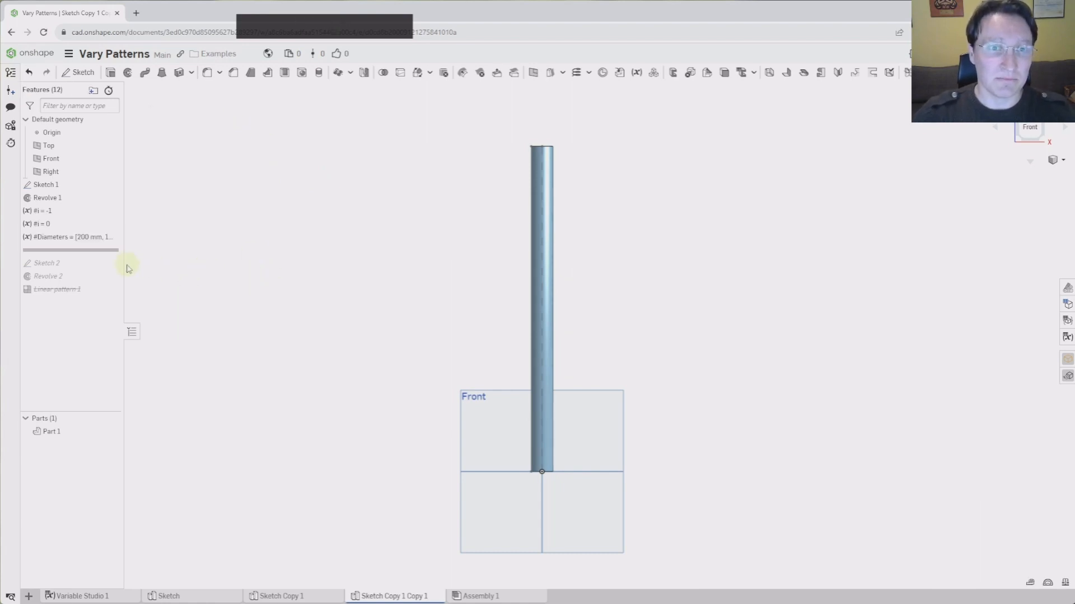
Open the variable table and resize it to read the full Diameters list
drag(128, 269, 196, 265)
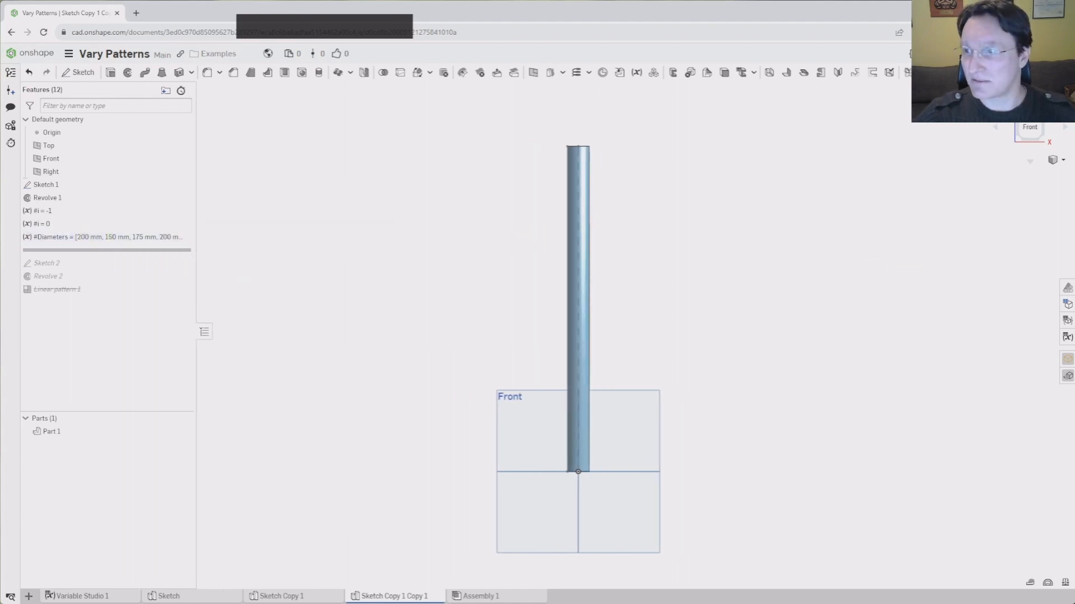
click(1067, 336)
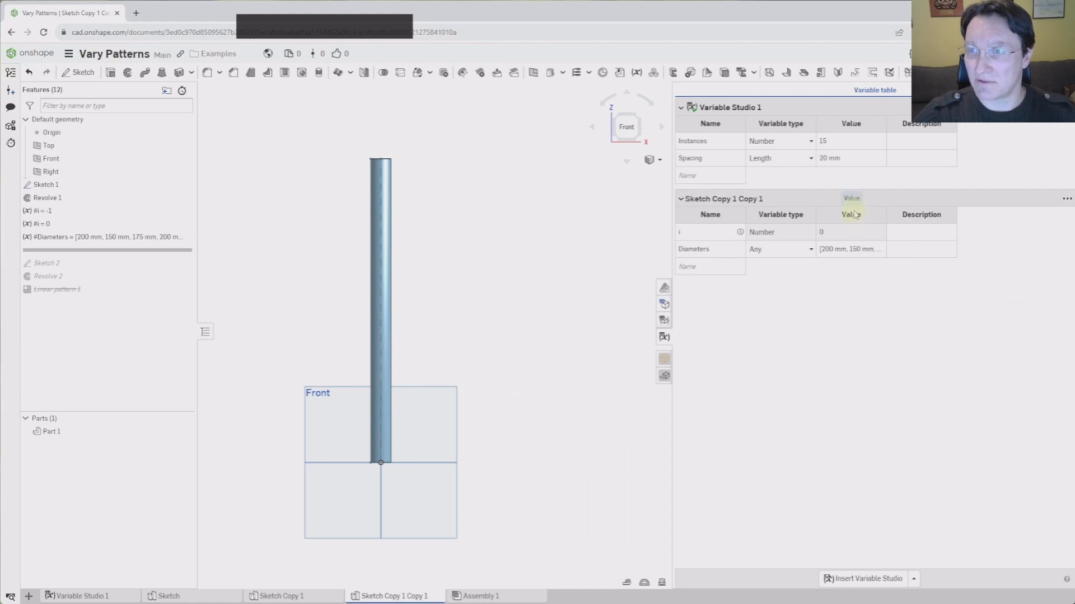
drag(886, 221, 1039, 231)
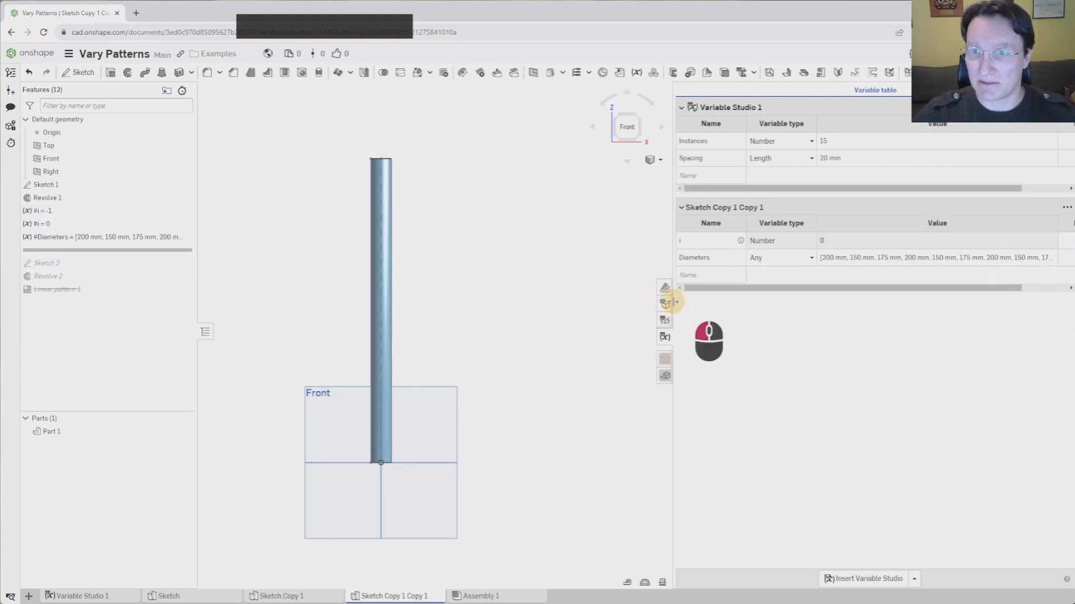
drag(674, 308, 510, 313)
drag(894, 218, 865, 229)
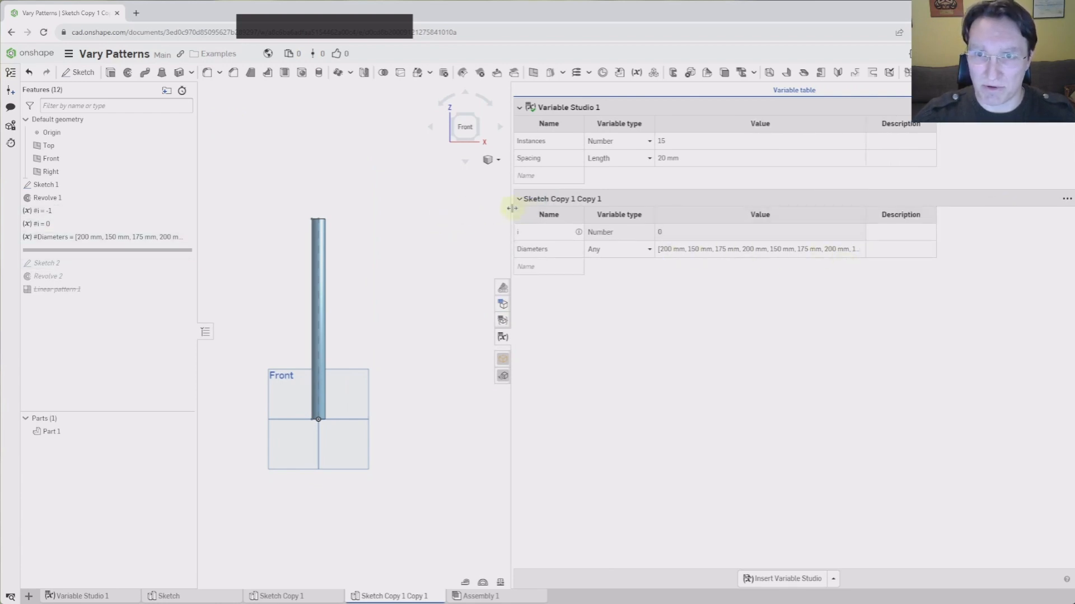
drag(510, 207, 759, 212)
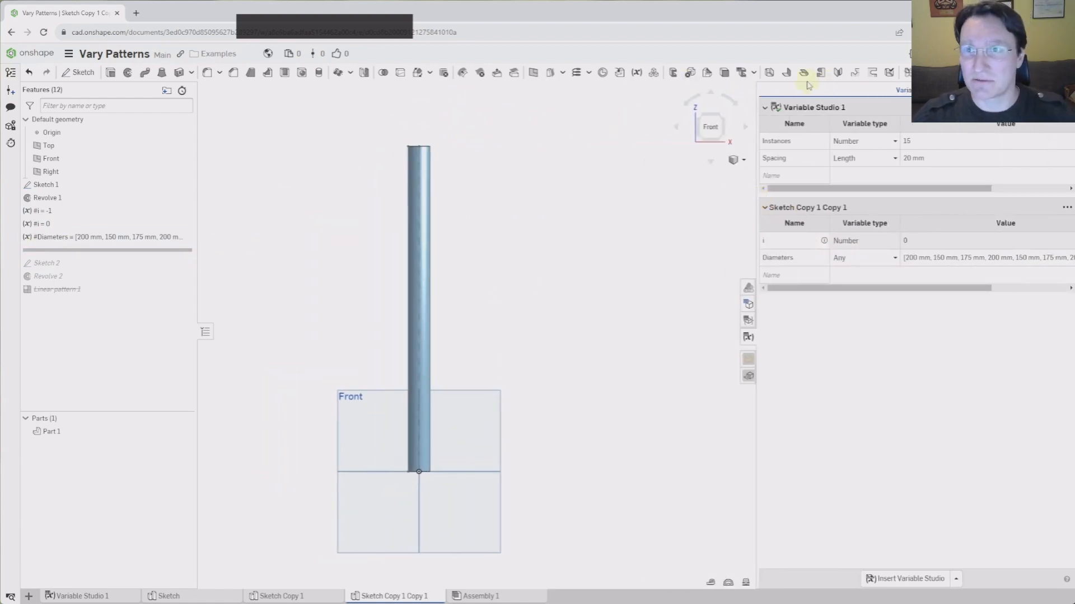
Add an Any-type variable Number set to size(#Diameters), evaluating to 18
click(636, 72)
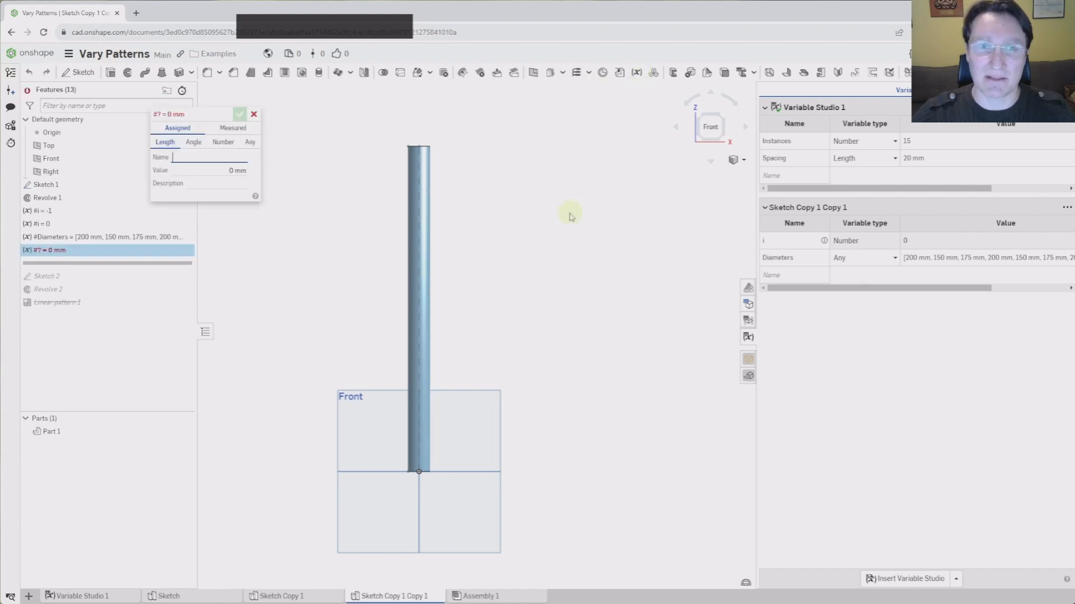
click(250, 143)
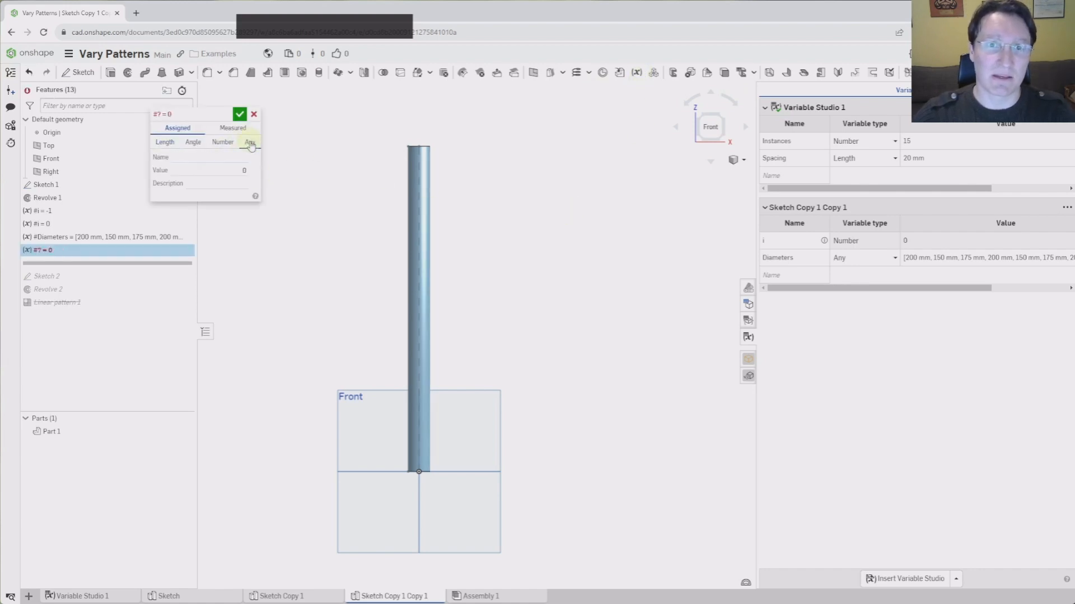
click(218, 157)
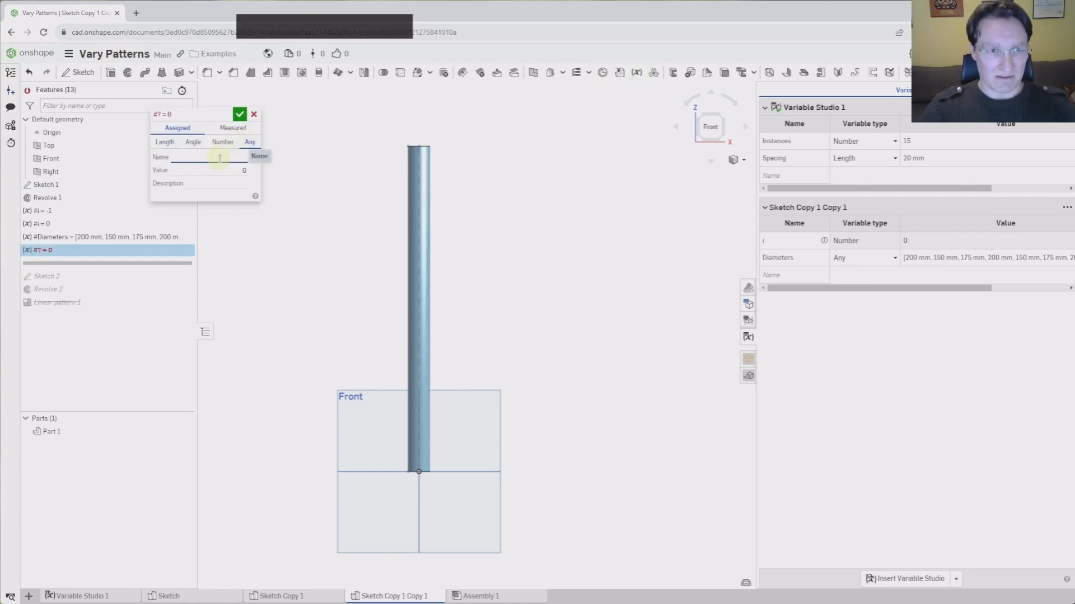
text(Num)
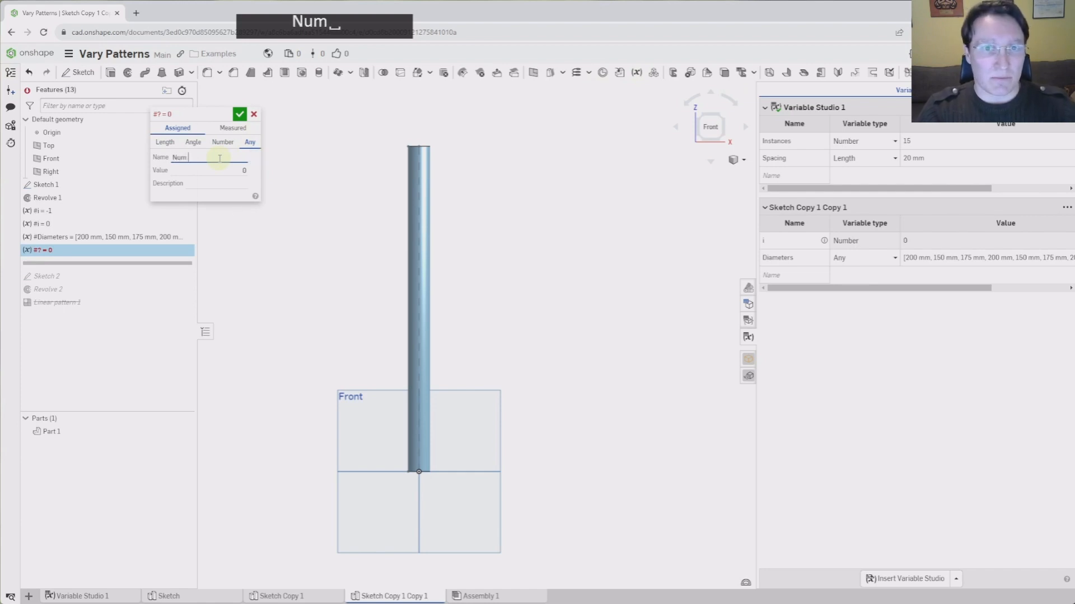
key(BackSpace)
text(ber)
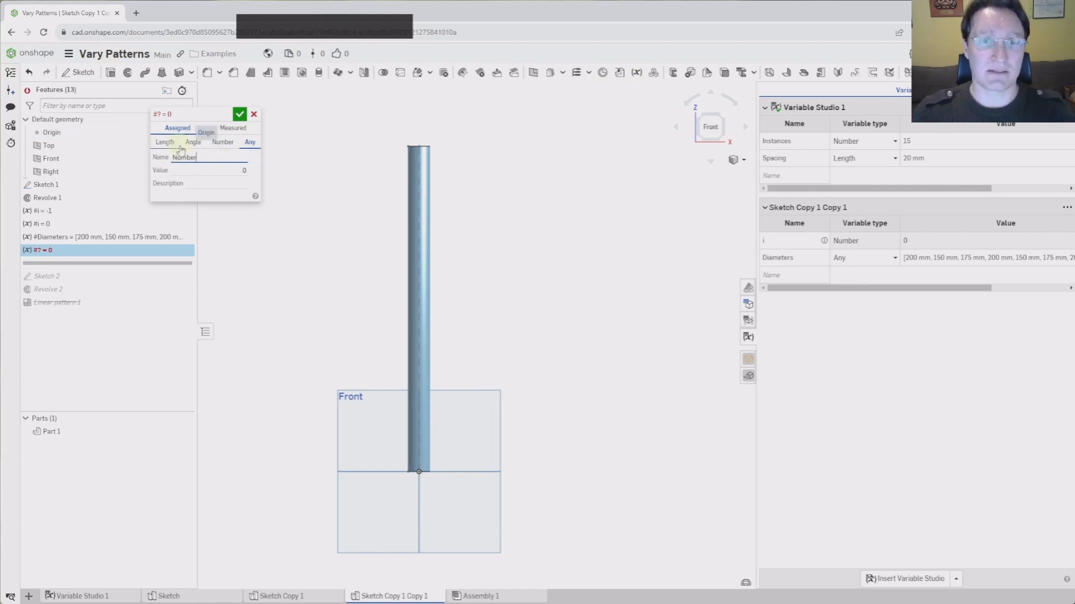
click(219, 170)
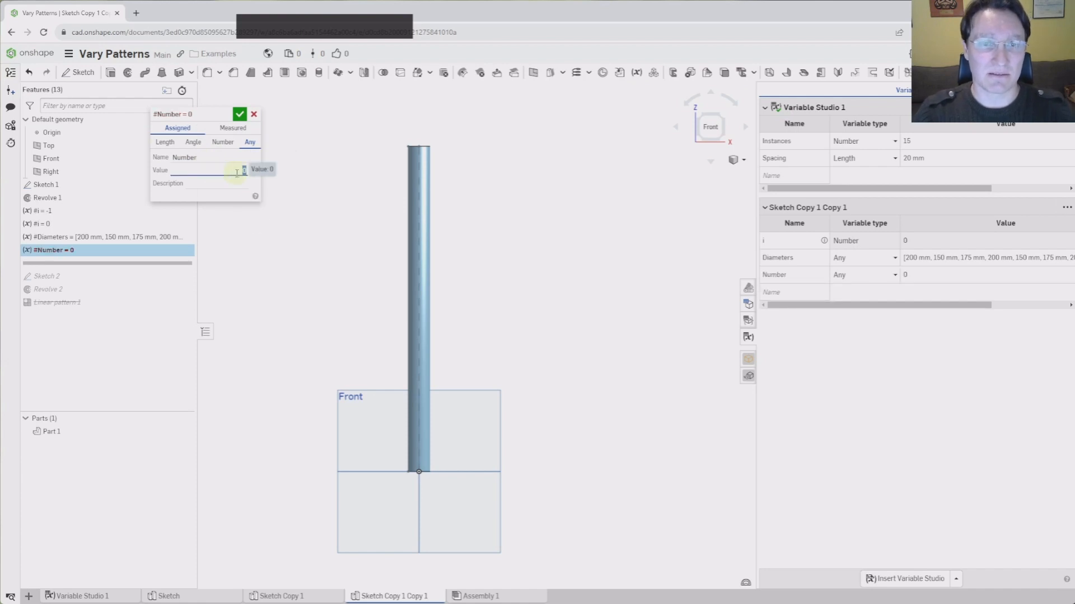
text(size()
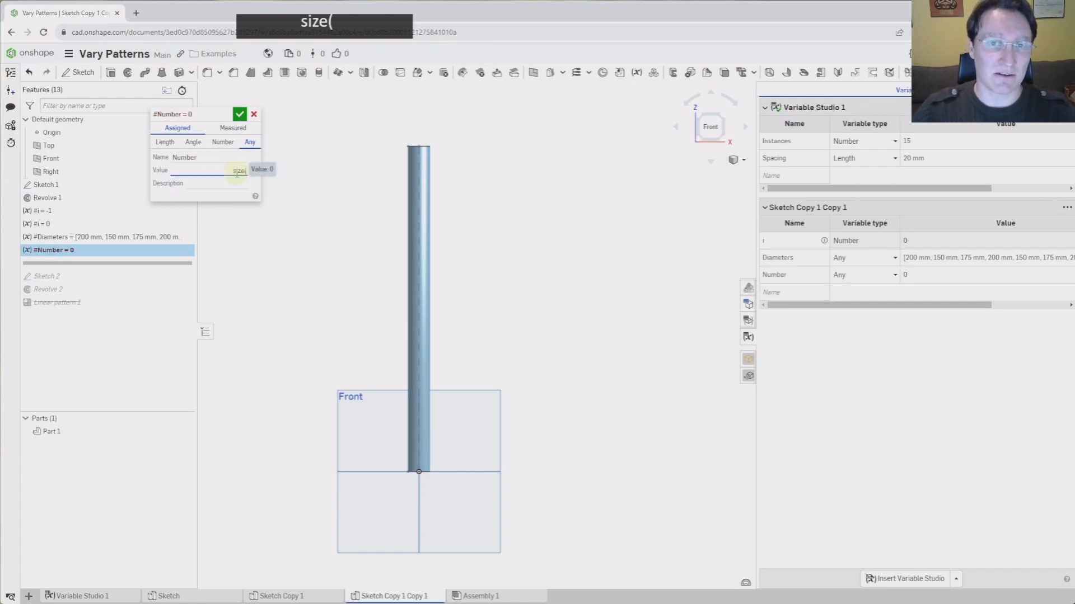
text(#)
key(Return)
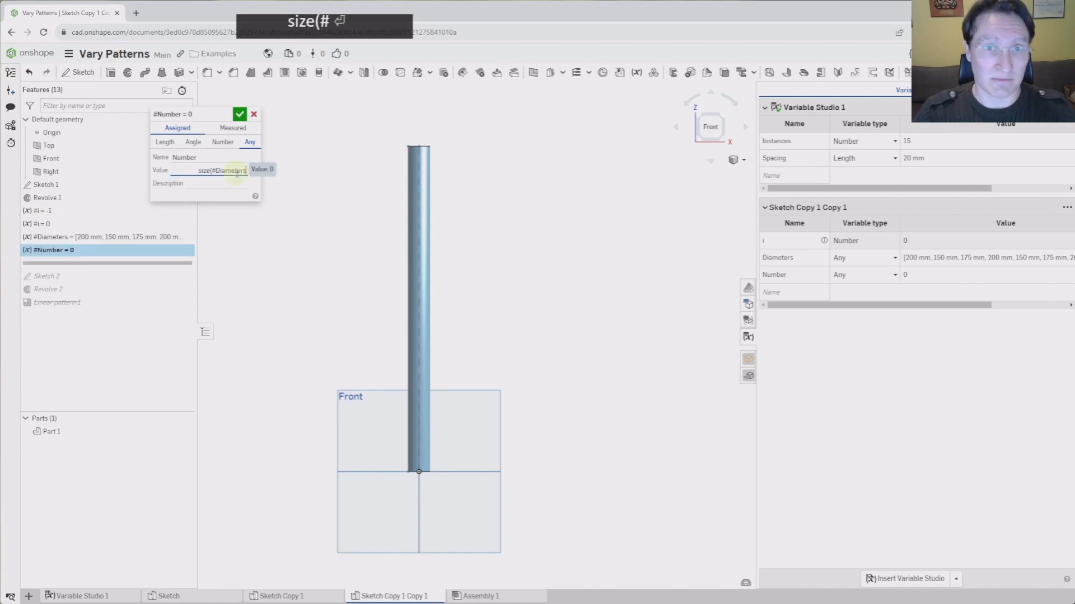
text())
key(Return)
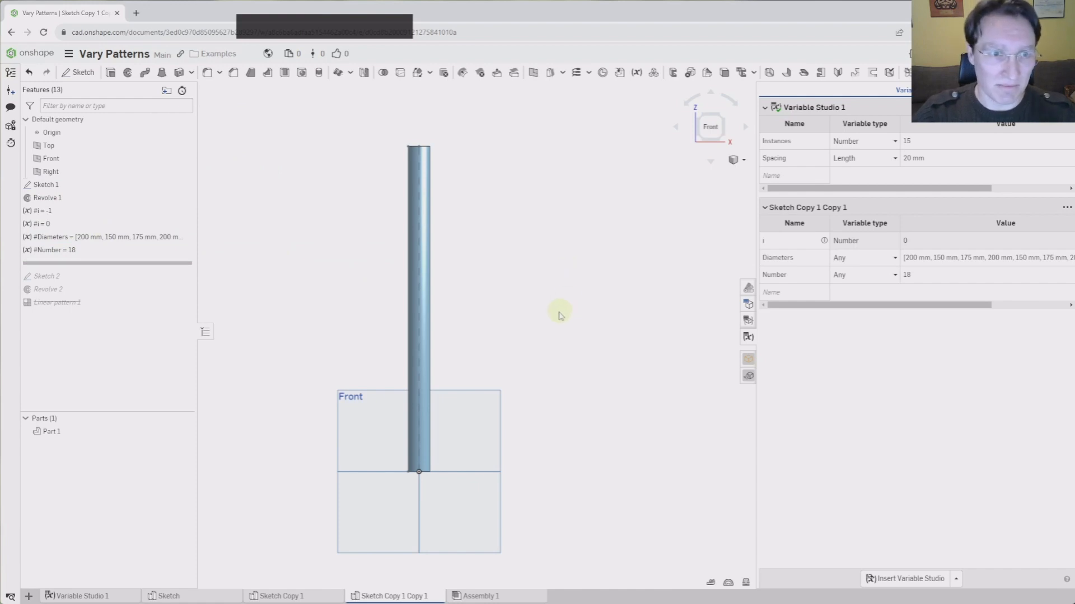
Roll Sketch 2 back into the model and clear its width dimension's old expression
drag(105, 263, 110, 279)
click(62, 266)
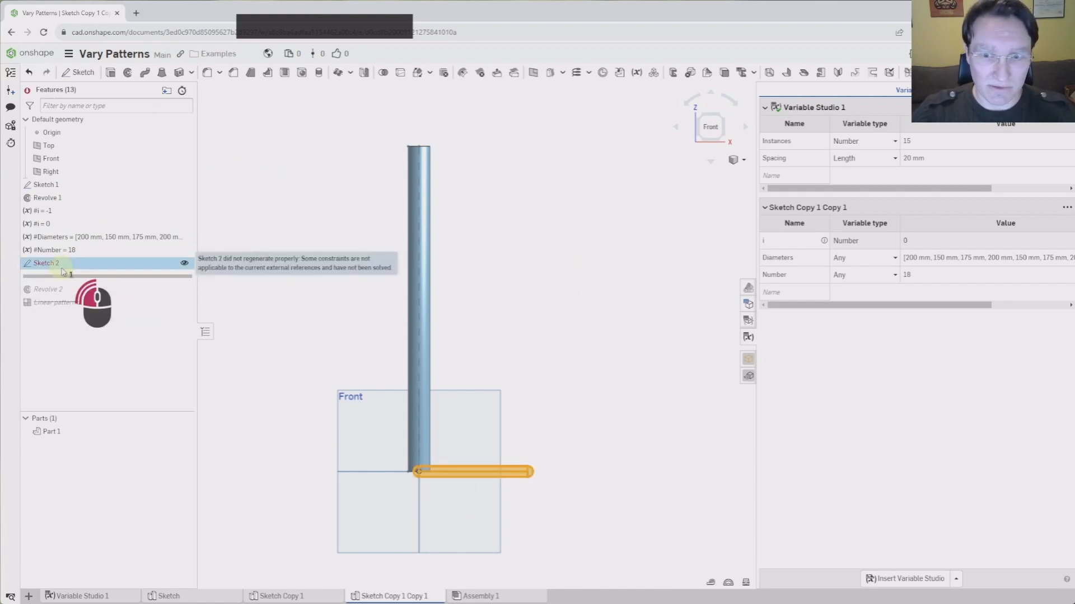
double_click(63, 270)
double_click(470, 526)
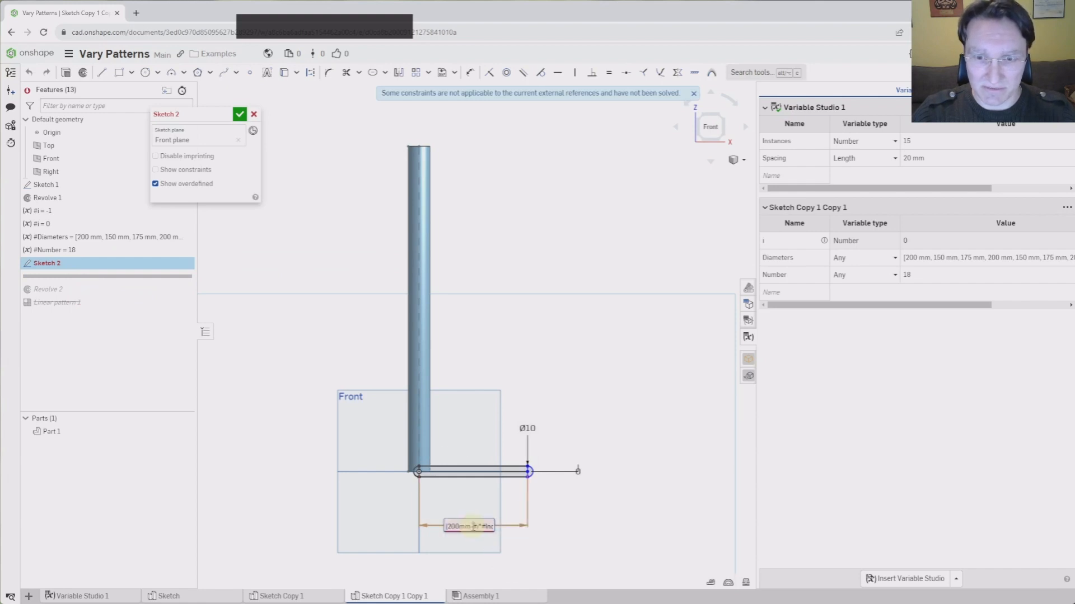
key(Left)
key(Left)
key(Left)
key(Left)
key(Left)
key(Left)
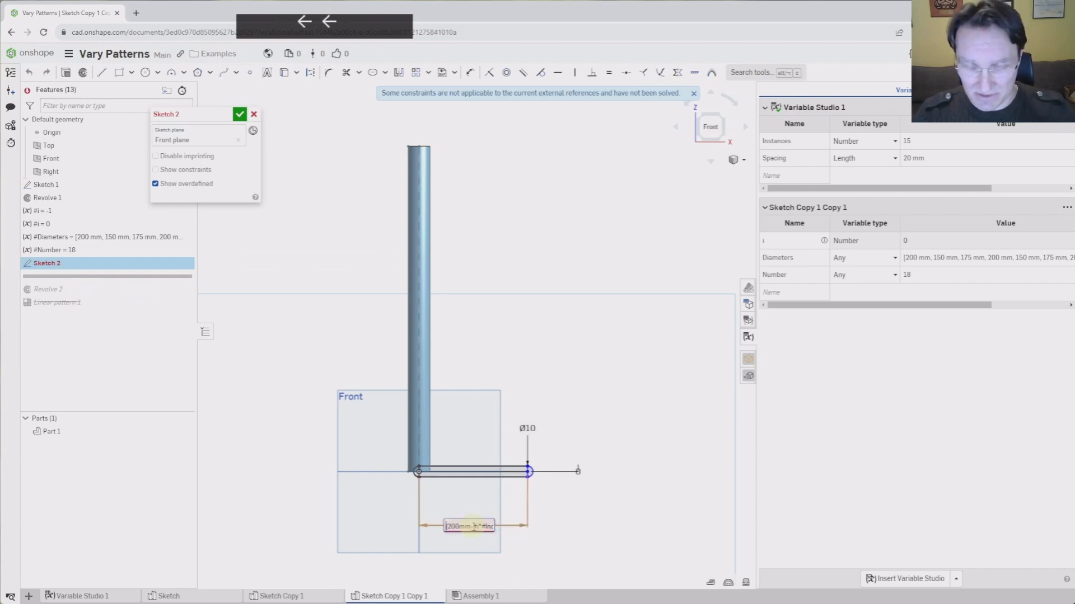
key(Left)
key(Delete)
key(Delete)
key(Delete)
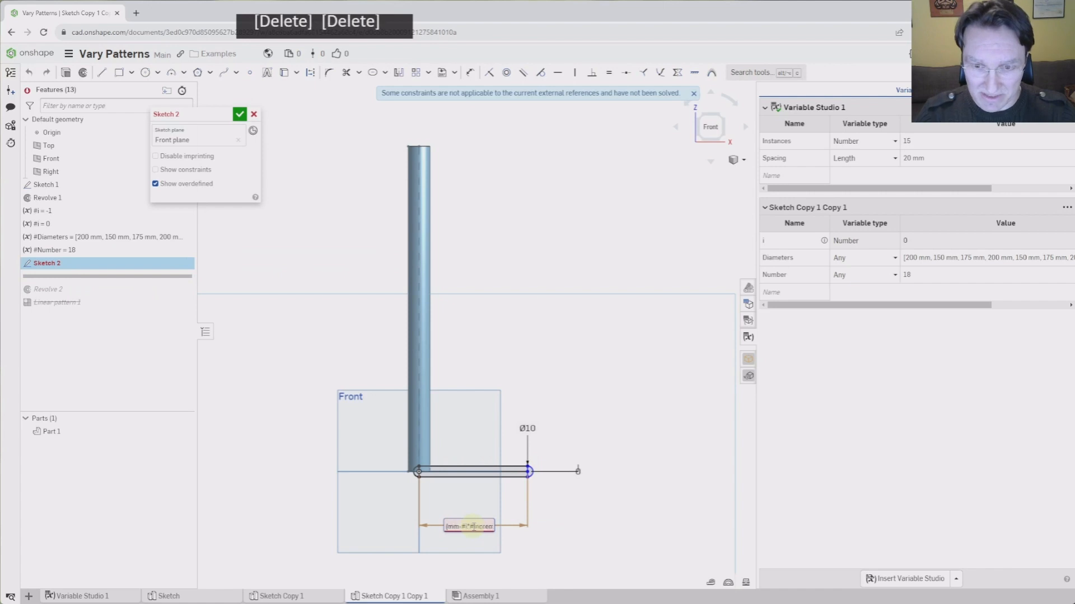
key(Right)
key(Right)
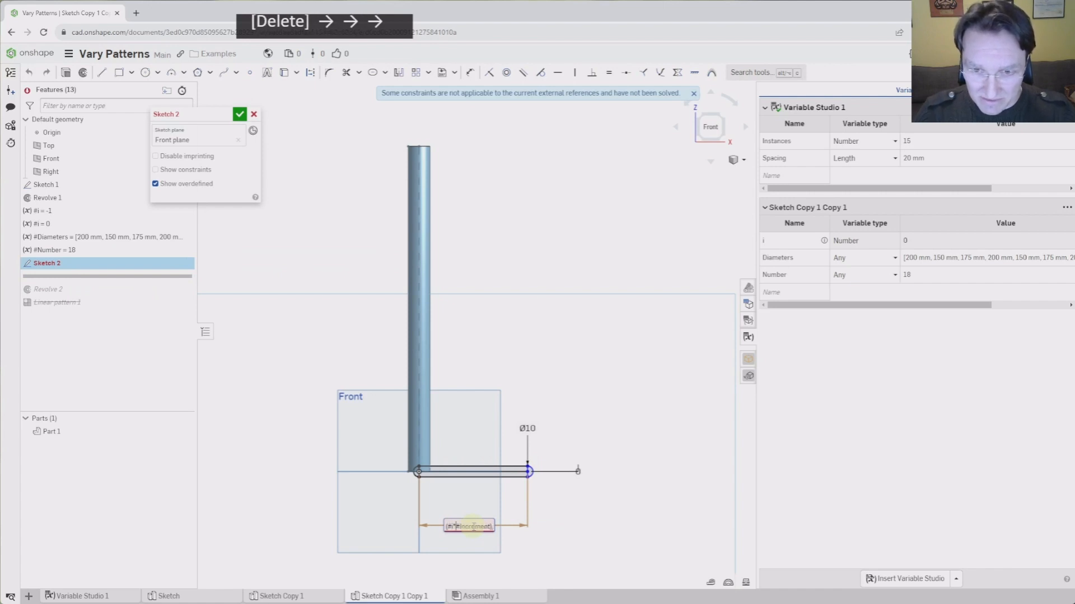
key(shift+ctrl+Right)
key(shift+ctrl+Left)
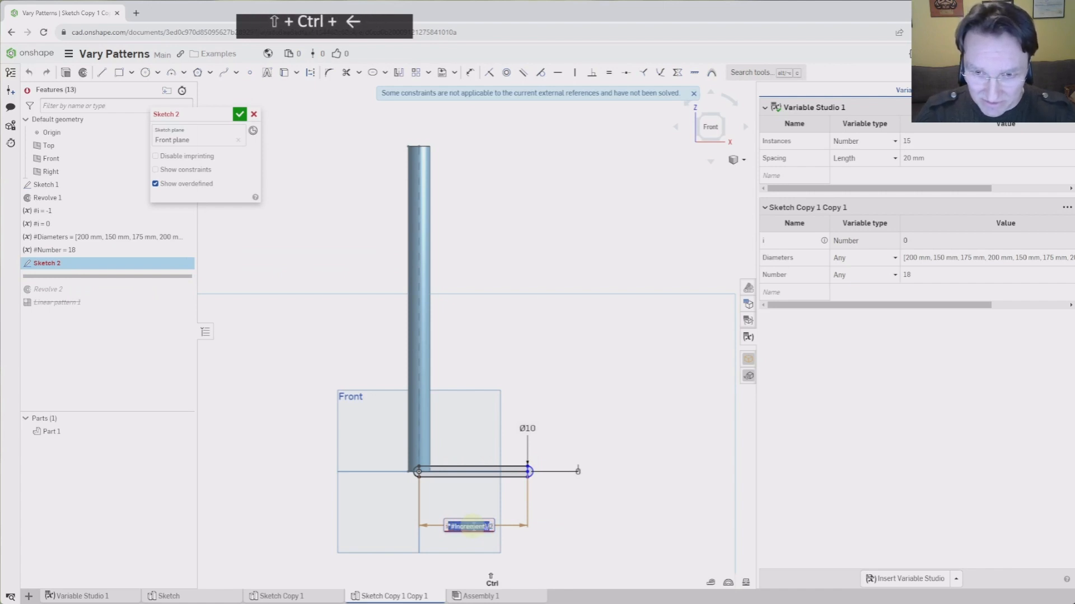
key(Delete)
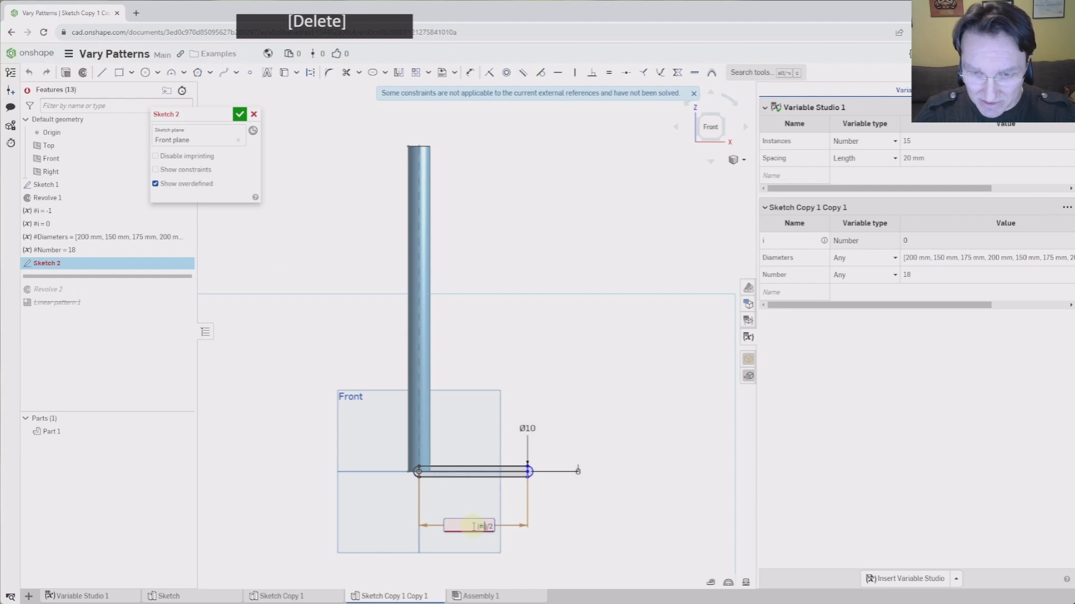
key(Left)
key(Left)
key(Left)
key(Delete)
key(Delete)
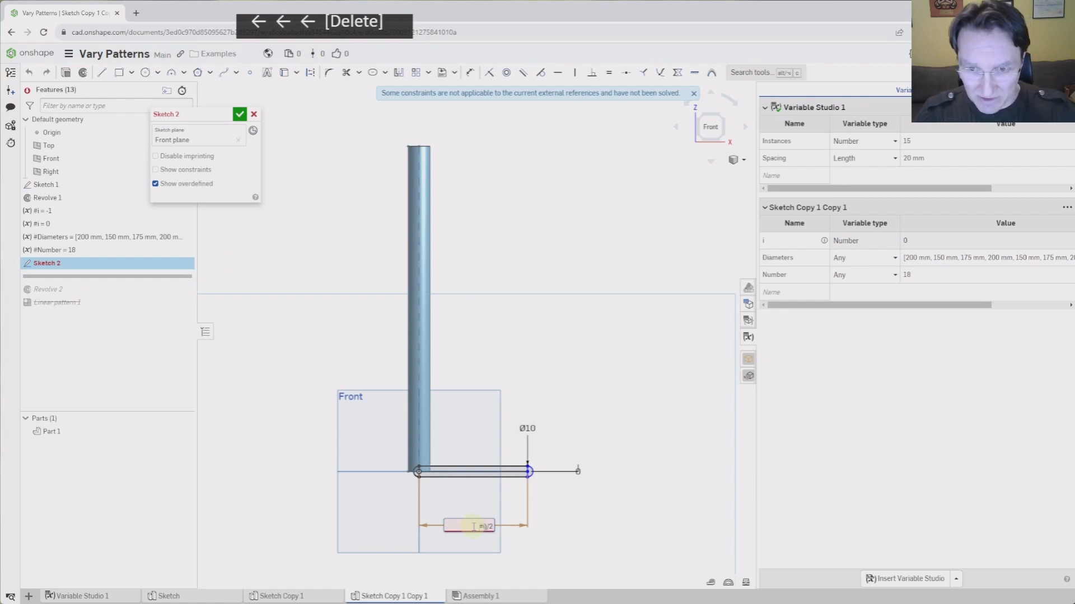
key(Delete)
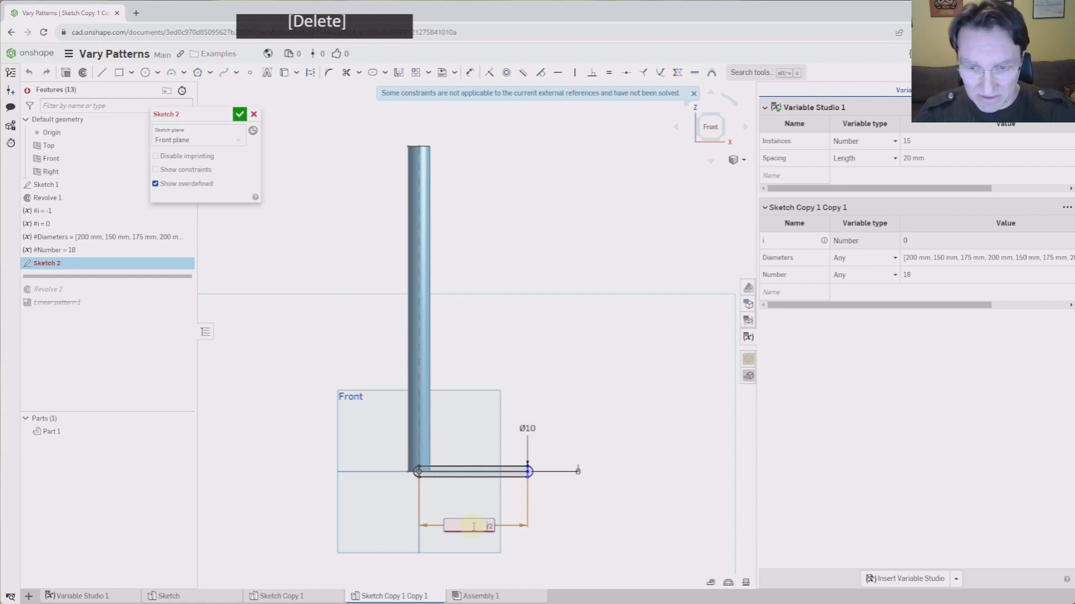
Set the width dimension to #Diameters[#i]/2, giving 100, and close Sketch 2
text(di)
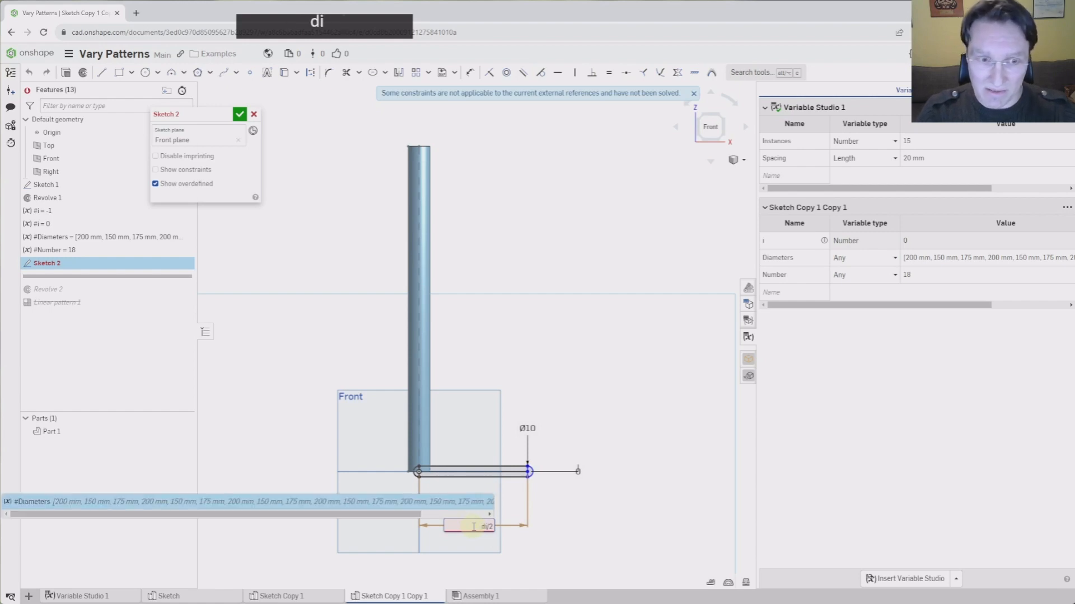
key(Return)
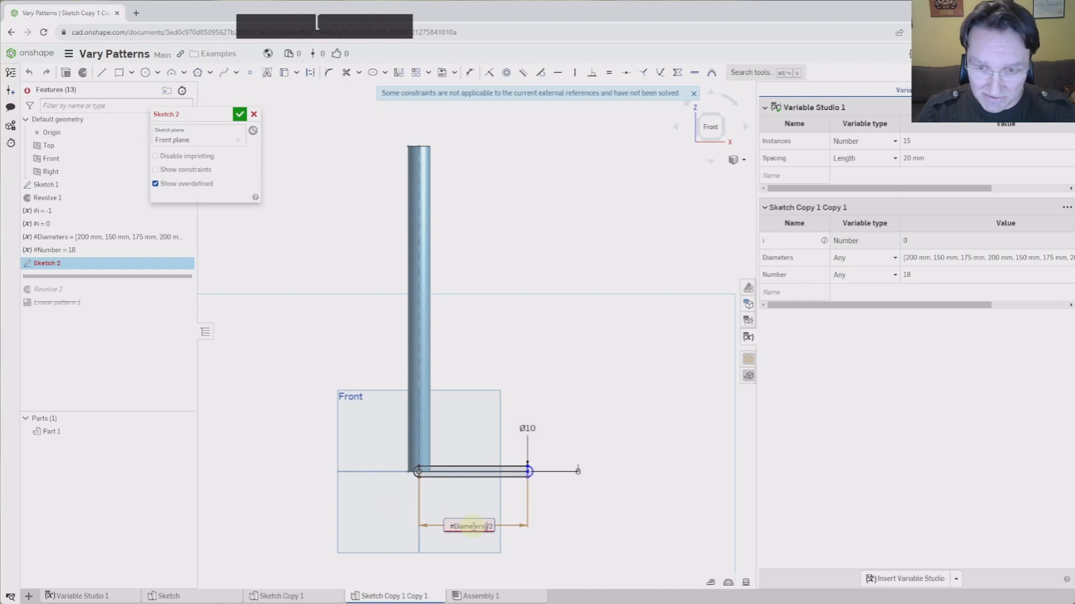
text([#)
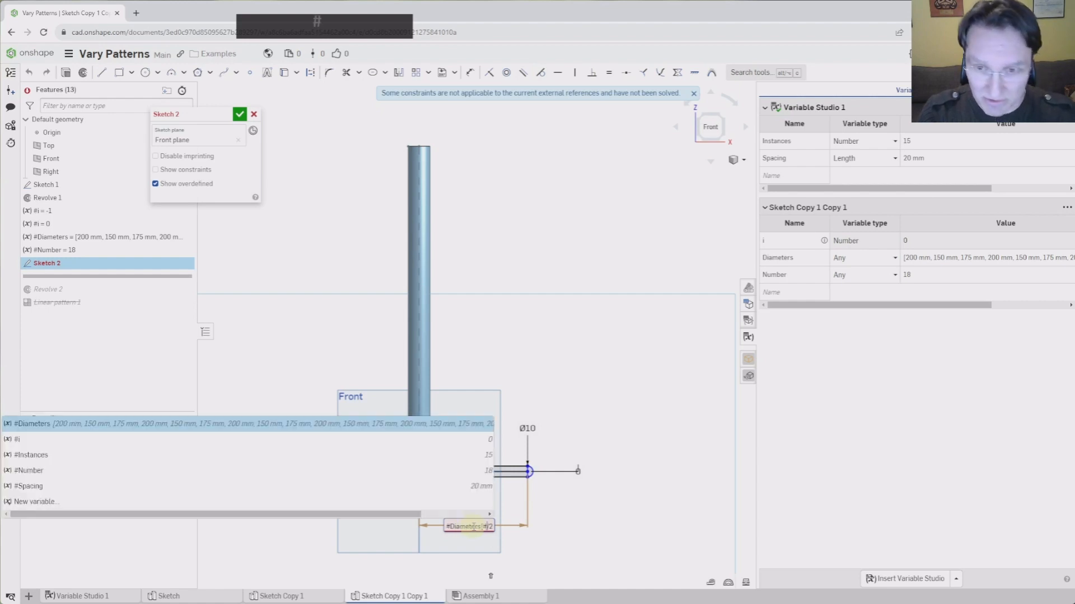
text(1)
key(BackSpace)
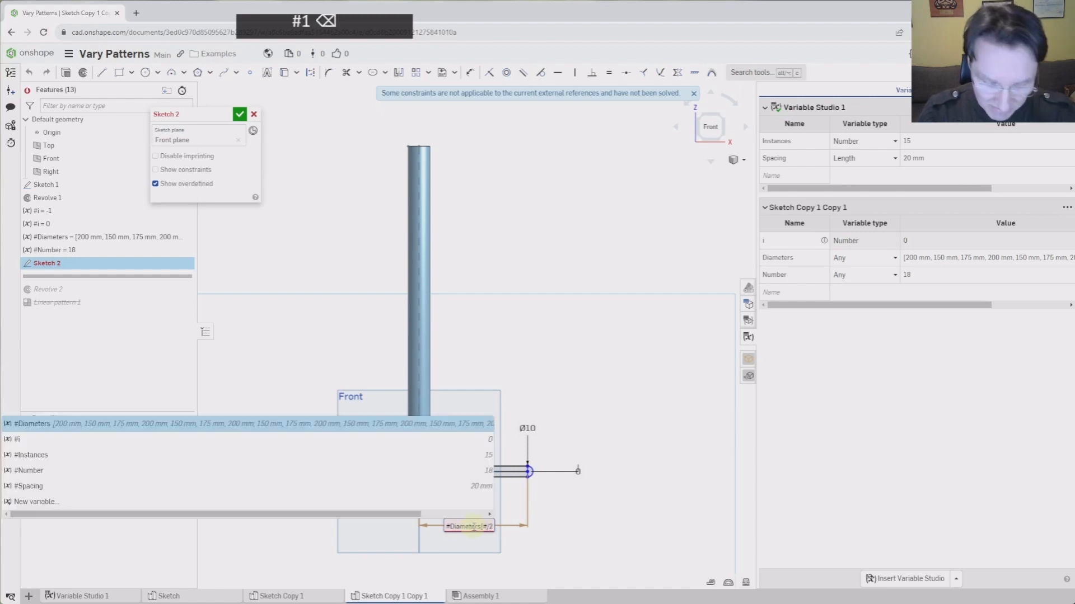
text(i])
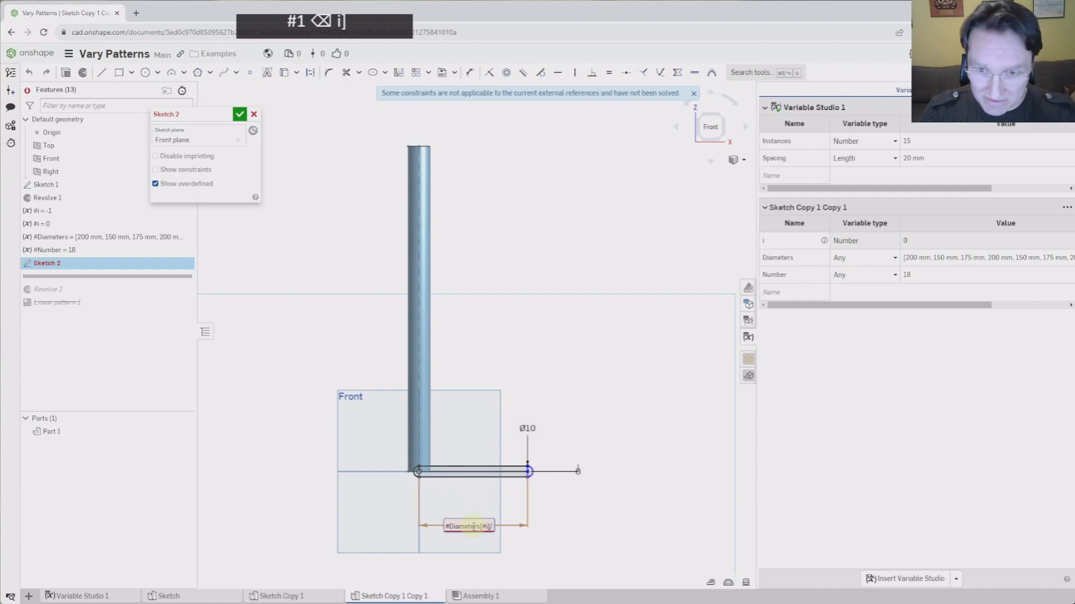
key(Left)
key(Right)
key(Right)
key(Right)
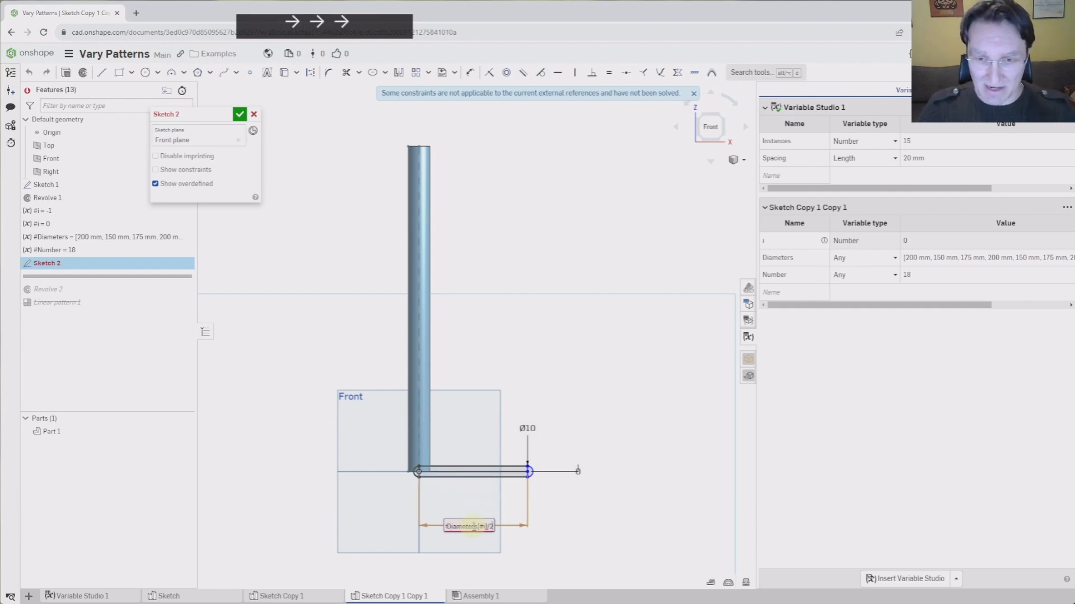
key(Left)
key(Right)
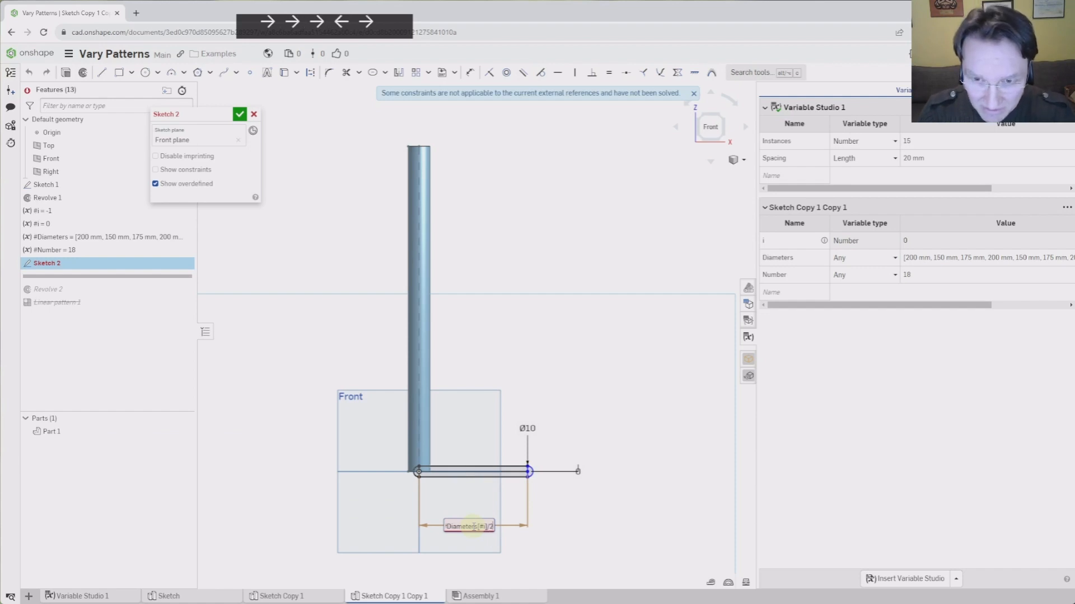
key(Return)
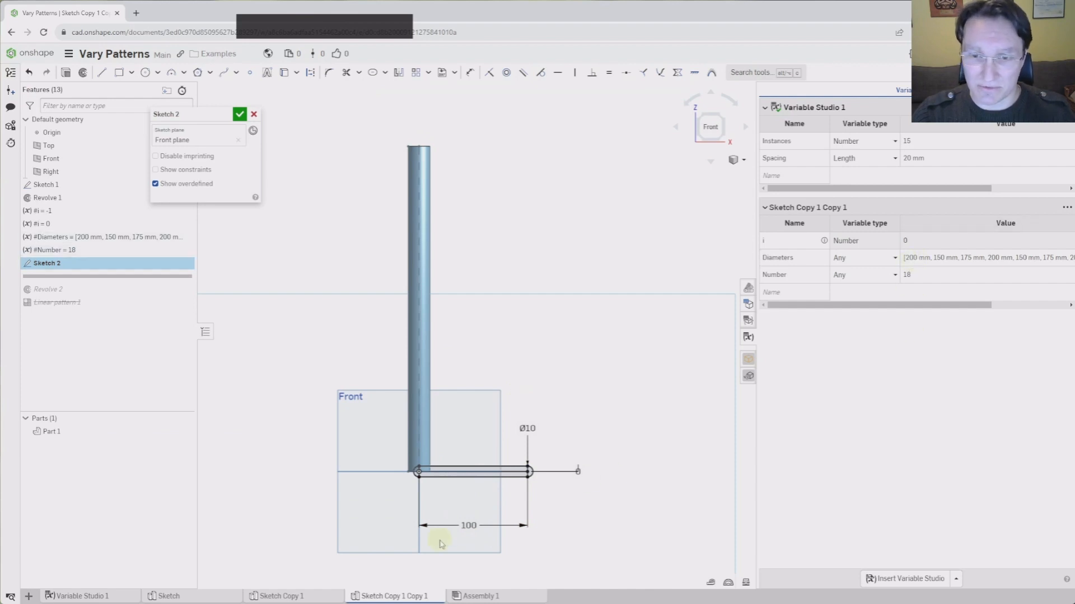
click(243, 120)
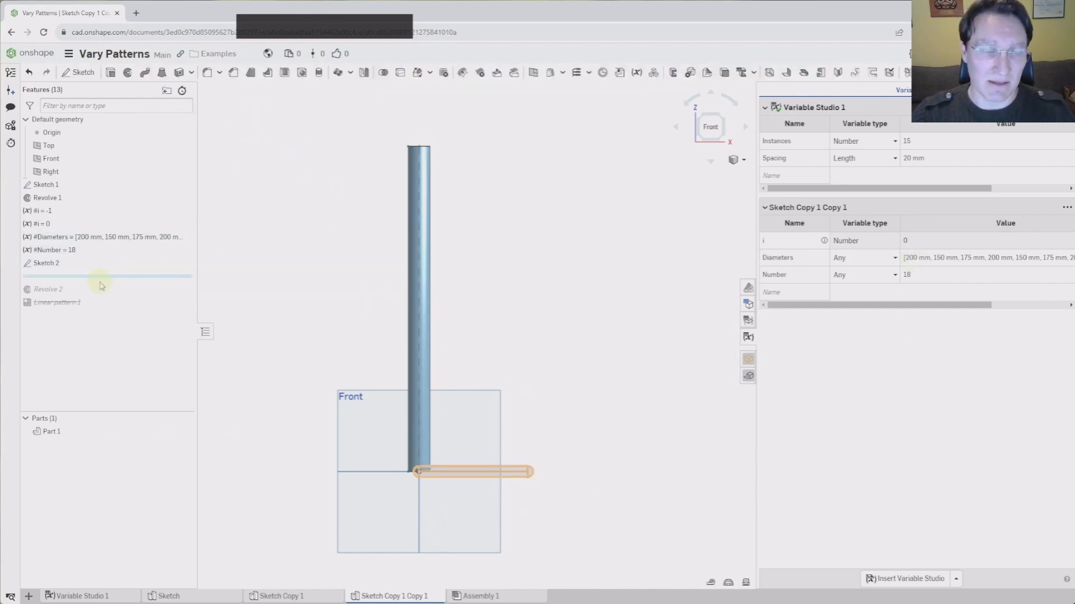
Roll the history forward past Revolve 2 and unsuppress Linear pattern 1
drag(107, 283, 106, 302)
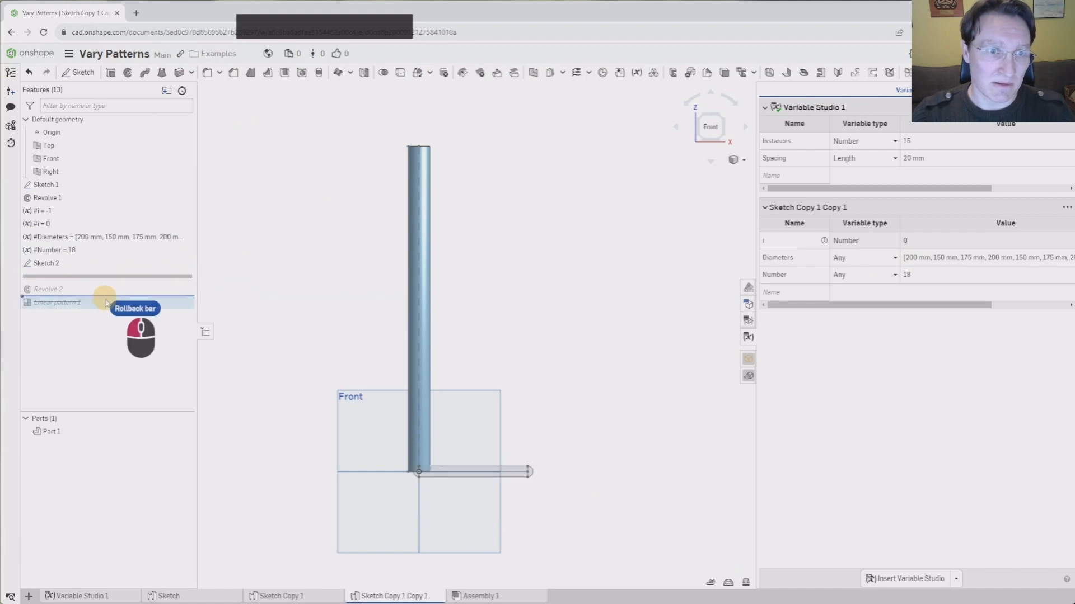
right_click(68, 290)
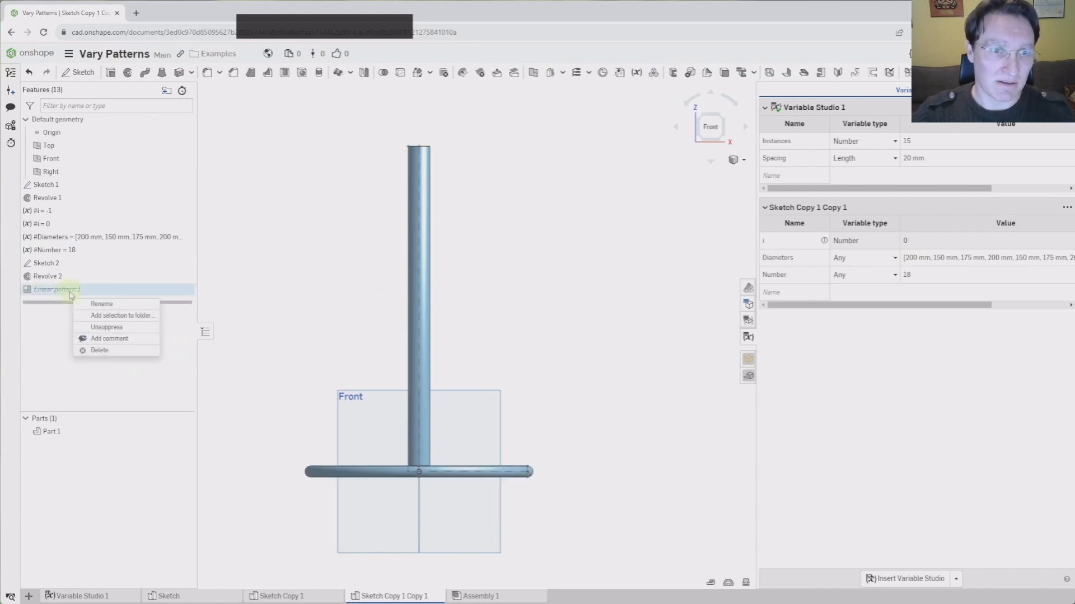
click(98, 328)
double_click(72, 291)
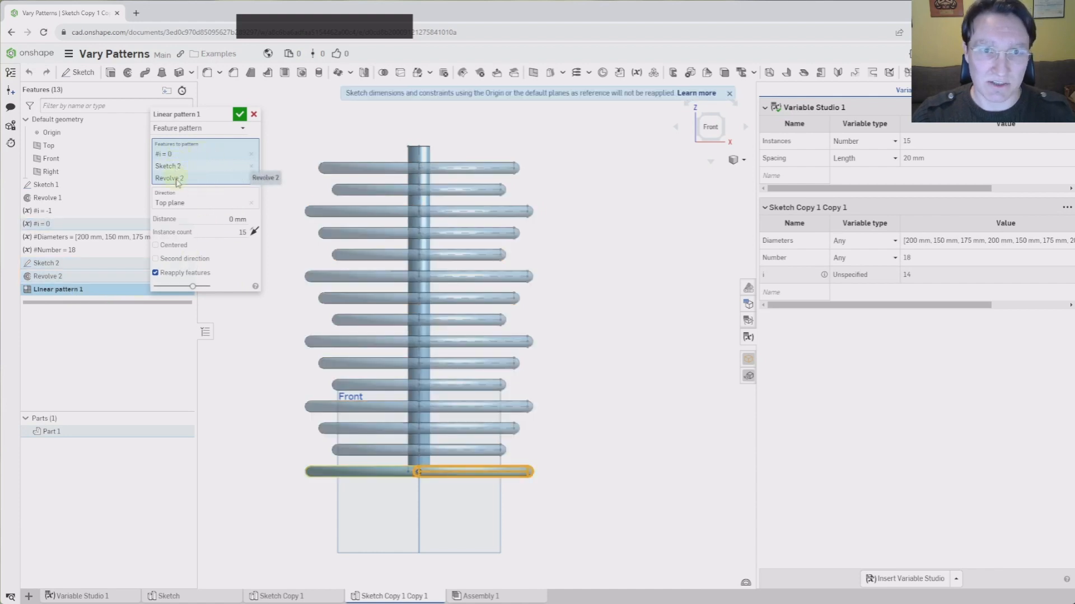
click(239, 115)
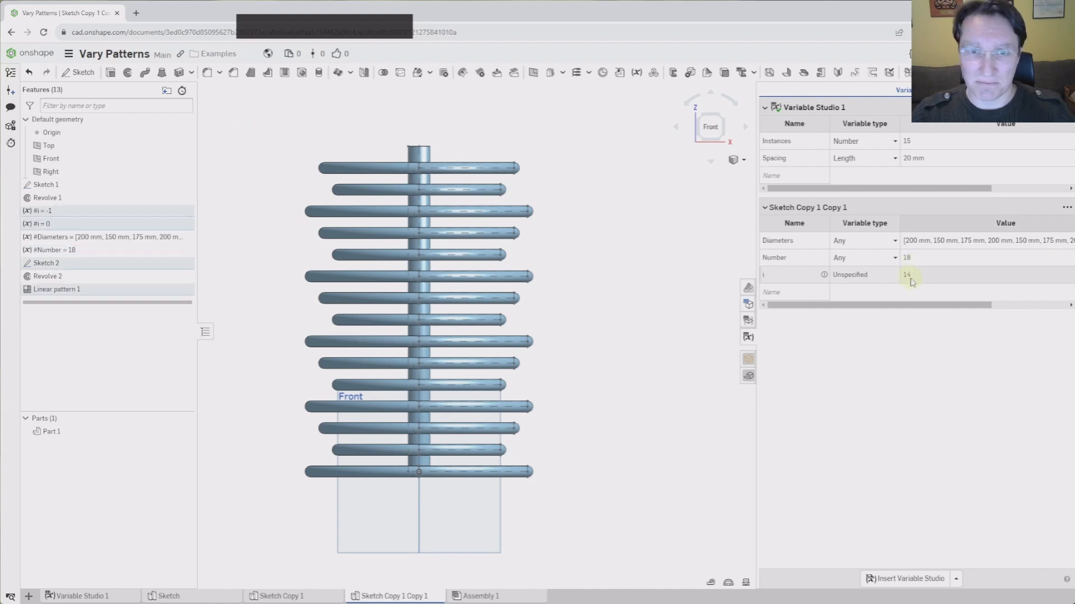
Set Linear pattern 1's instance count to #Number, giving 18 stacked rings
click(70, 291)
double_click(70, 291)
click(213, 233)
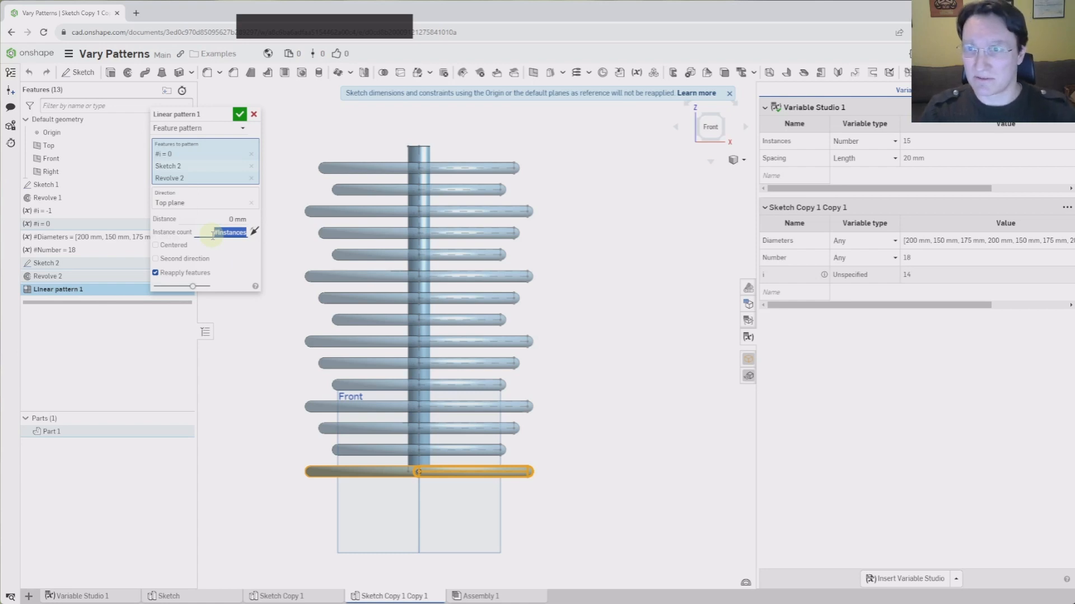
text(nu)
key(Return)
key(Return)
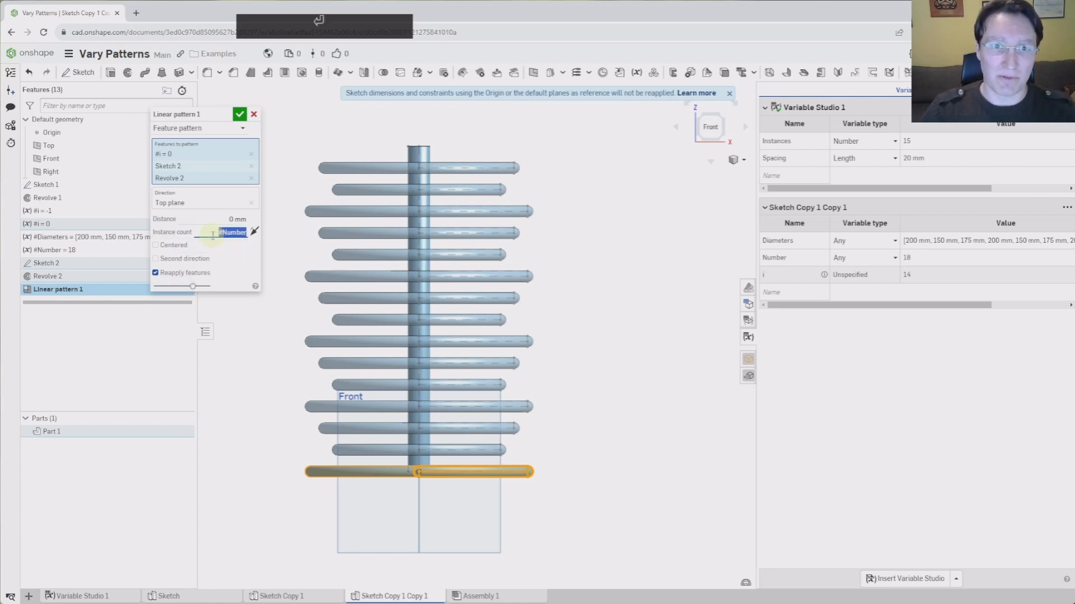
drag(854, 305, 1024, 316)
Delete the trailing entries from the Diameters list so #Number becomes 15
click(984, 241)
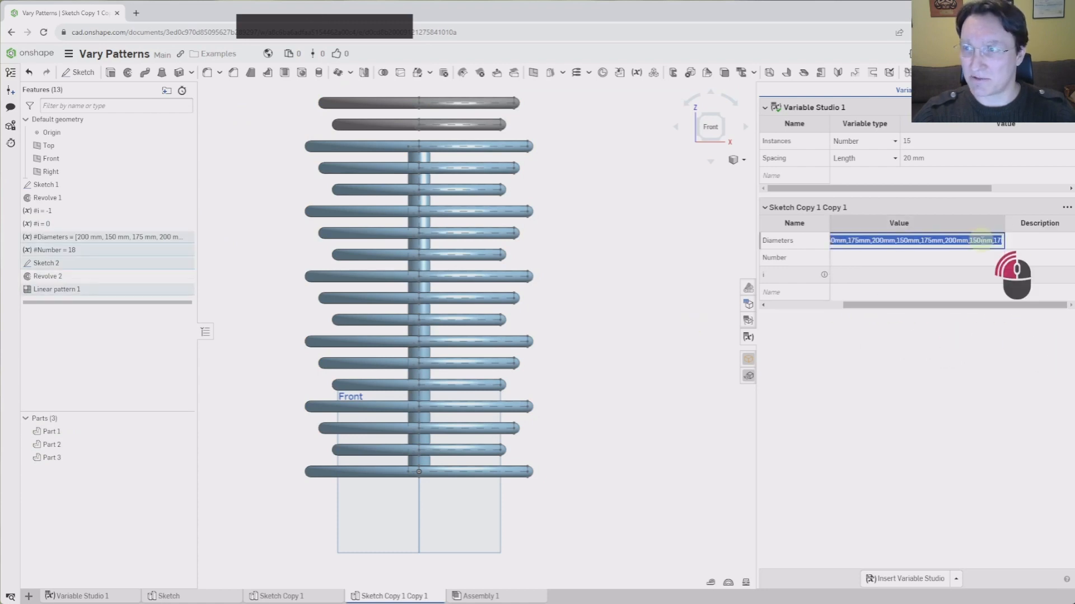
click(983, 241)
key(Right)
key(Right)
key(Right)
key(Right)
key(Right)
key(Right)
key(Right)
key(Right)
key(Right)
key(Right)
key(Right)
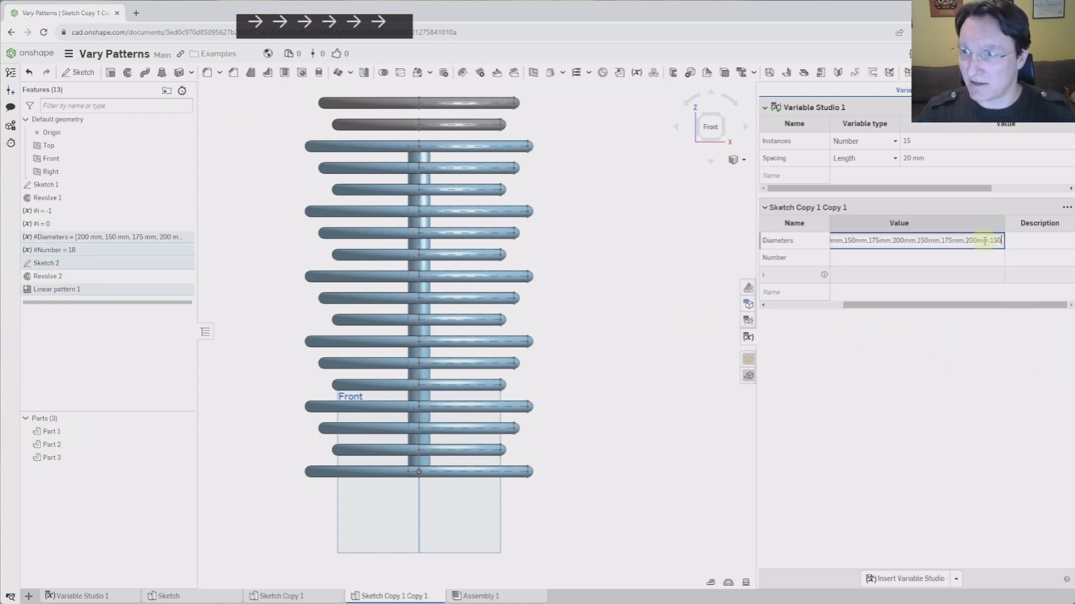
key(Right)
key(Right)
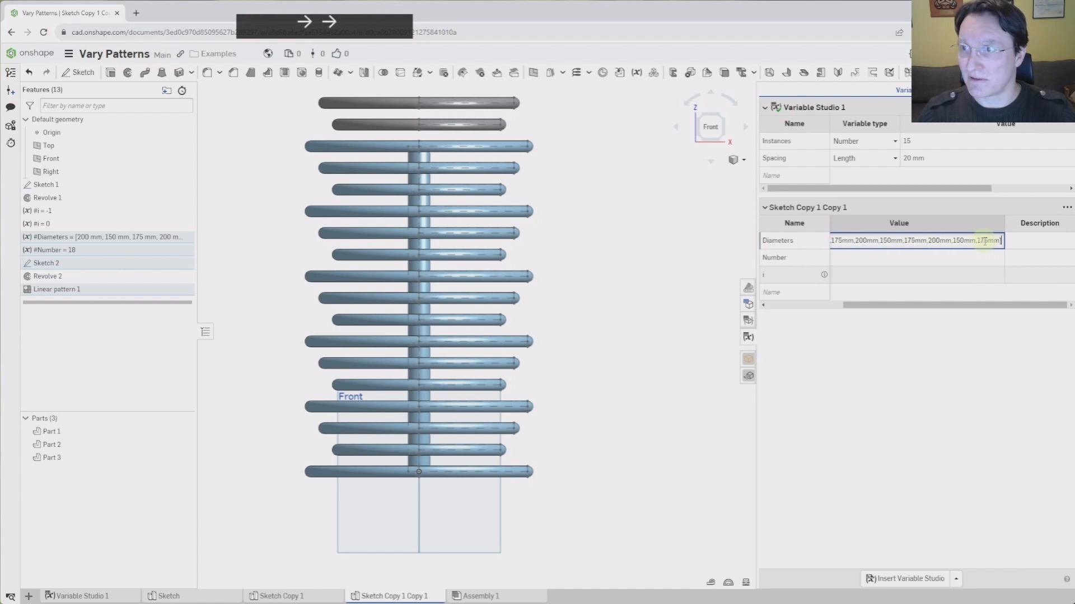
key(Left)
key(BackSpace)
key(BackSpace)
key(BackSpace)
key(BackSpace)
key(BackSpace)
key(BackSpace)
key(BackSpace)
key(BackSpace)
key(BackSpace)
key(BackSpace)
key(BackSpace)
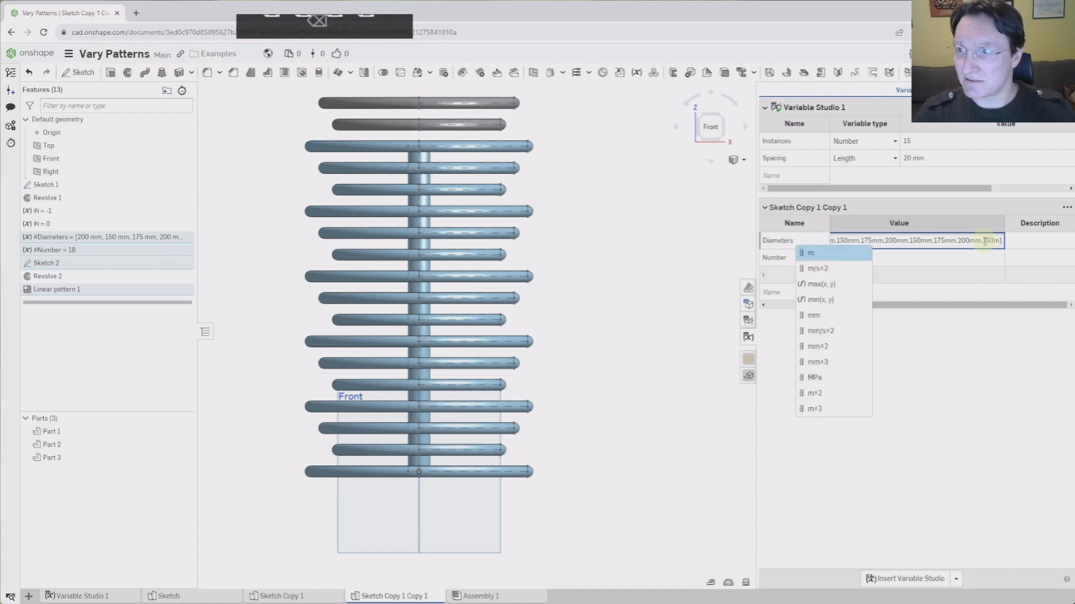
key(BackSpace)
key(BackSpace)
key(BackSpace)
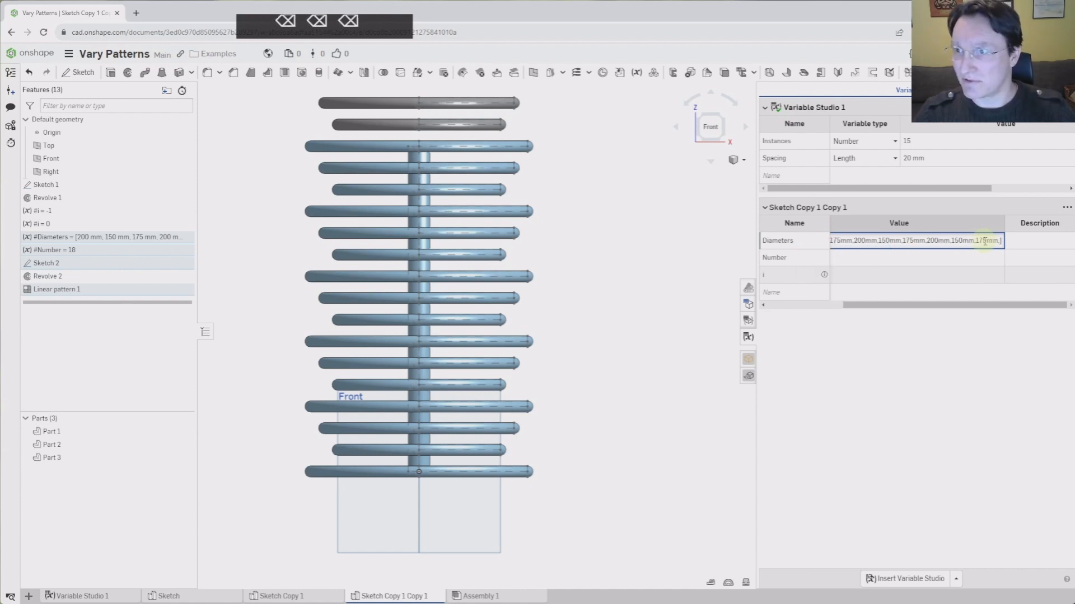
key(Return)
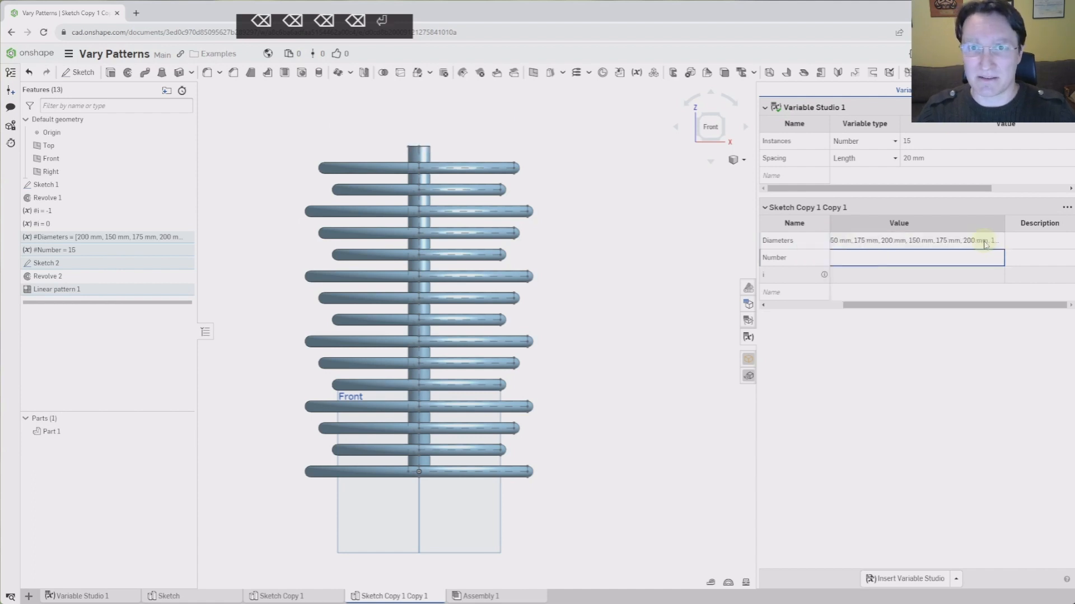
Change one 200mm entry in the Diameters list to 300mm
click(984, 242)
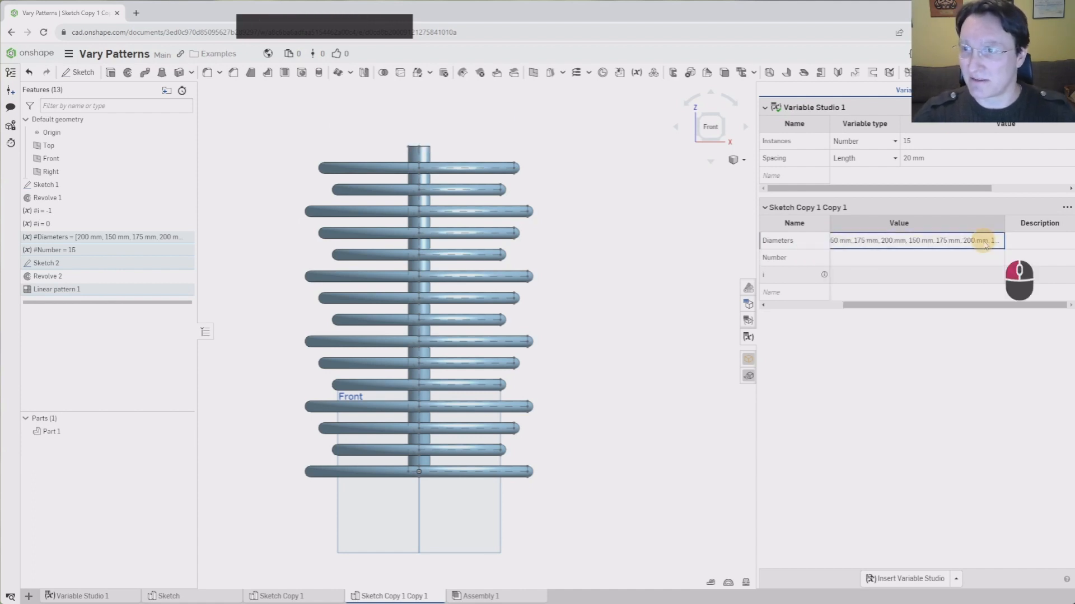
click(985, 242)
click(984, 240)
drag(985, 241, 1046, 238)
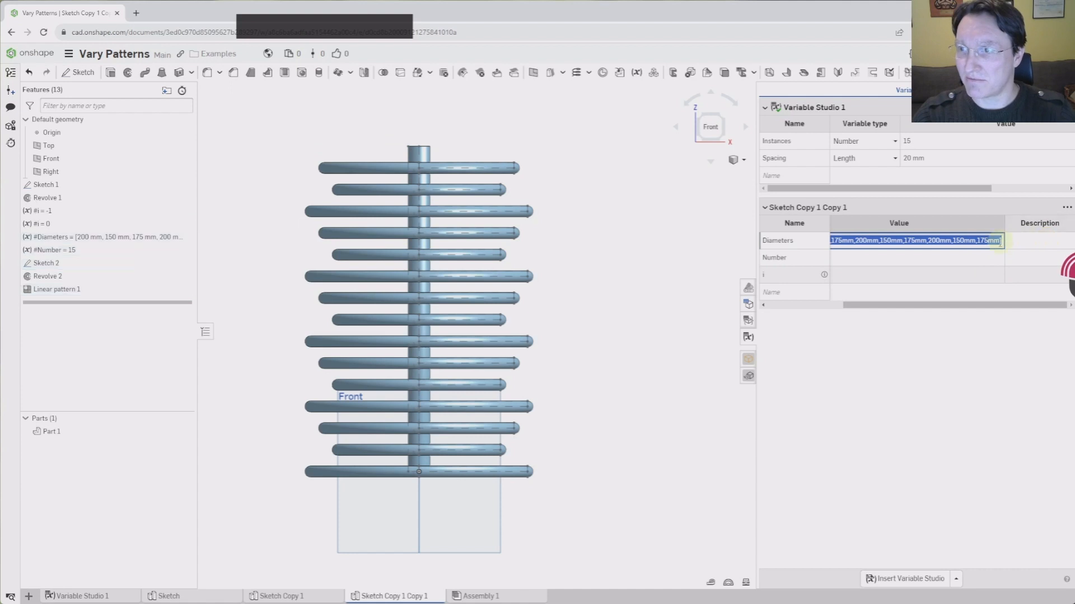
key(Escape)
click(942, 251)
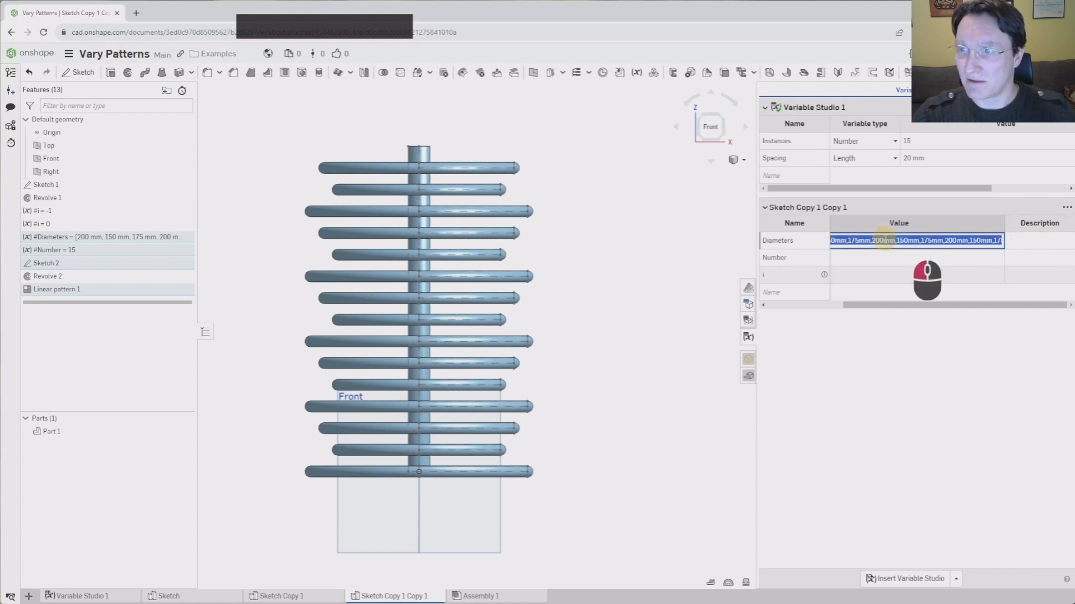
click(945, 252)
key(Left)
key(Left)
key(Delete)
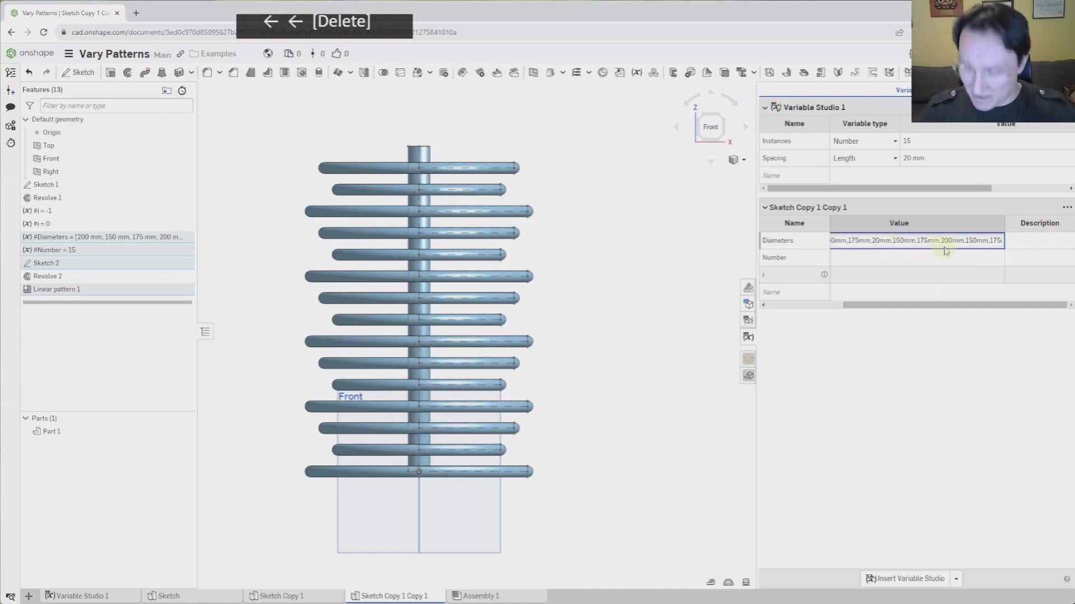
key(BackSpace)
text(3)
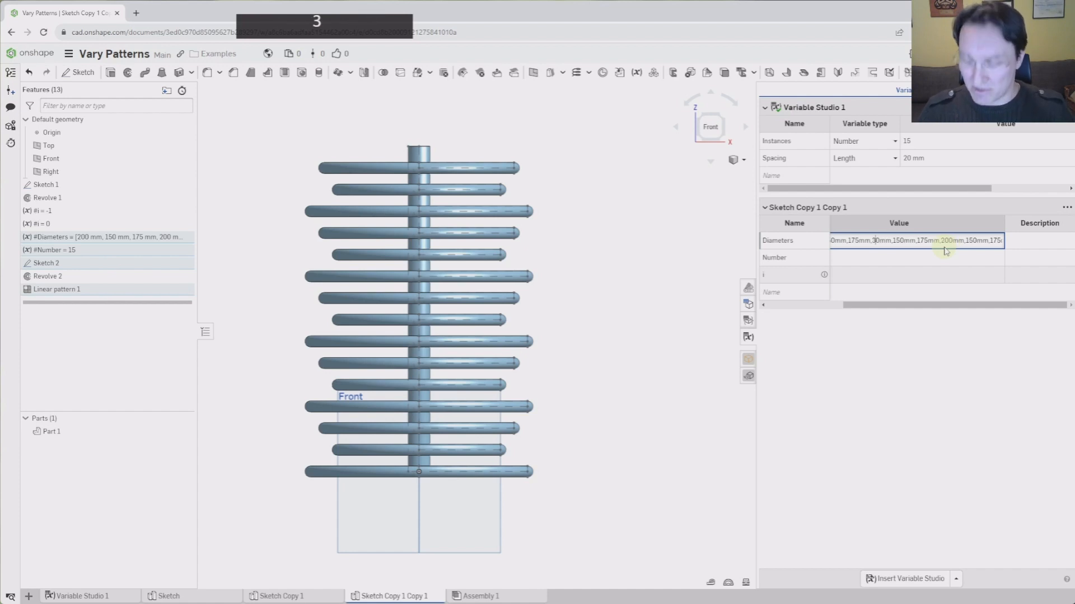
text(0)
key(Return)
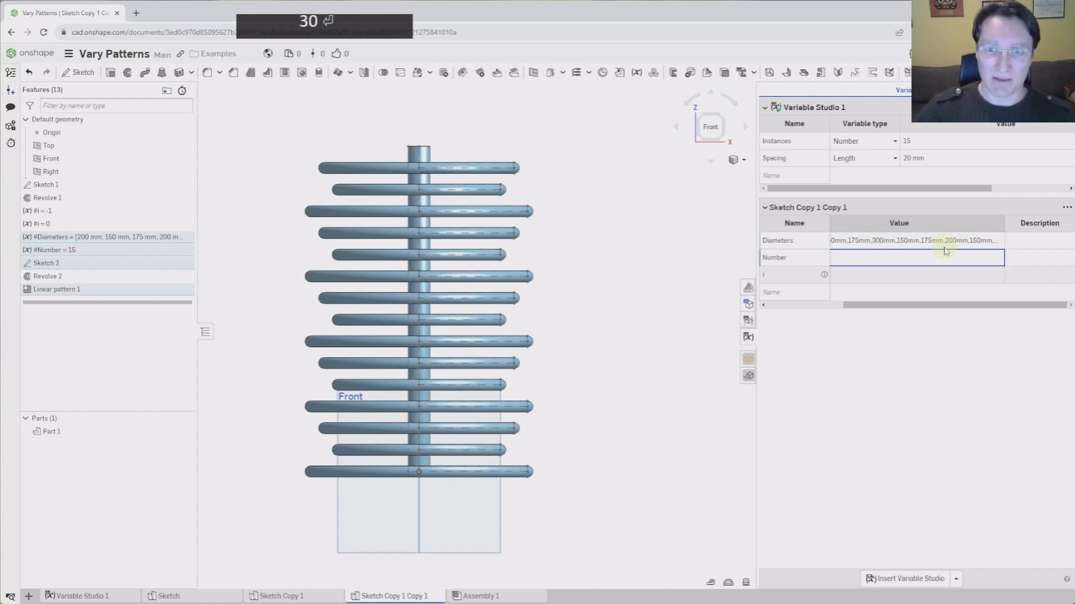
scroll(586, 451, up, 2)
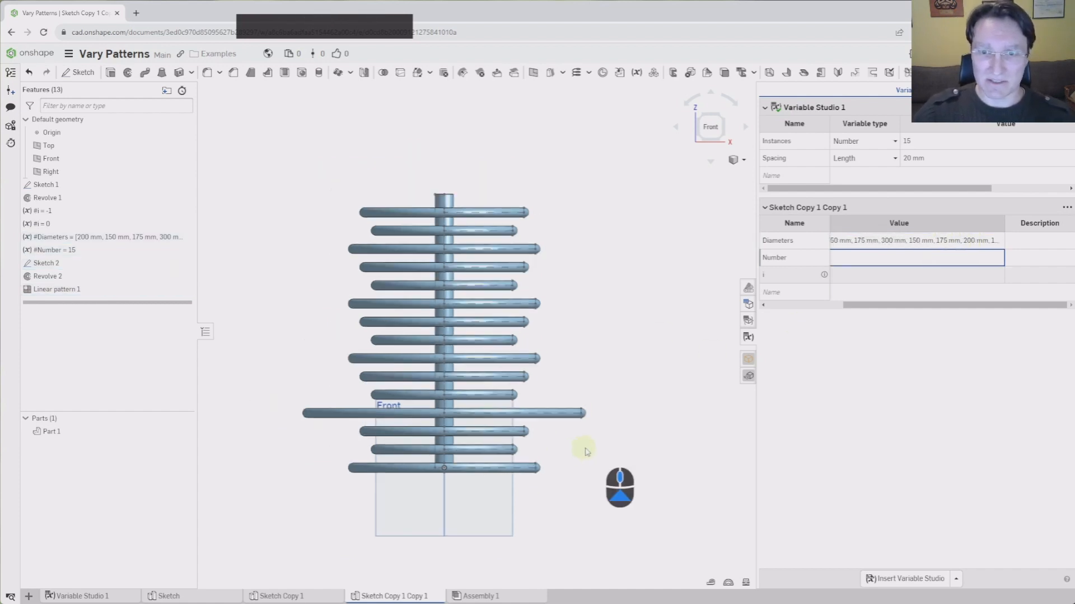
Roll the history back to just below #Diameters, deactivating Sketch 2, Revolve 2 and Linear pattern 1
scroll(586, 451, up, 1)
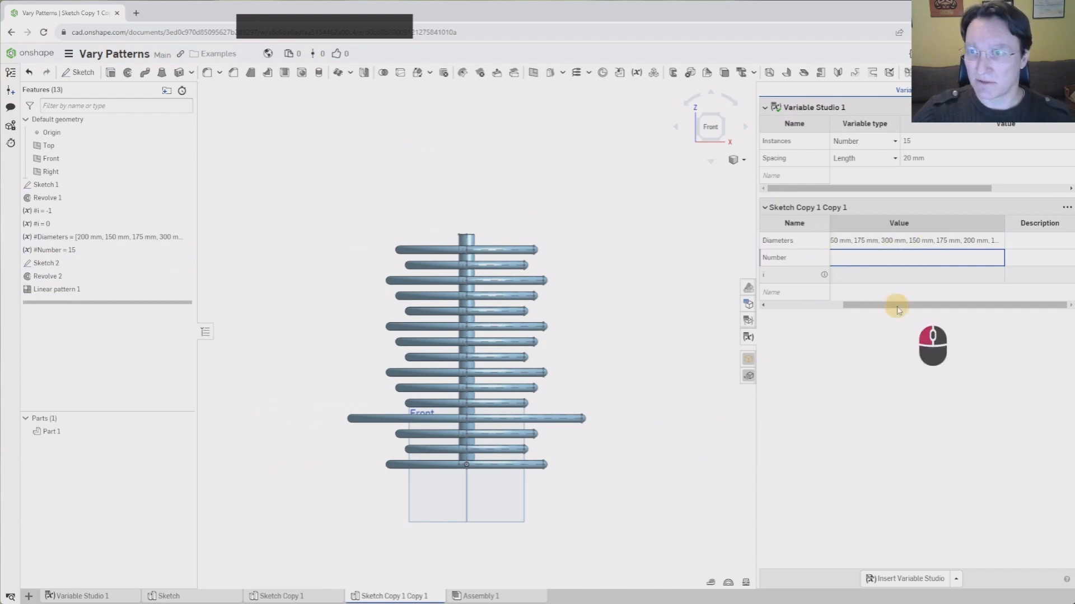
mouse_move(898, 310)
mouse_down()
mouse_move(750, 305)
mouse_move(931, 302)
mouse_move(795, 301)
mouse_up()
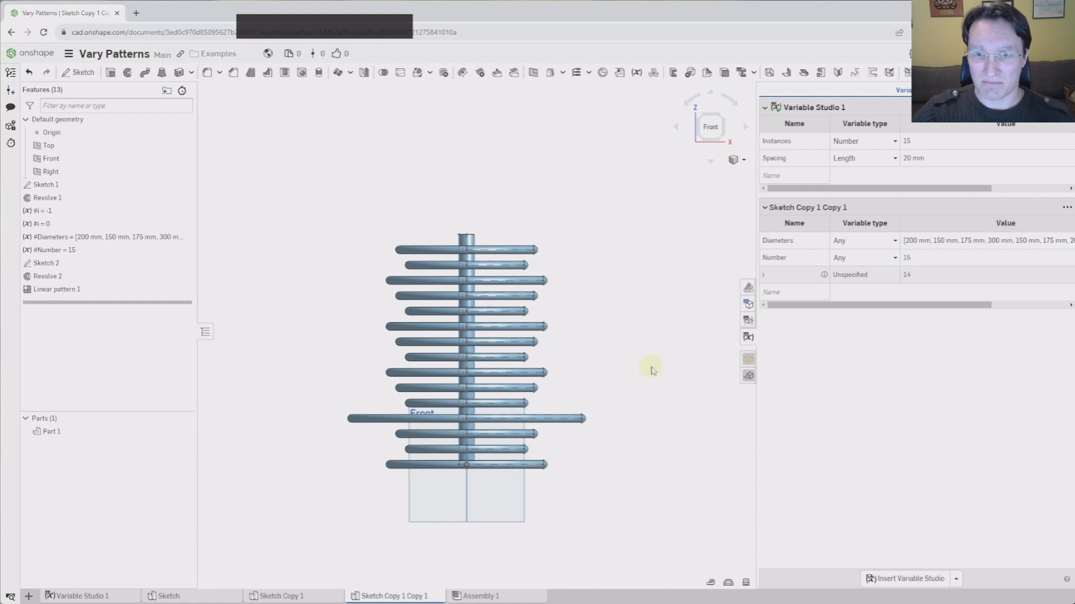
scroll(615, 344, up, 2)
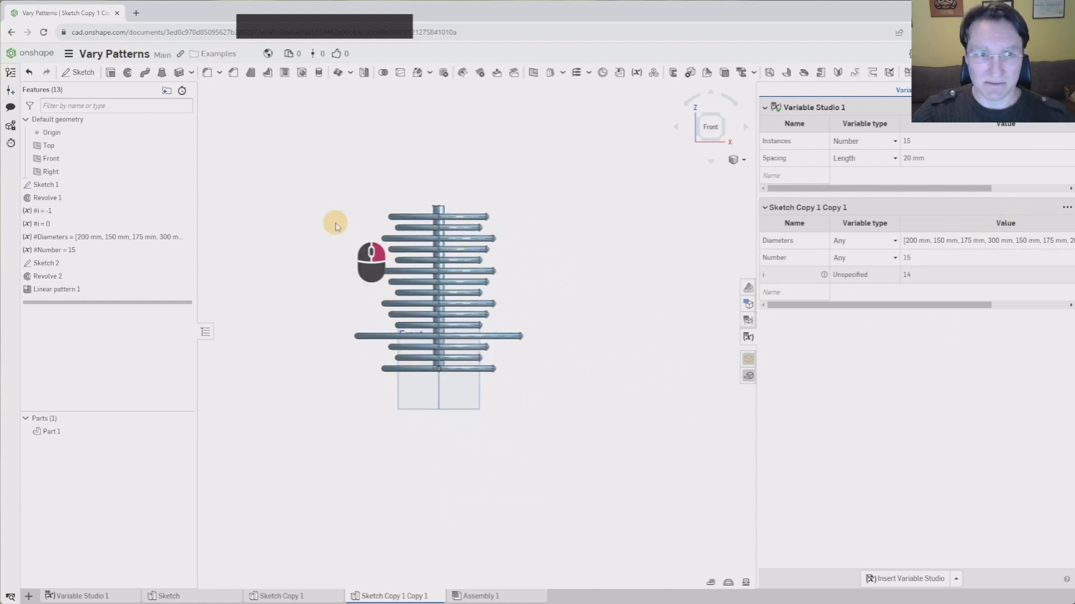
right_drag(336, 226, 348, 227)
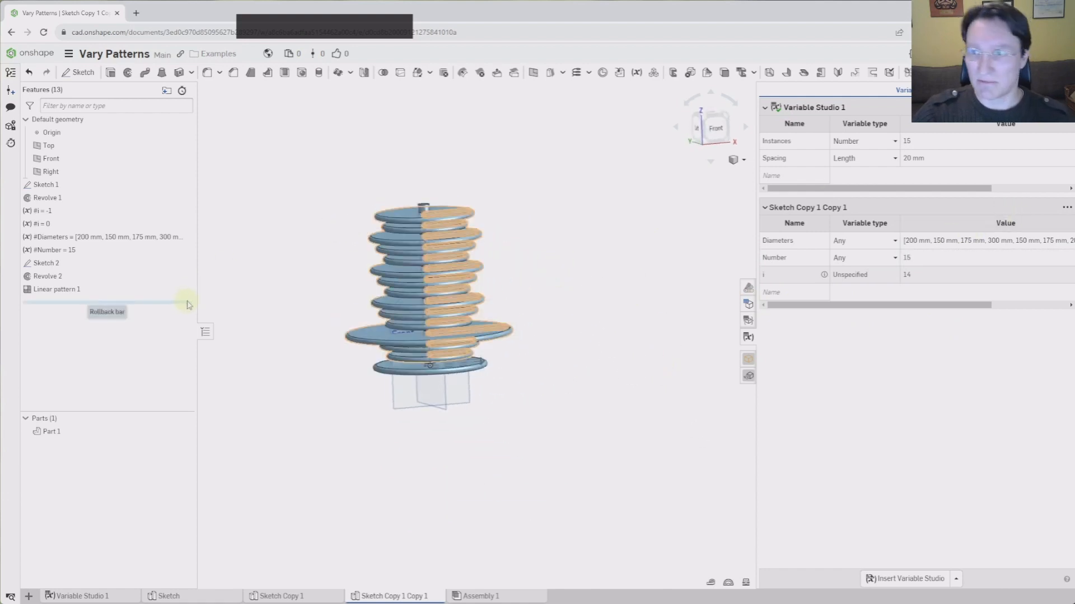
drag(189, 305, 177, 250)
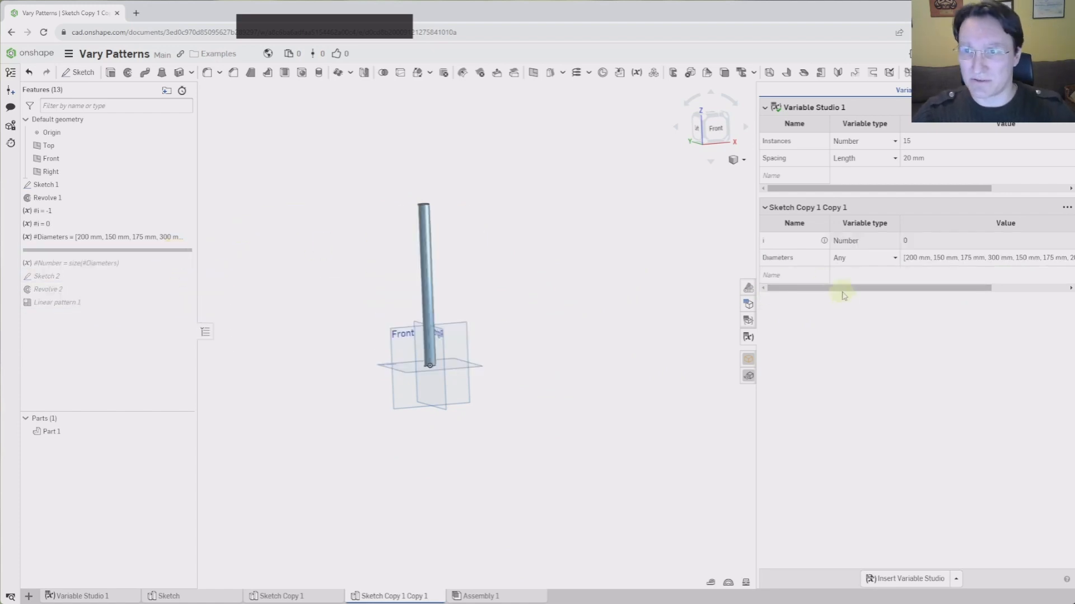
Create a new Any-type variable named Spacing
click(808, 279)
text(S)
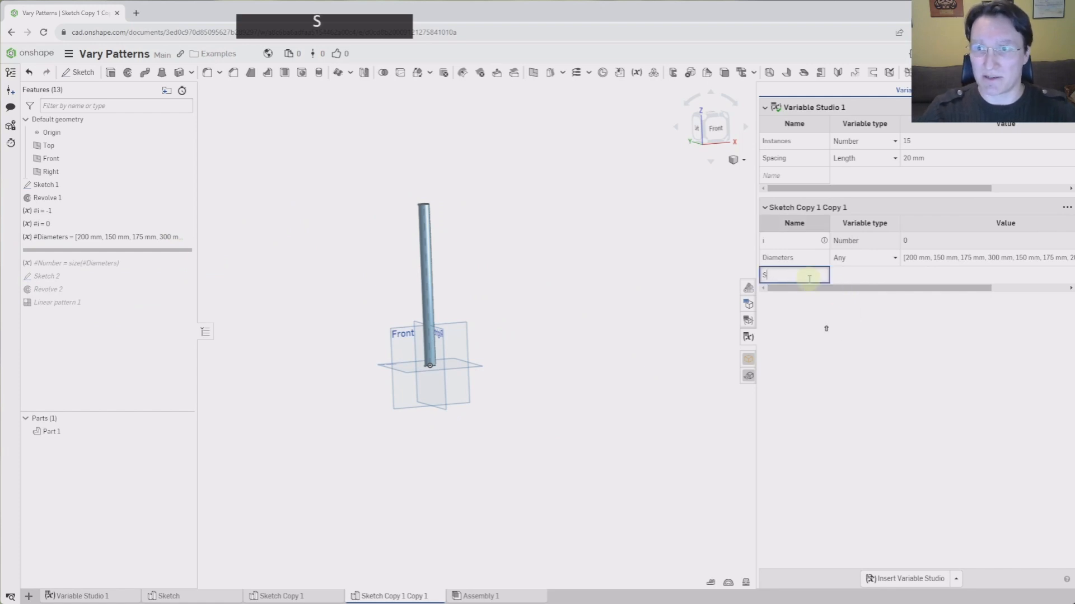
text(pacing)
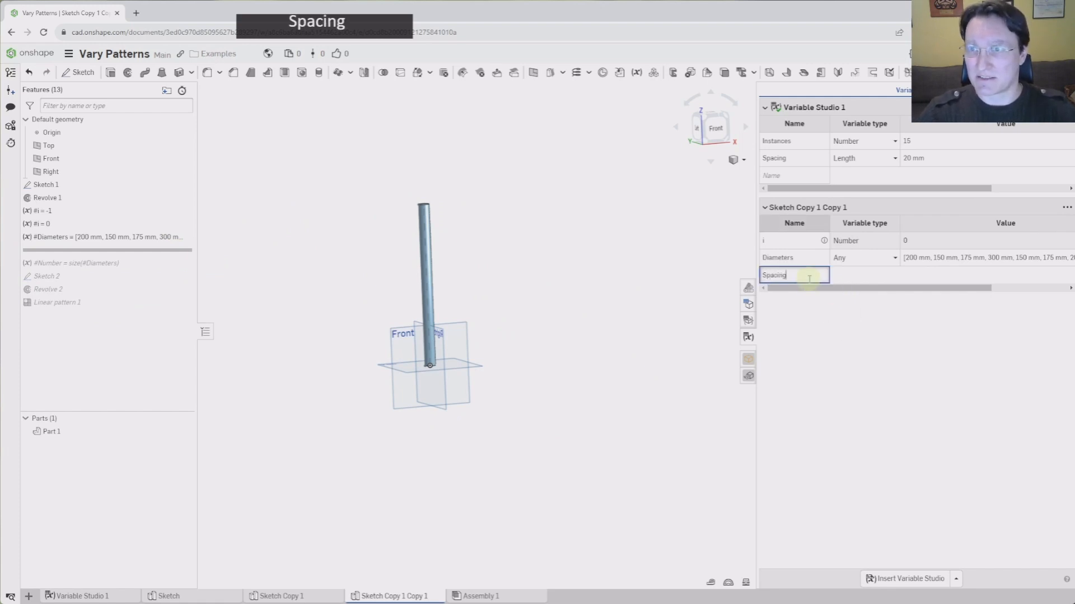
click(893, 277)
click(895, 276)
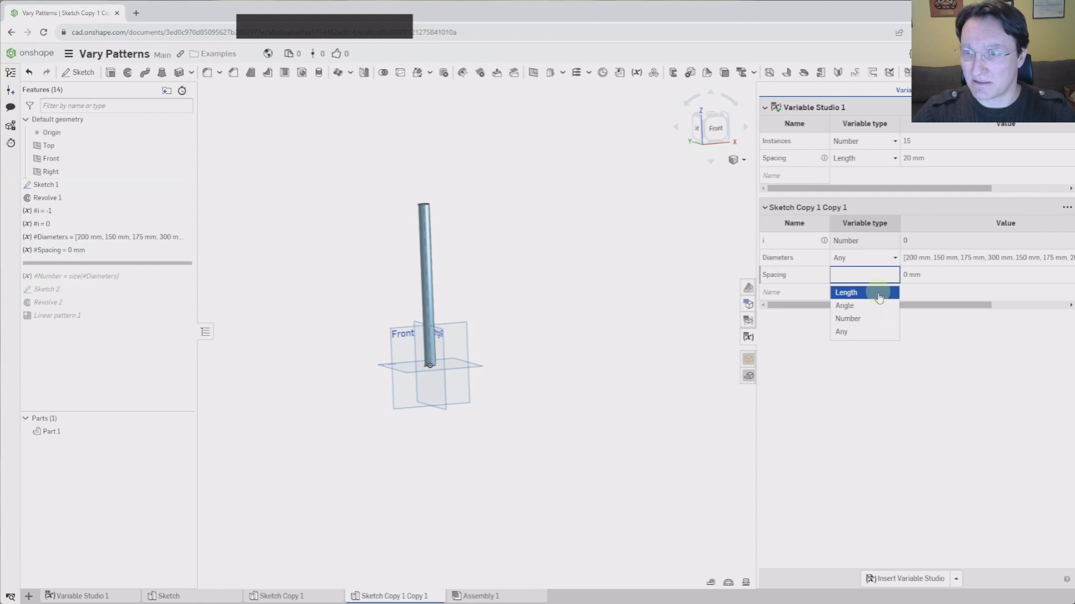
click(851, 335)
Set the Spacing value to [#Spacing, 50 mm, 22 mm]
click(931, 278)
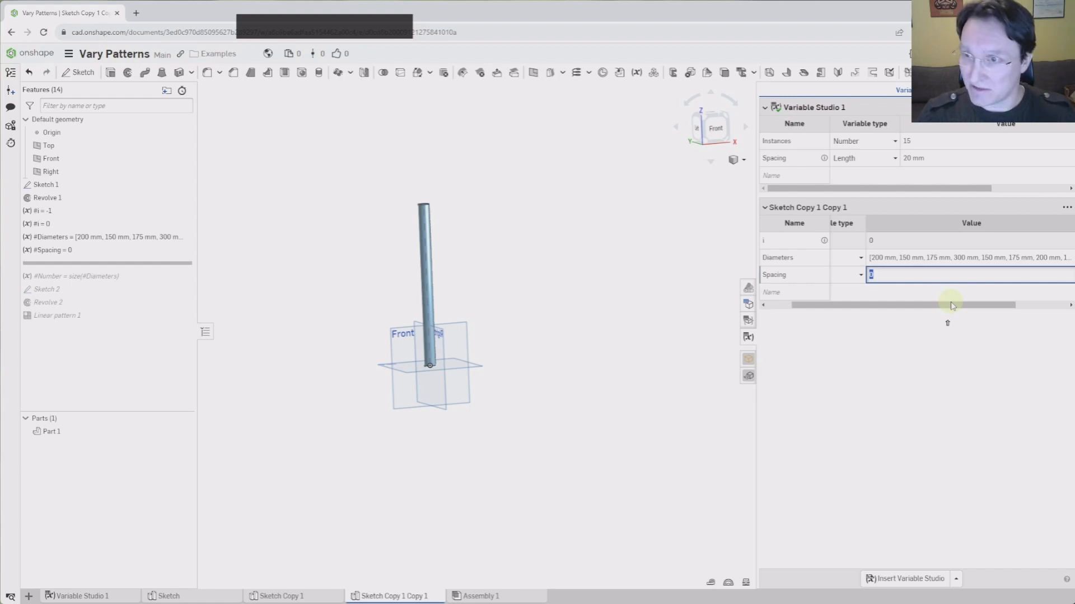
key(BackSpace)
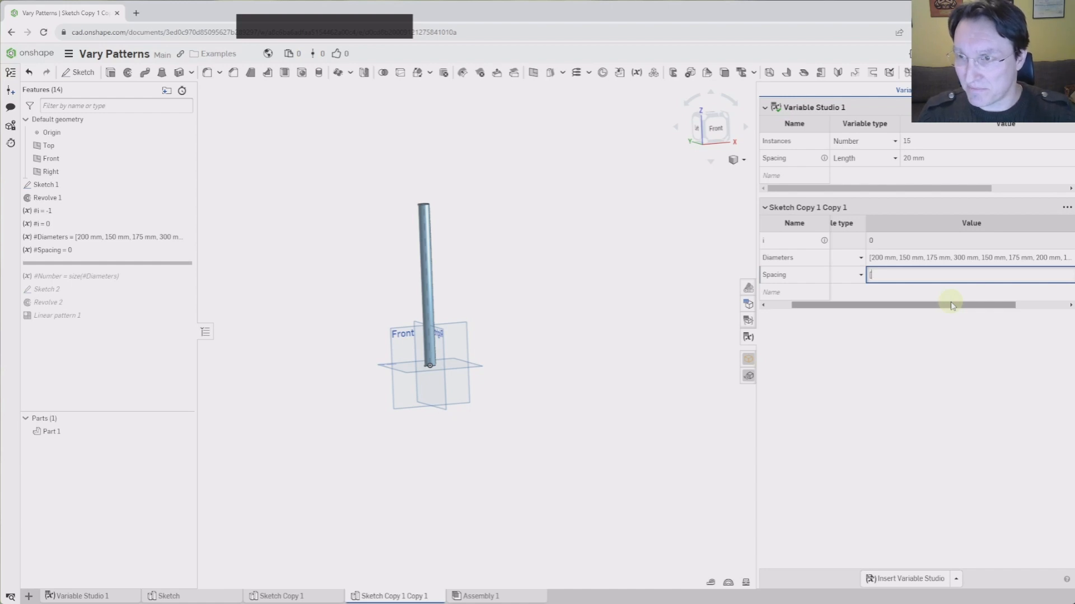
text([s)
key(Down)
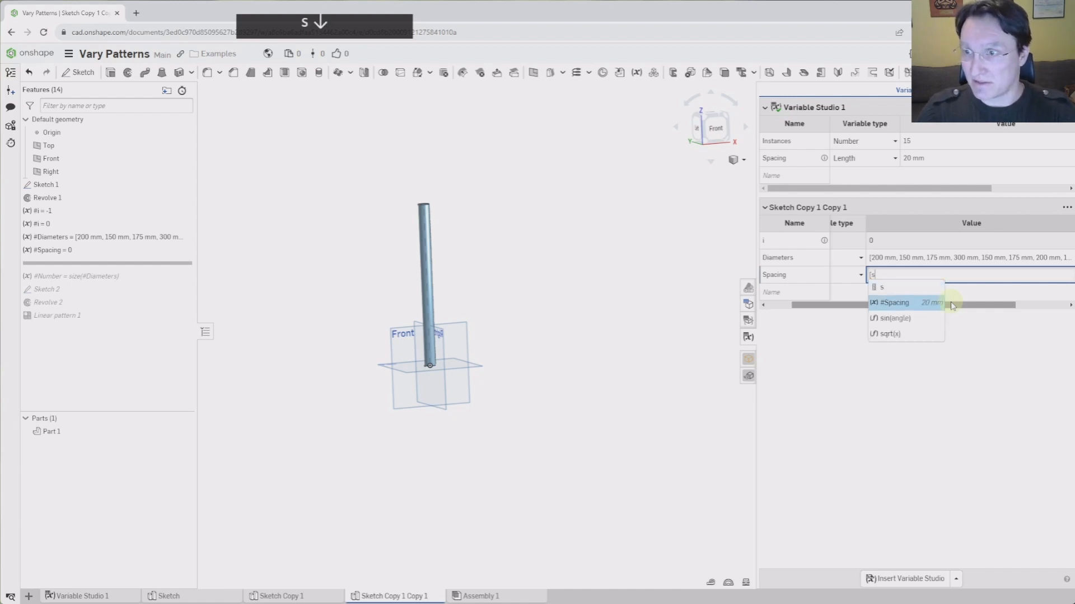
key(Return)
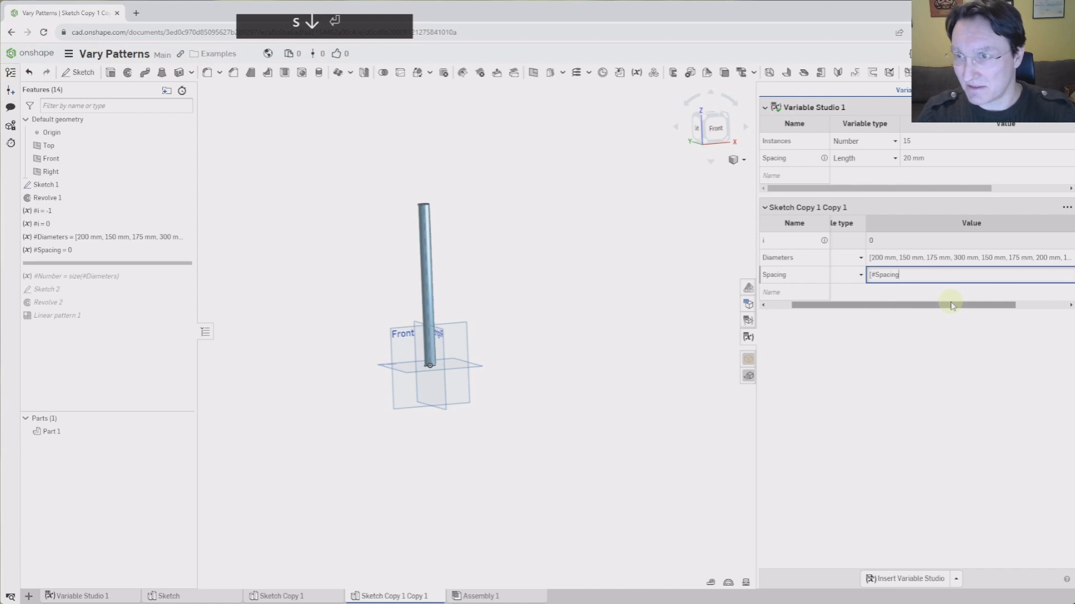
text(, )
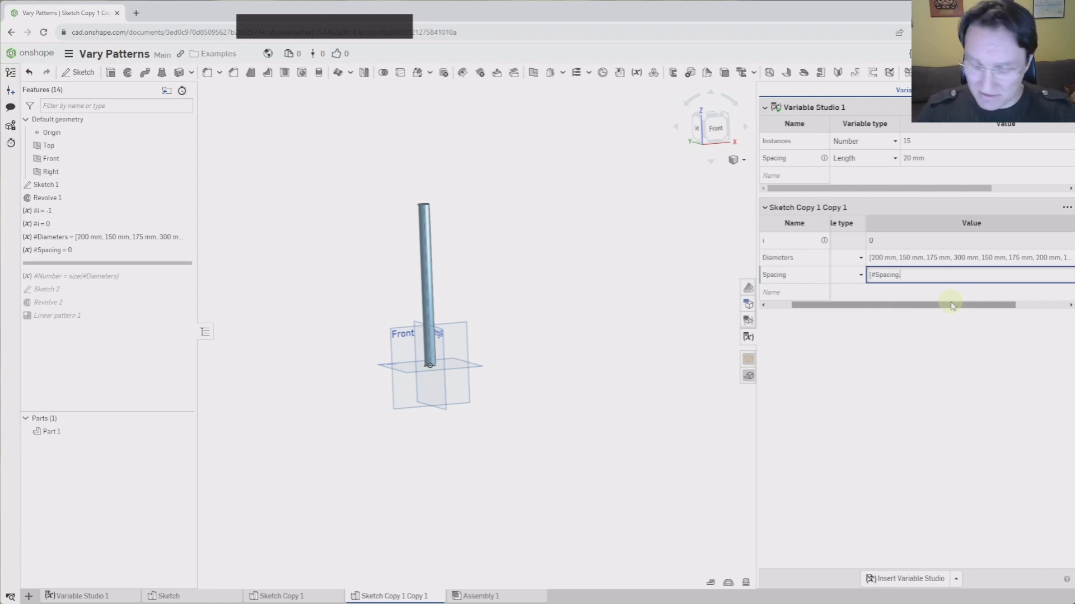
text(50 mm, )
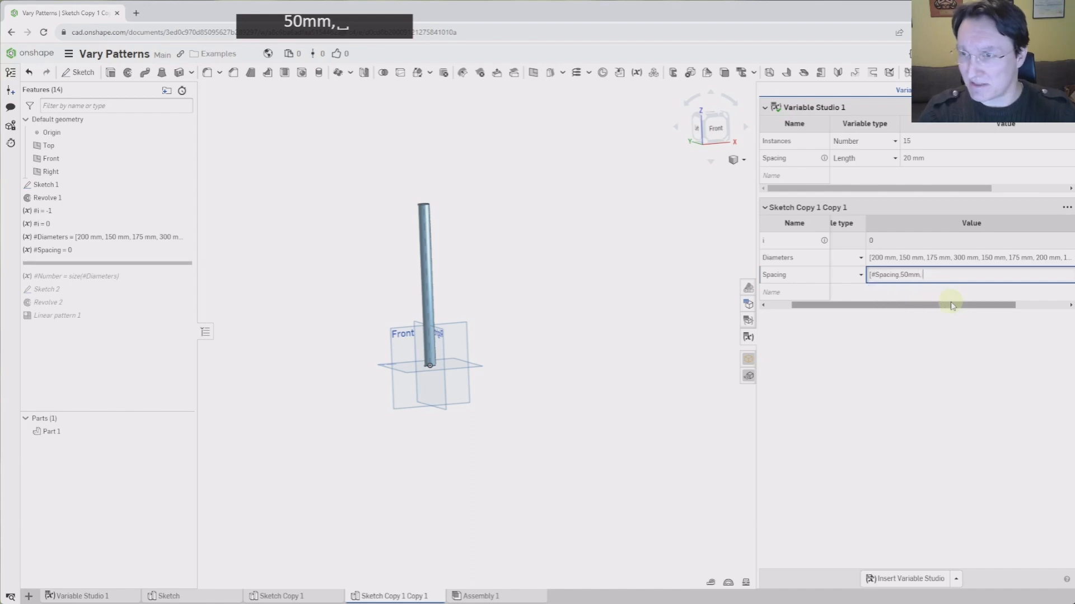
text(22 )
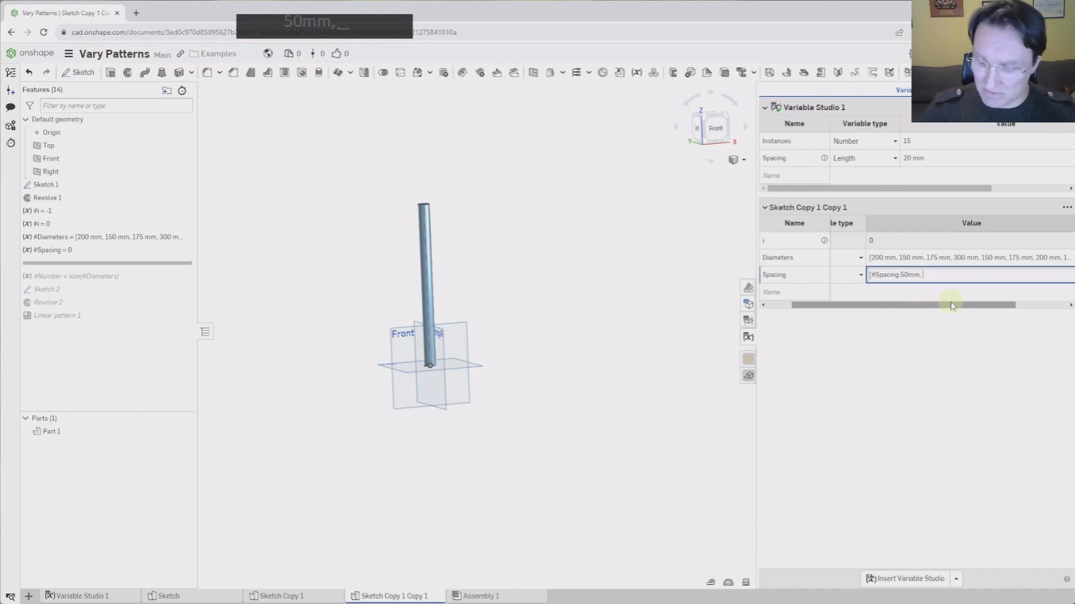
text(mm)
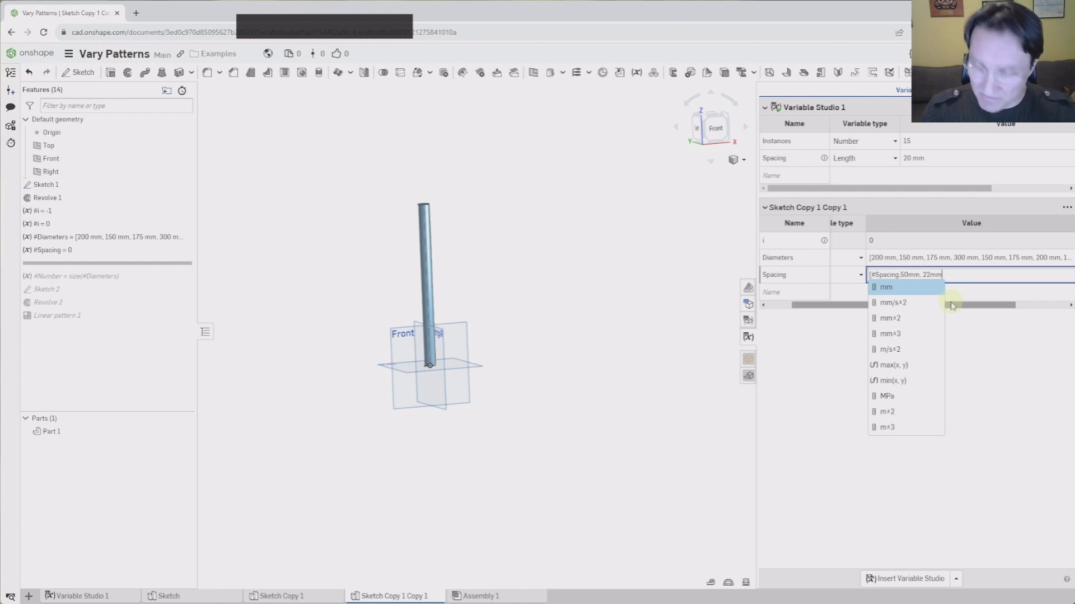
text(])
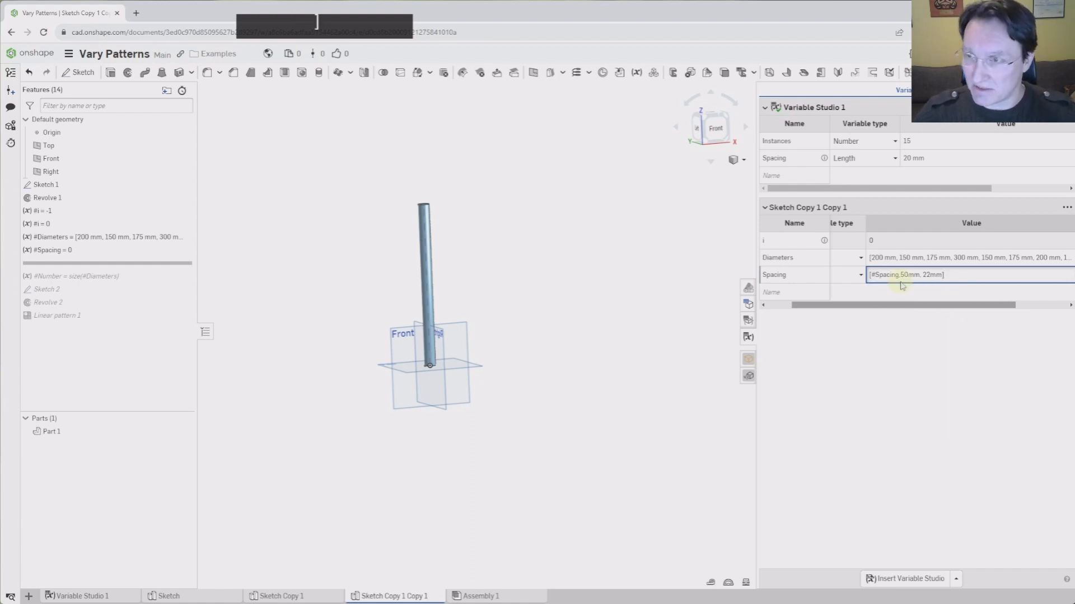
click(921, 393)
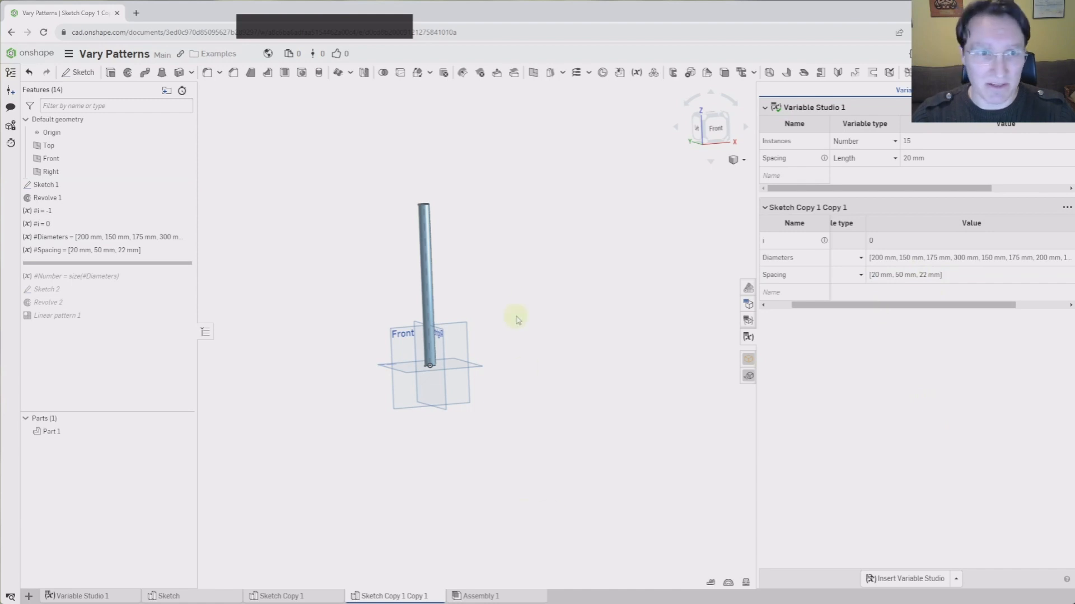
In Sketch 2, delete the broken constraint and move the slot up off the shaft base
drag(168, 263, 172, 302)
double_click(72, 276)
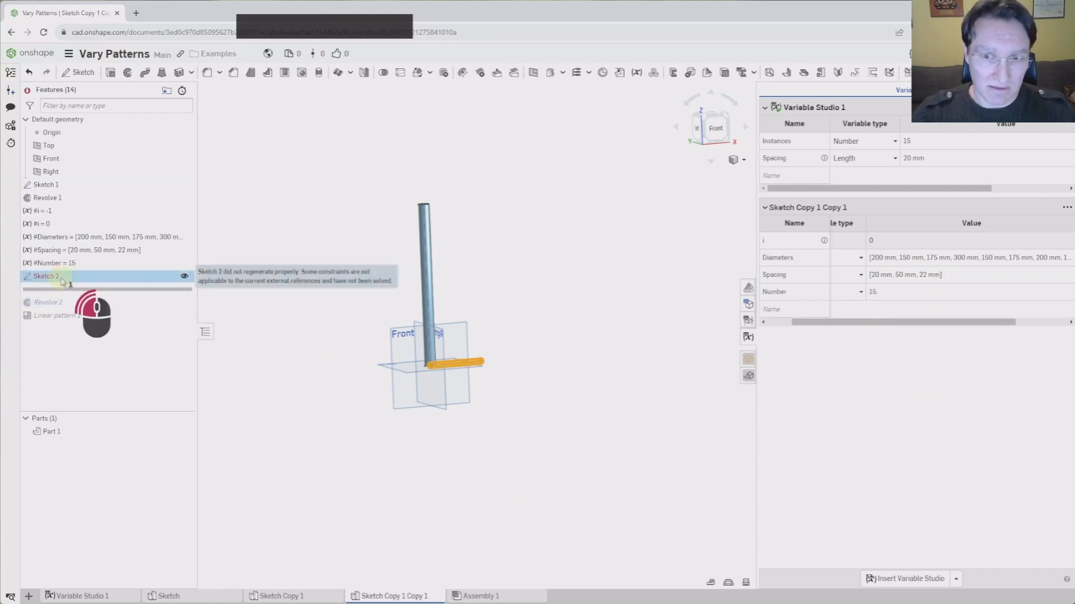
scroll(470, 370, down, 3)
scroll(471, 369, down, 2)
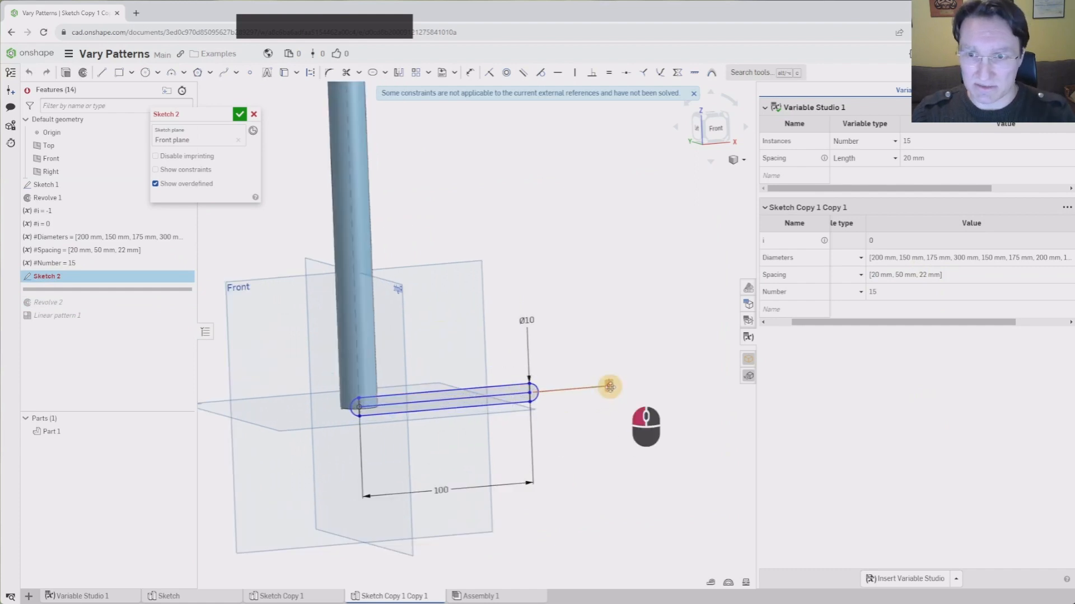
key(Delete)
mouse_move(529, 396)
mouse_down()
mouse_move(535, 336)
mouse_move(529, 350)
mouse_up()
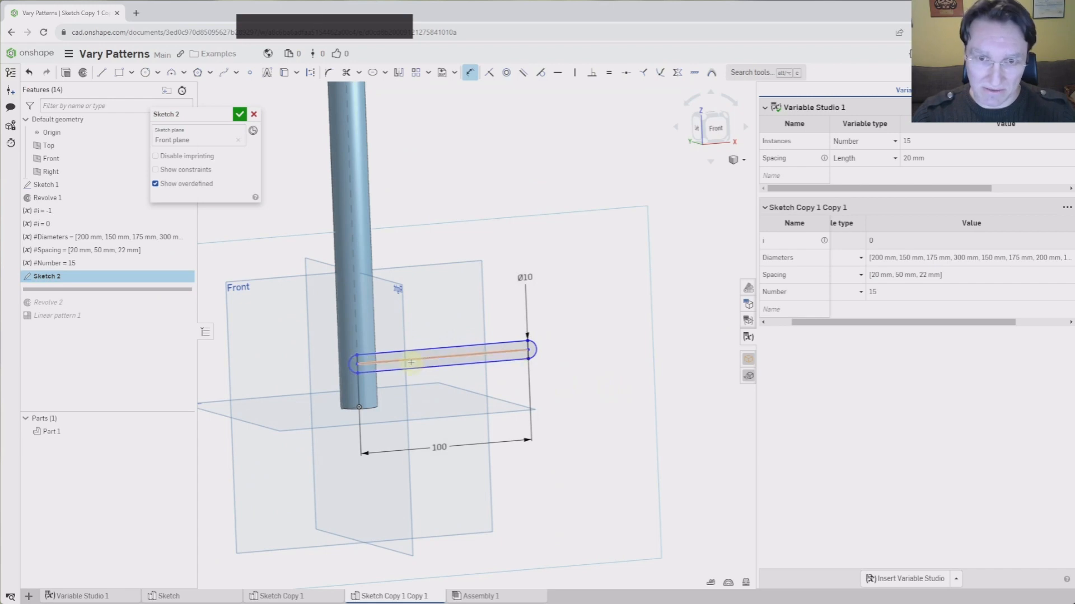
Dimension the slot's height to #Spacing[#i], reading 20 mm, and close Sketch 2
click(411, 363)
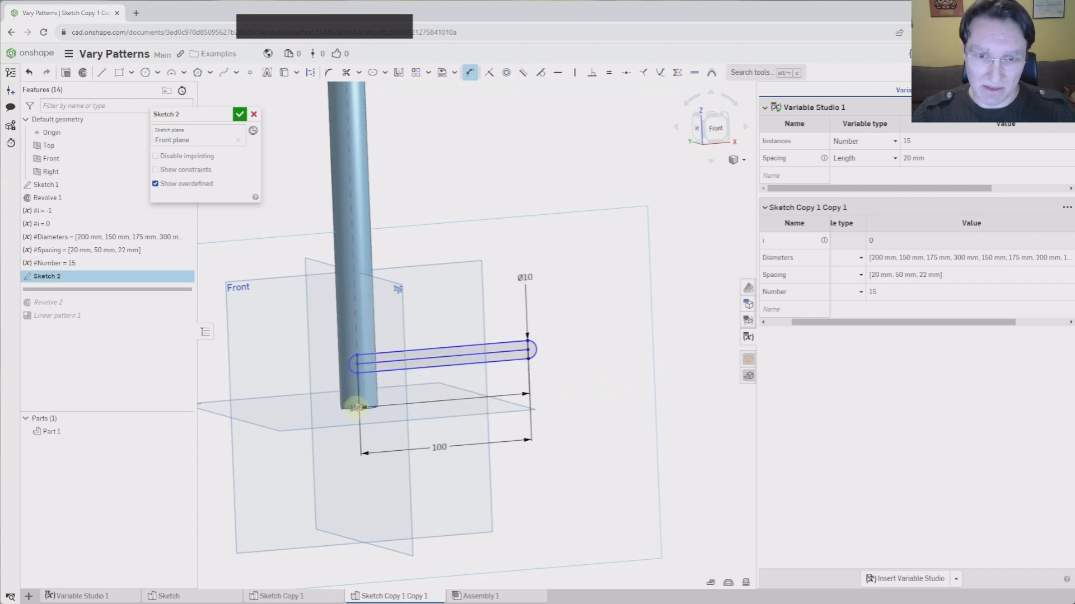
scroll(357, 408, down, 4)
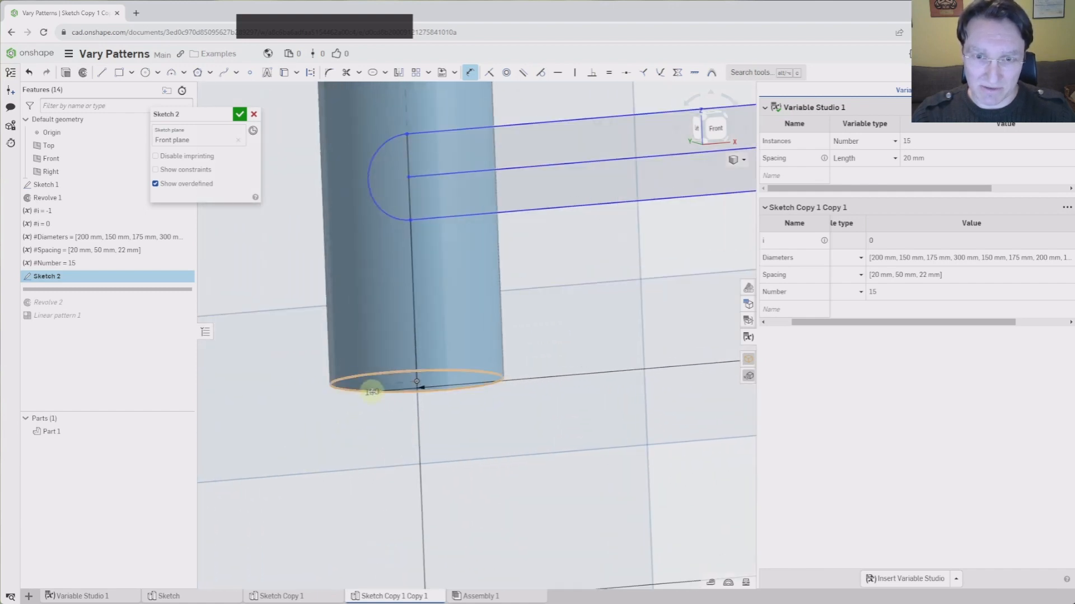
scroll(365, 389, up, 3)
click(324, 351)
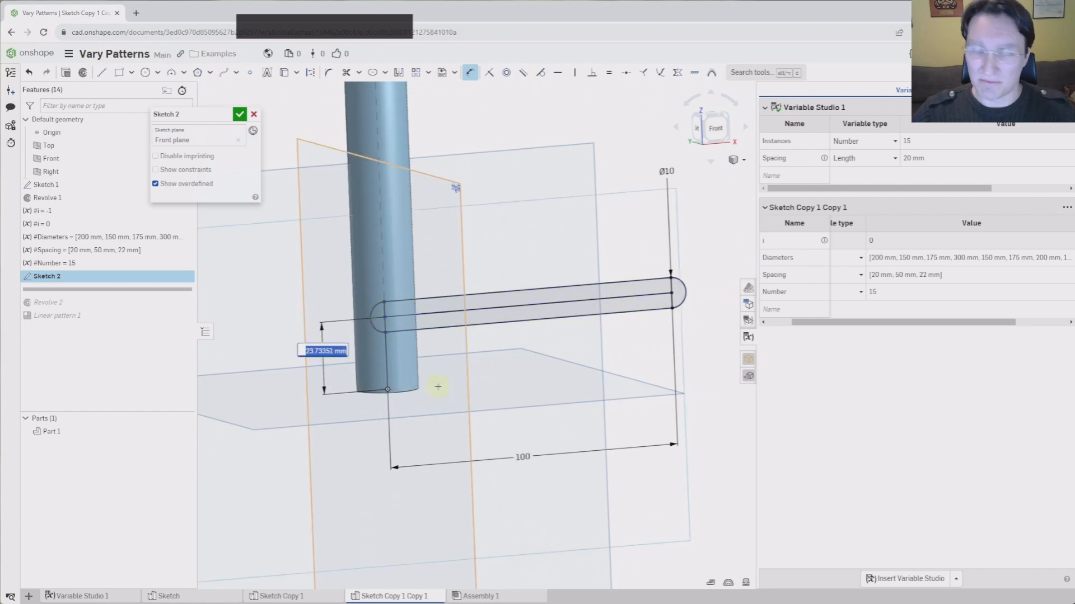
text(#sp)
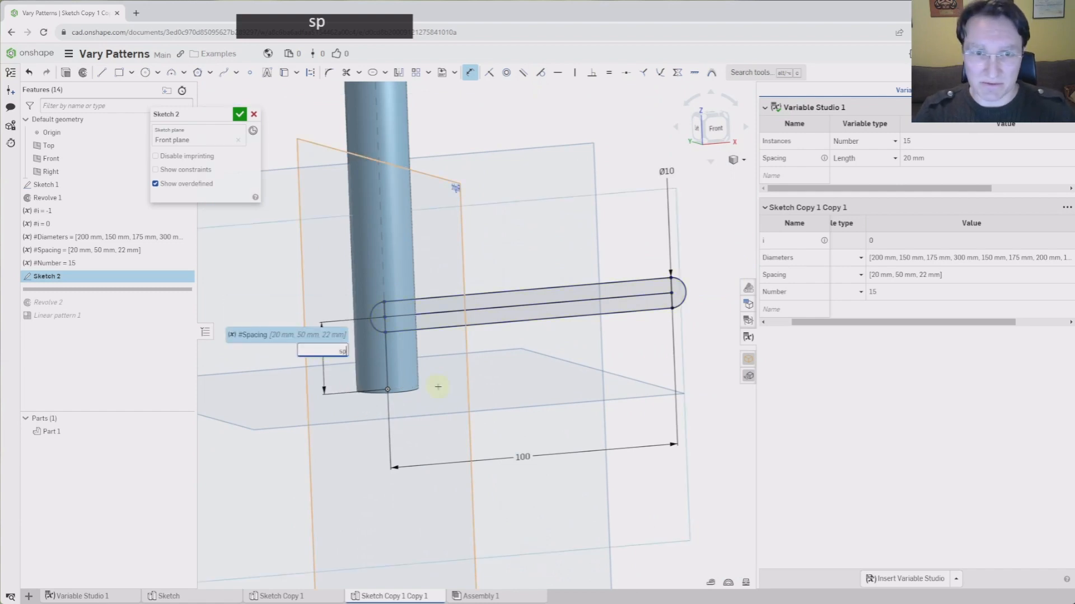
key(Return)
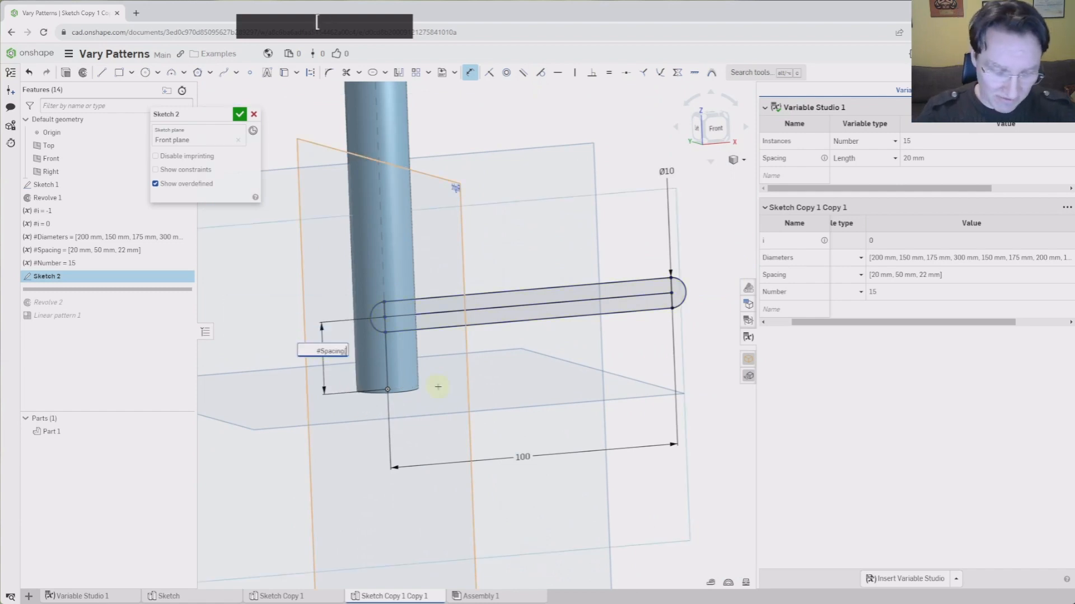
text([#)
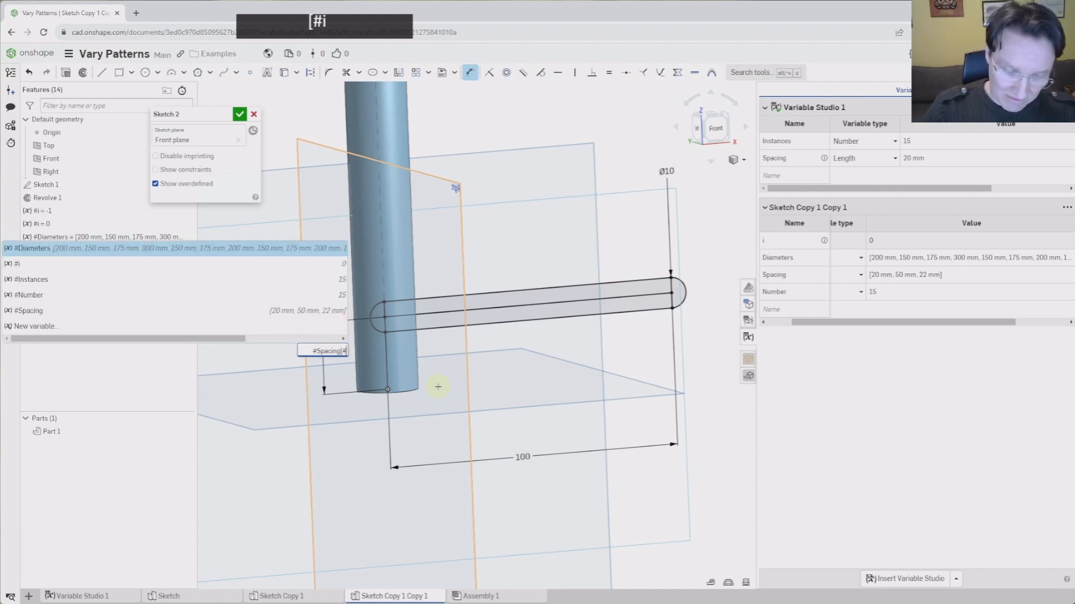
text(i])
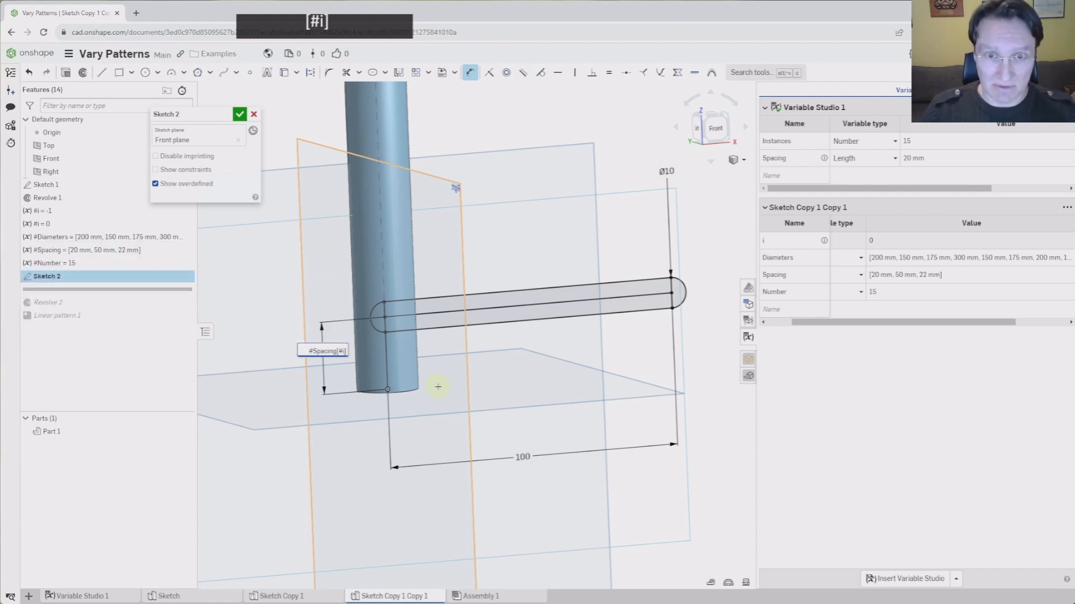
key(Return)
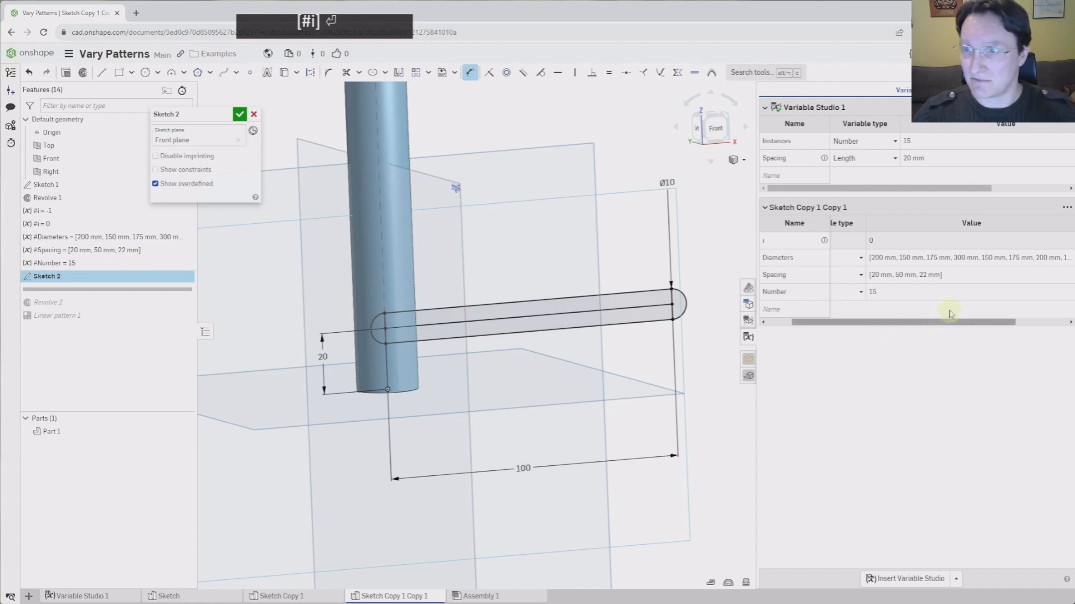
click(239, 115)
scroll(540, 325, down, 3)
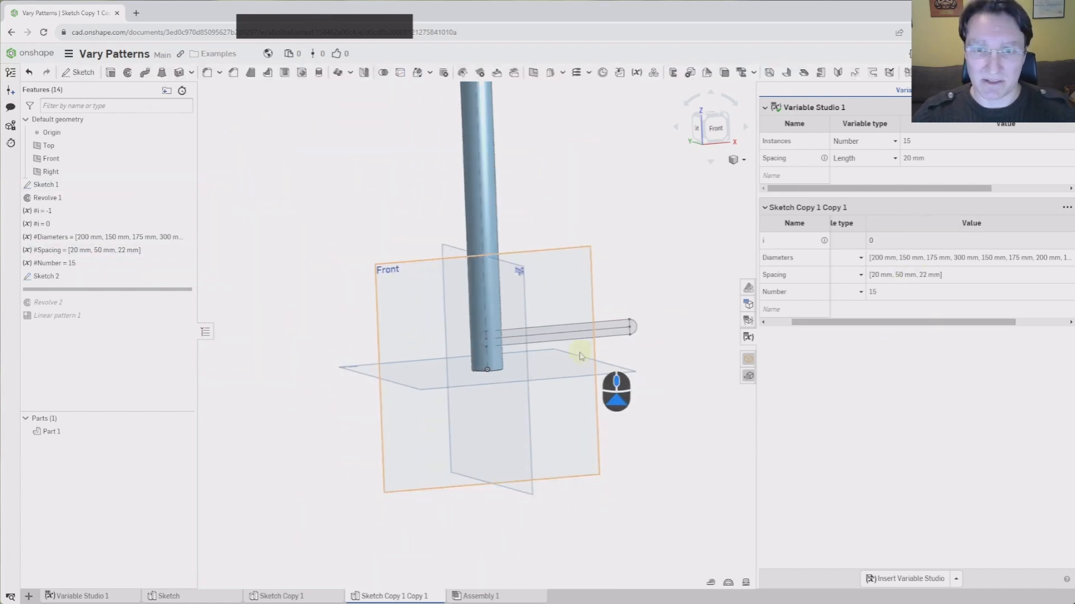
Activate all features and edit Linear pattern 1, scrolling its Distance down to 0 mm
drag(140, 290, 137, 321)
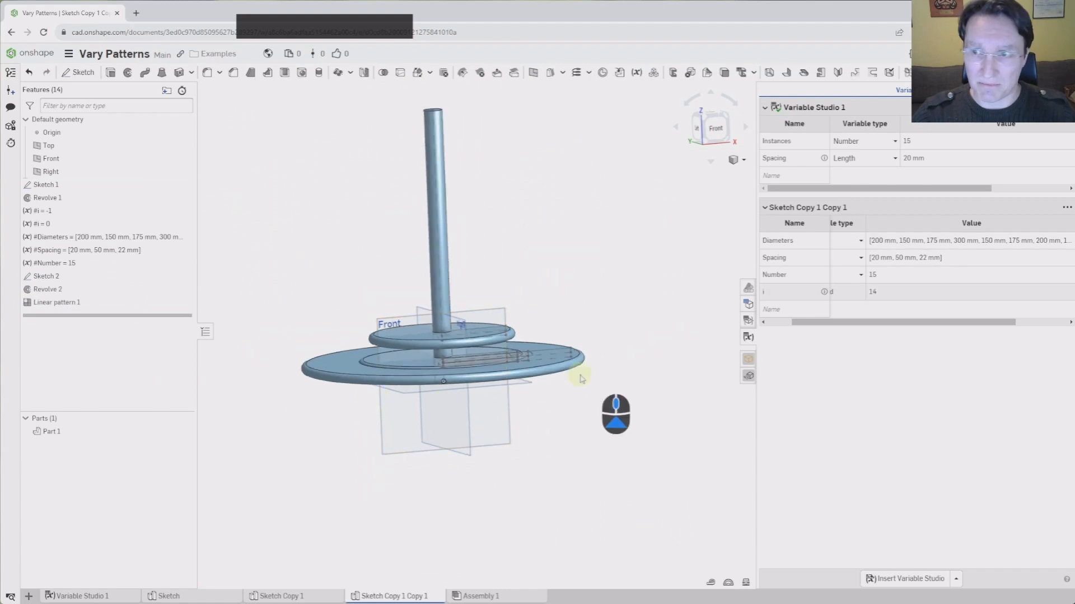
mouse_move(576, 376)
right_down()
mouse_move(579, 361)
mouse_move(557, 360)
mouse_move(599, 379)
mouse_move(584, 378)
mouse_move(576, 361)
mouse_move(574, 383)
right_up()
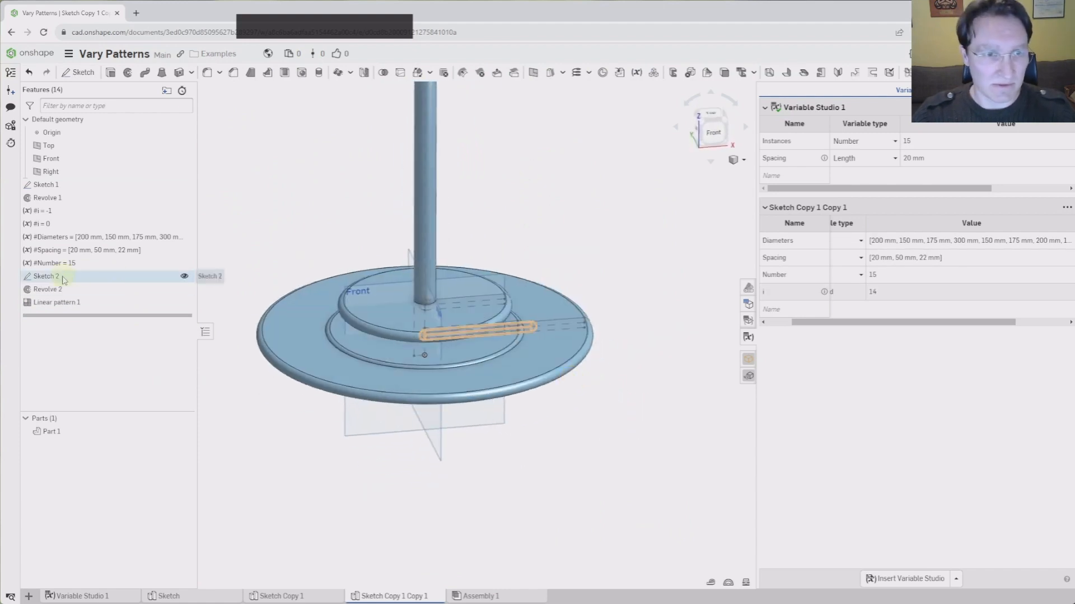
double_click(56, 302)
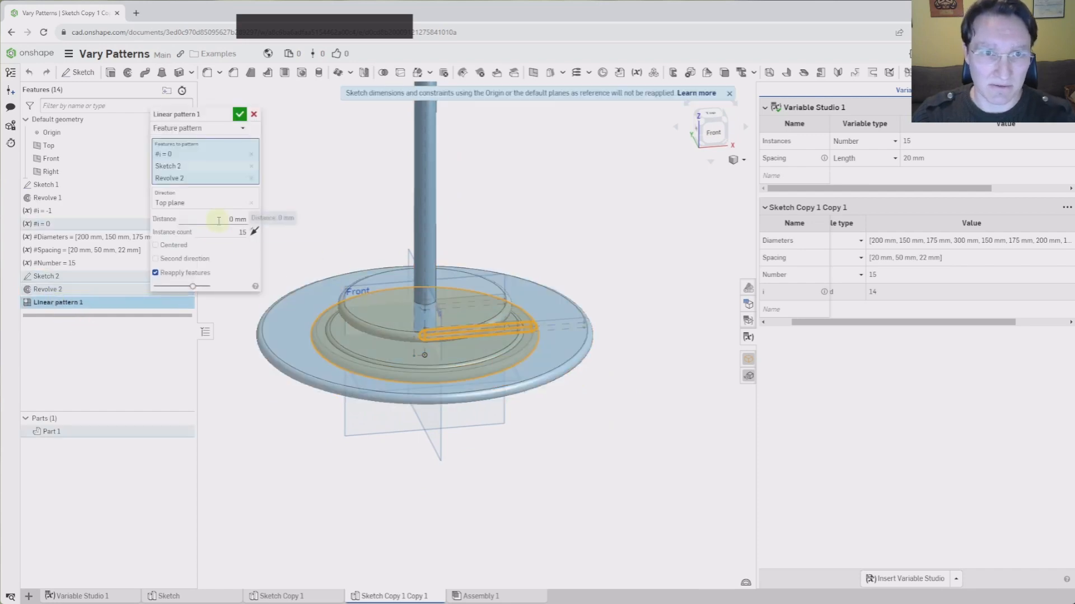
scroll(525, 320, down, 3)
mouse_move(526, 321)
right_down()
mouse_move(527, 332)
mouse_move(509, 318)
right_up()
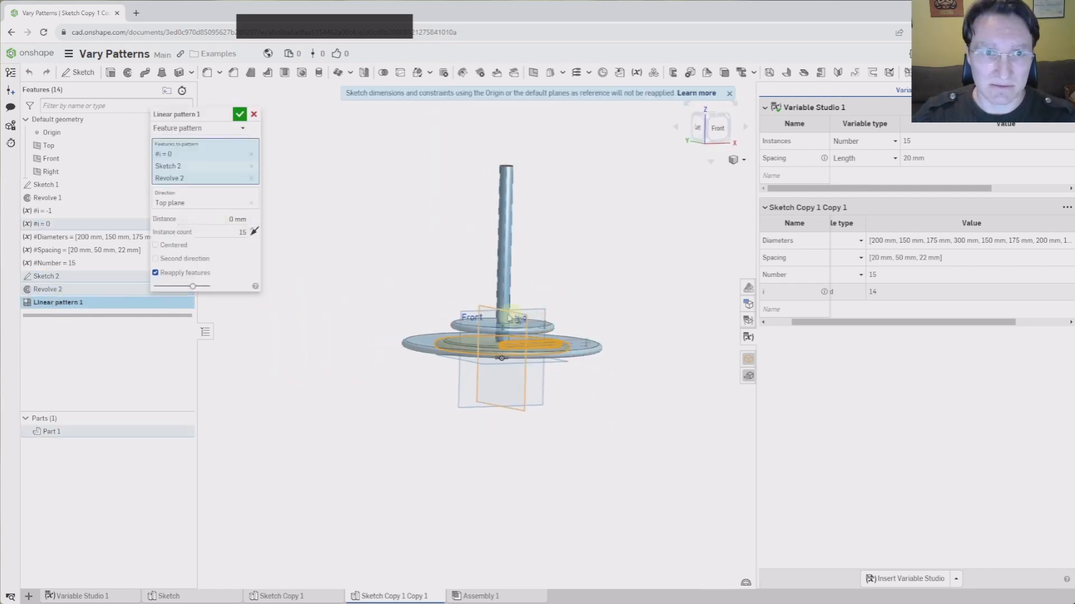
click(216, 218)
scroll(215, 218, down, 1)
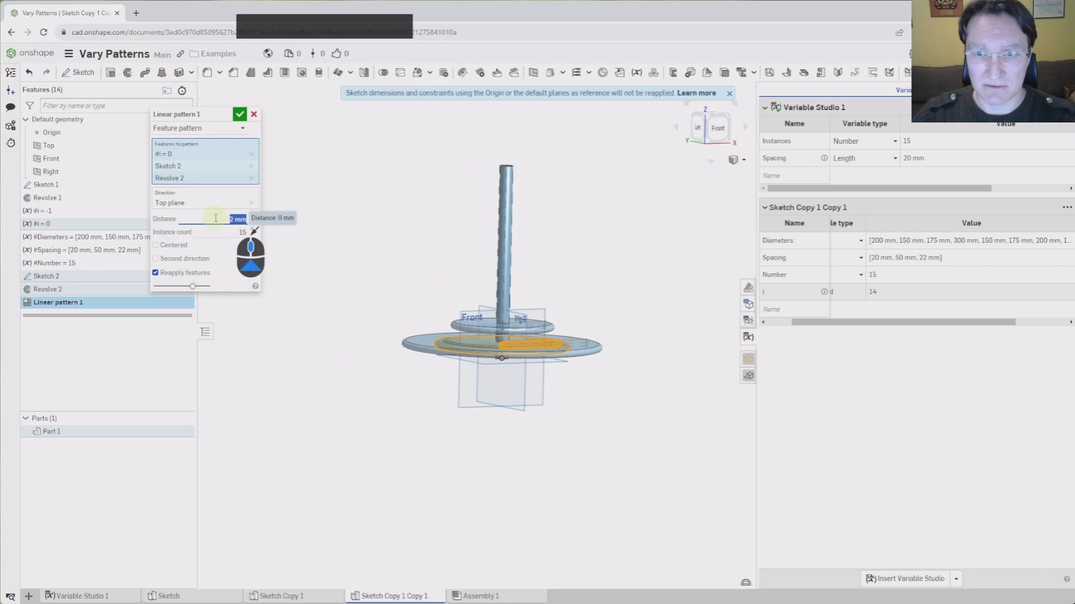
scroll(215, 219, down, 1)
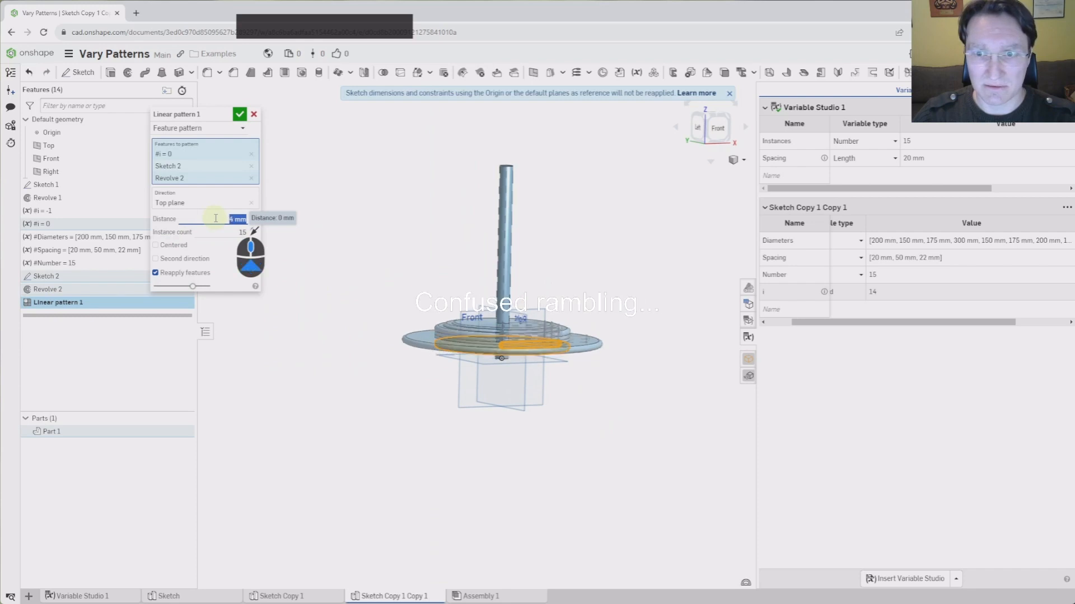
scroll(216, 219, down, 1)
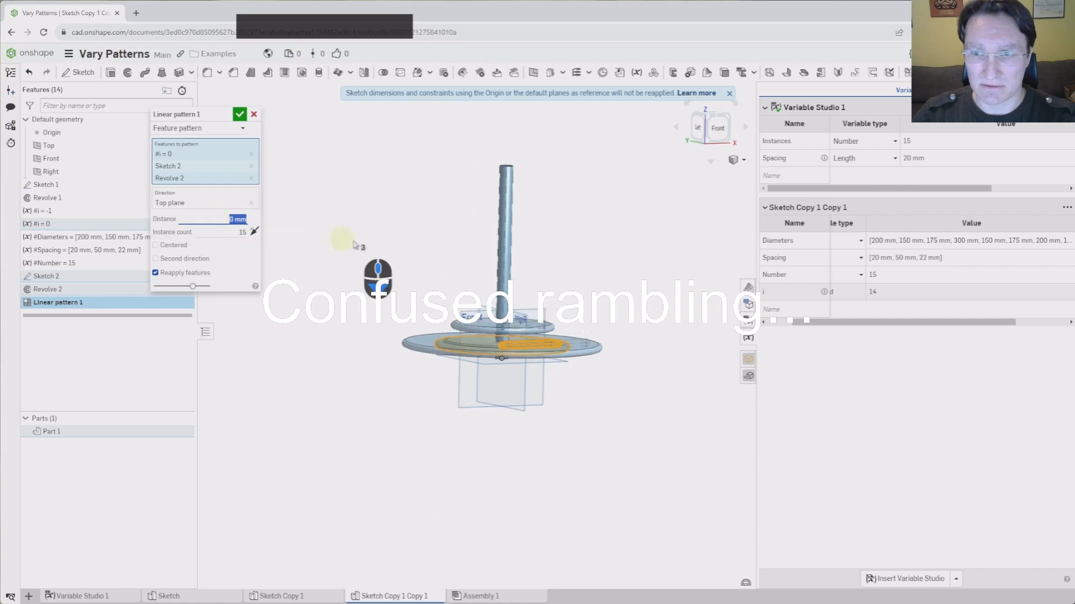
Start editing the Spacing list value and widen the variable table panel
click(251, 178)
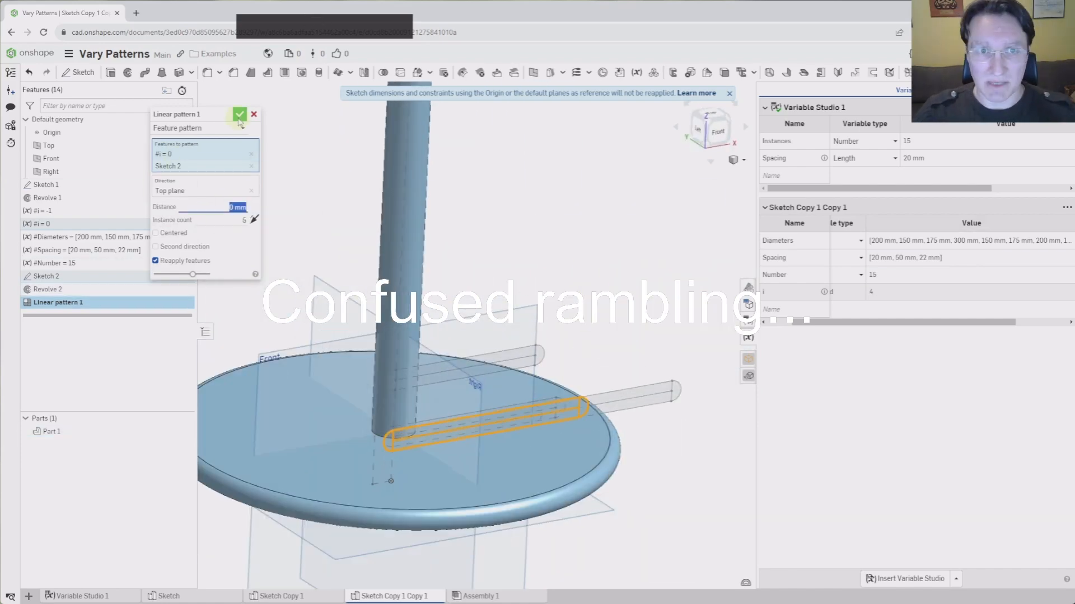
click(239, 114)
click(947, 257)
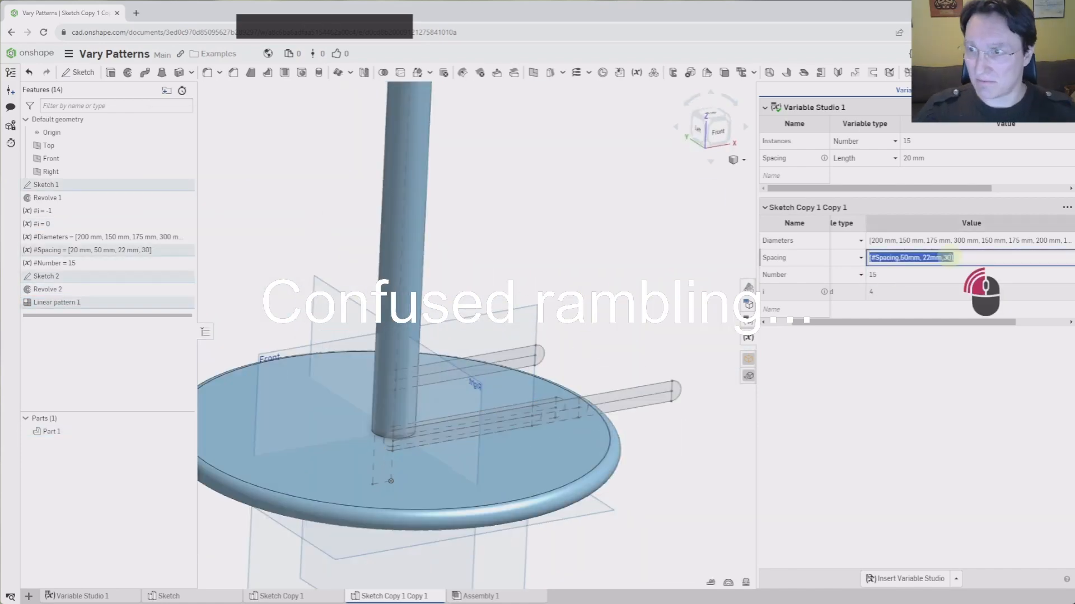
key(Left)
key(Left)
key(Left)
key(ctrl+shift+Right)
key(Return)
drag(757, 393, 476, 393)
drag(108, 315, 108, 257)
Add a new variable named 'spaces' to the feature list
click(637, 72)
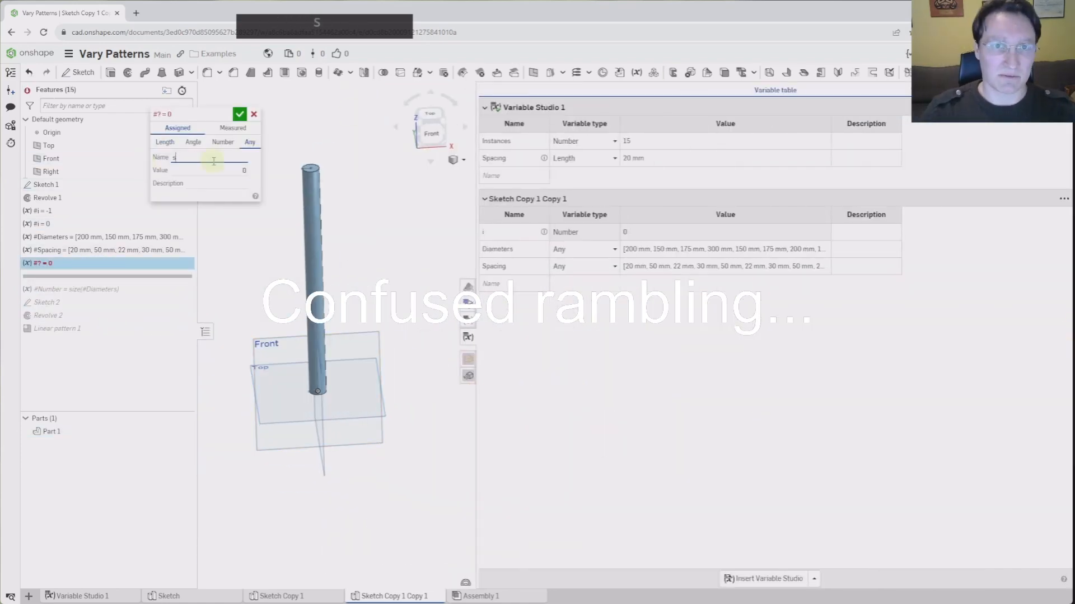
text(spaces)
click(239, 115)
click(724, 266)
key(Delete)
key(Delete)
key(Return)
Enter the Spacing list entries 50 mm, 70 mm, 130 mm and 50mm
click(436, 132)
click(633, 248)
text(20,)
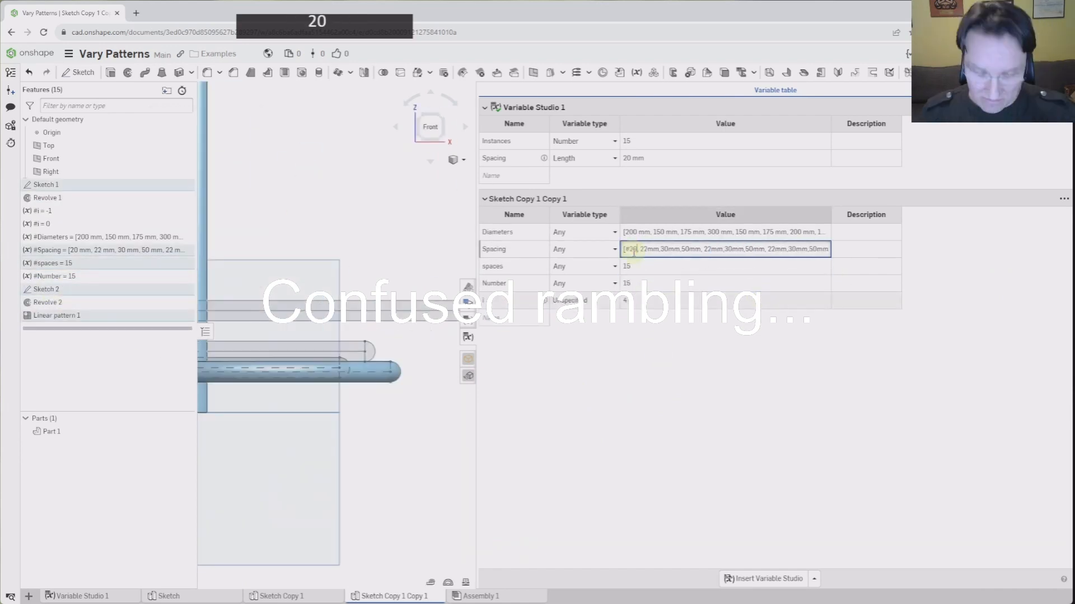
key(Return)
click(698, 232)
key(BackSpace)
click(683, 251)
text(50 mm, 70 mm, 1)
key(Return)
scroll(230, 305, up, 3)
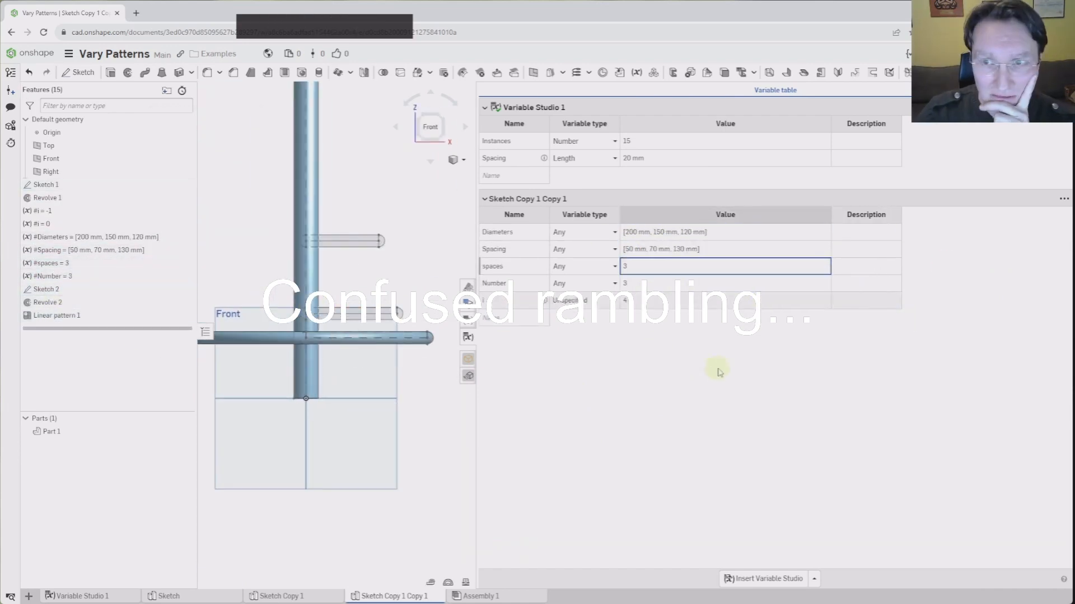
key(Return)
click(689, 249)
text(,50mm)
key(Return)
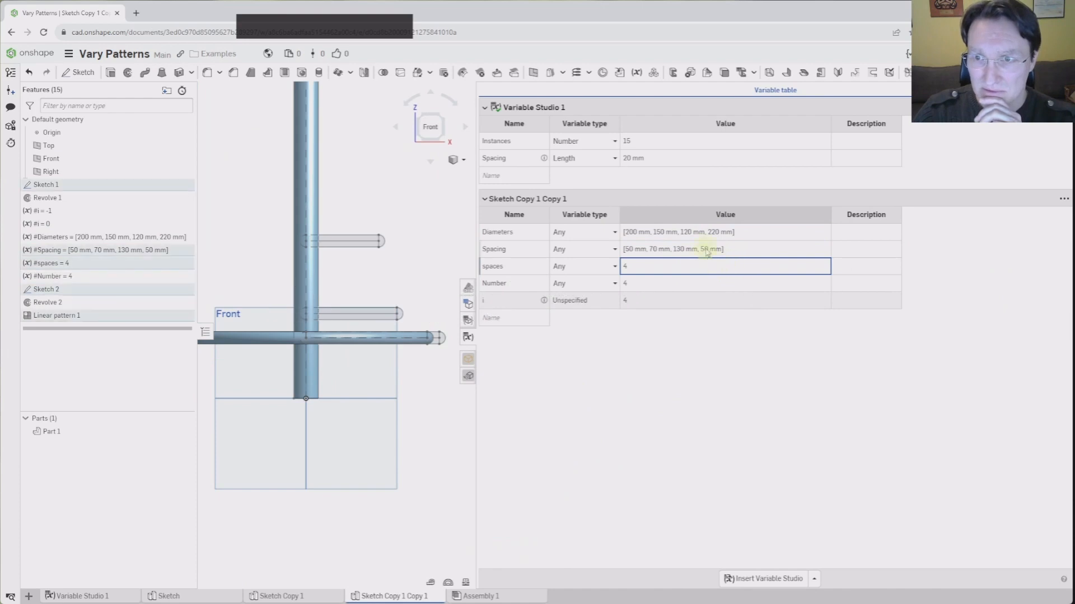
Change the last Spacing entry from 50mm to 100mm
click(707, 249)
triple_click(707, 250)
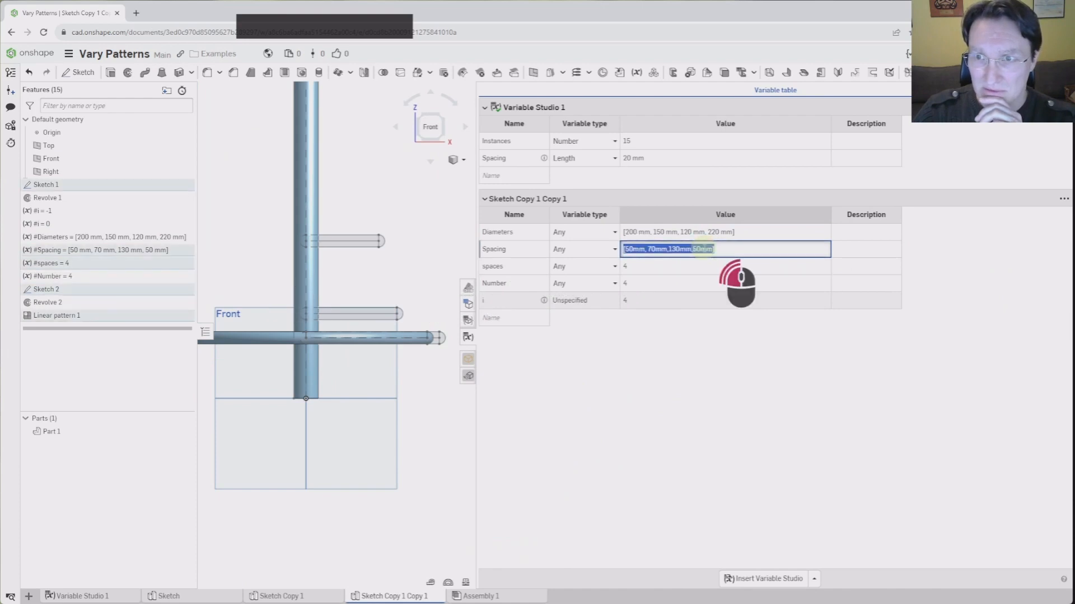
click(695, 249)
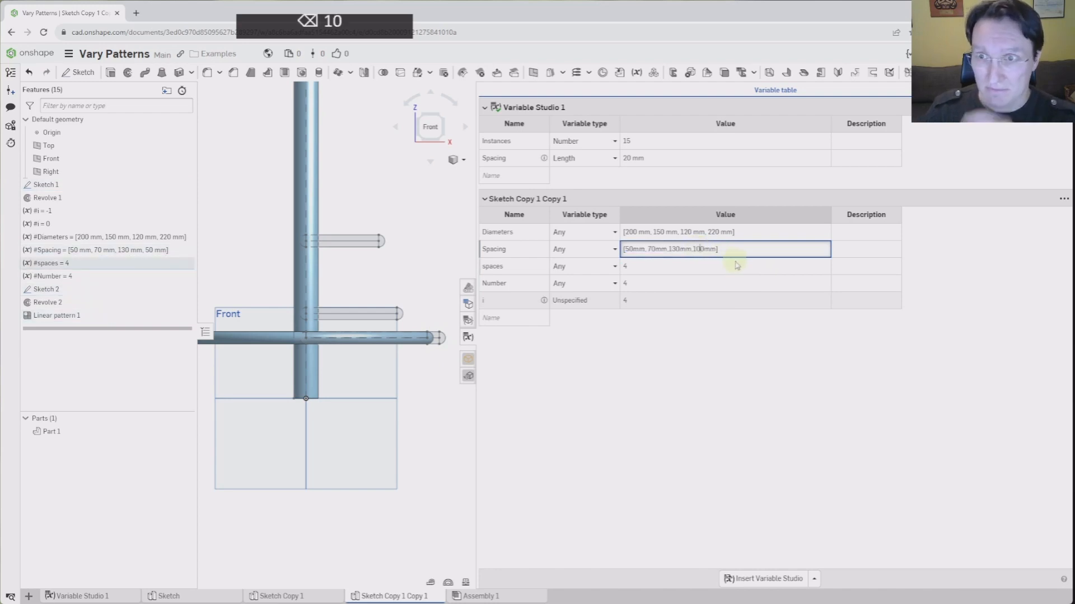
text(10)
key(Return)
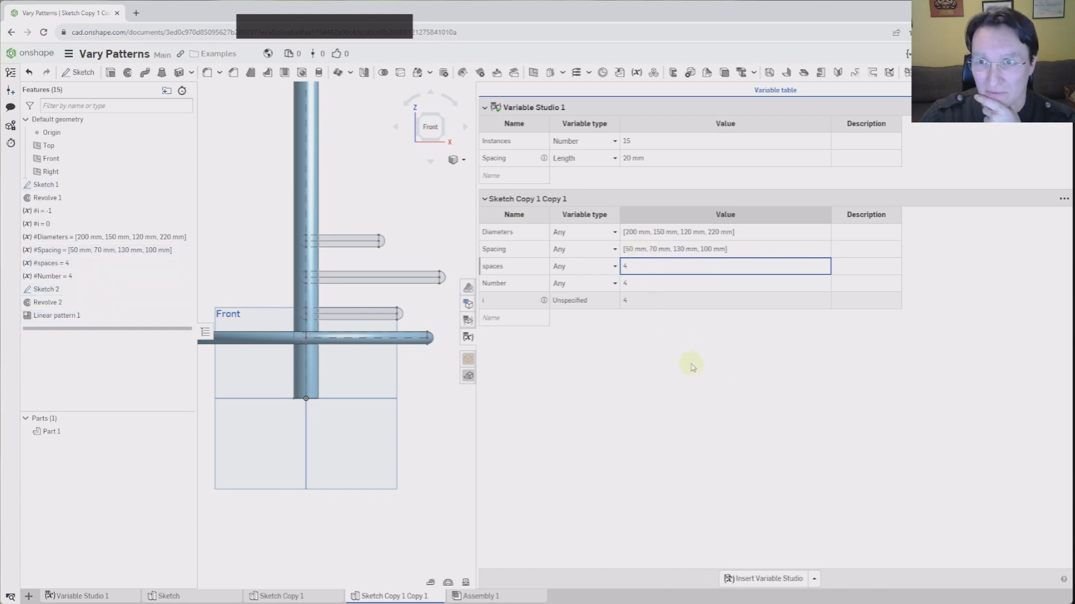
Edit the Spacing entries, changing 50mm to 20mm and 100mm to 200mm
double_click(632, 251)
click(626, 250)
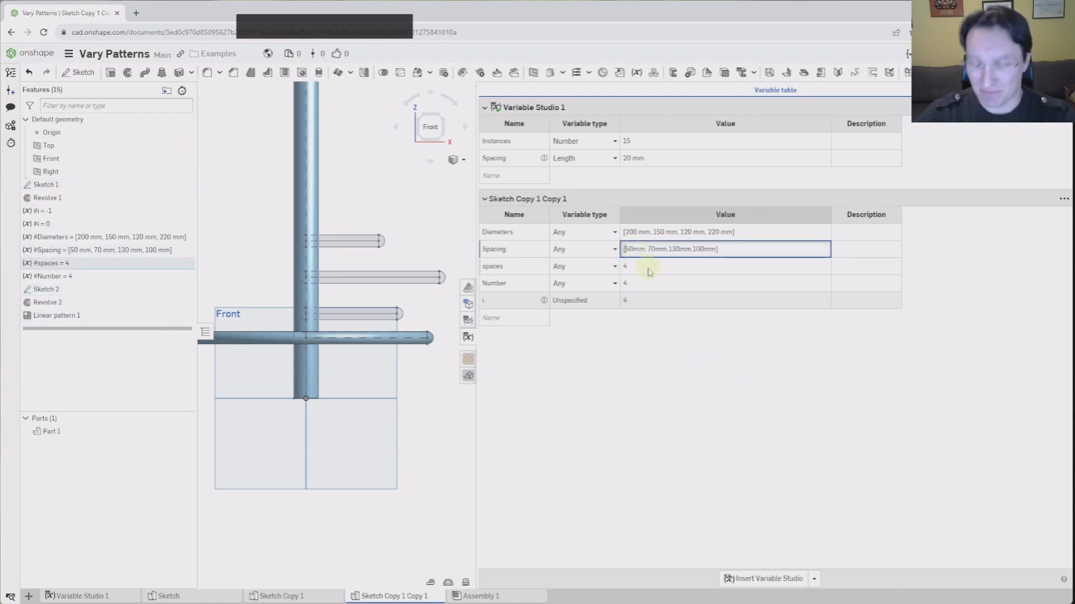
key(Delete)
text(2)
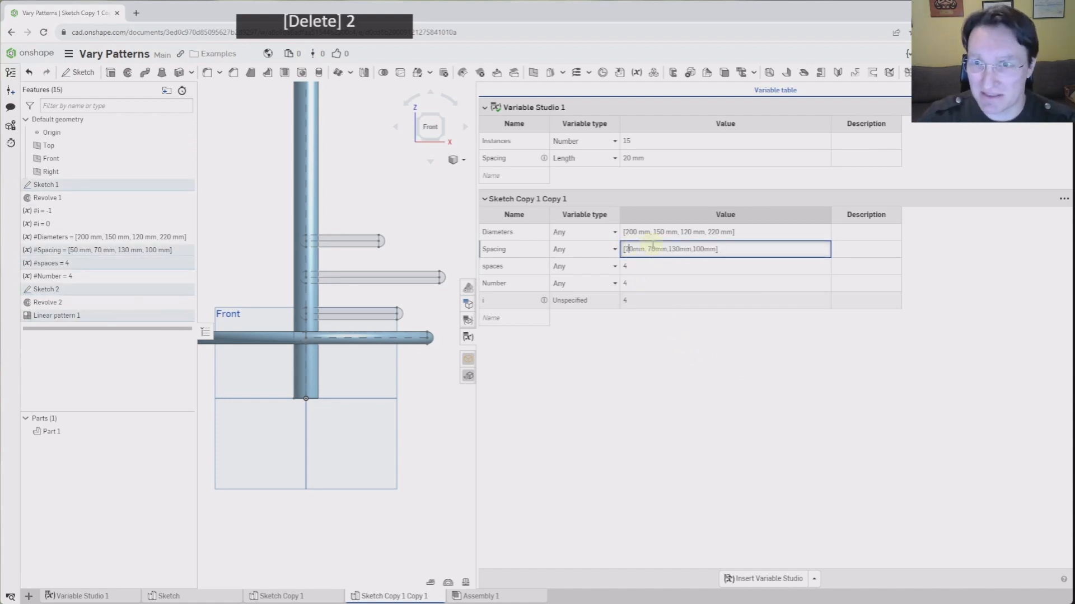
click(695, 249)
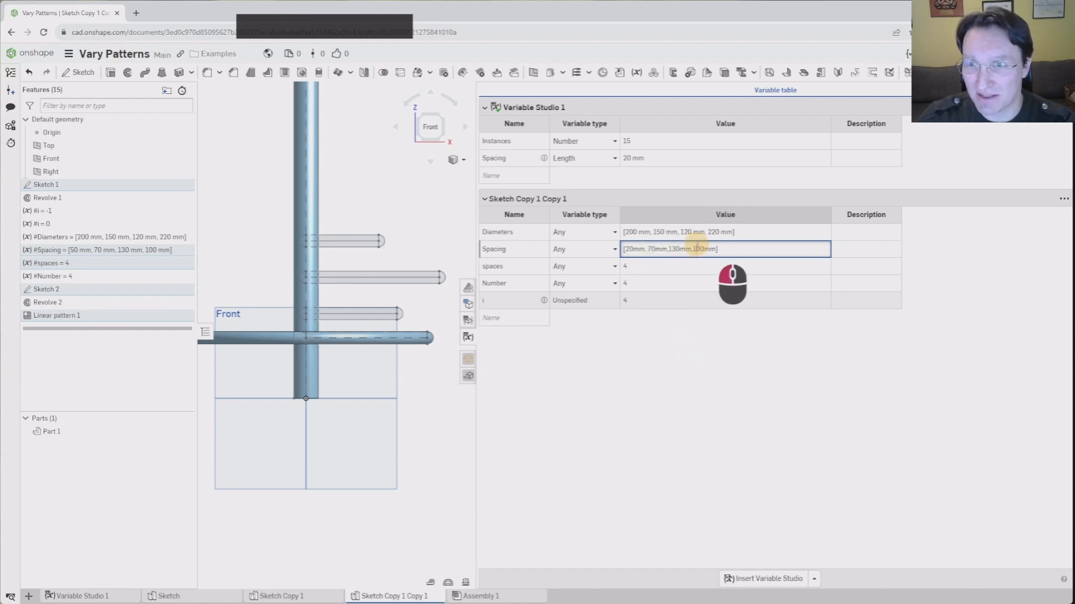
key(BackSpace)
text(20)
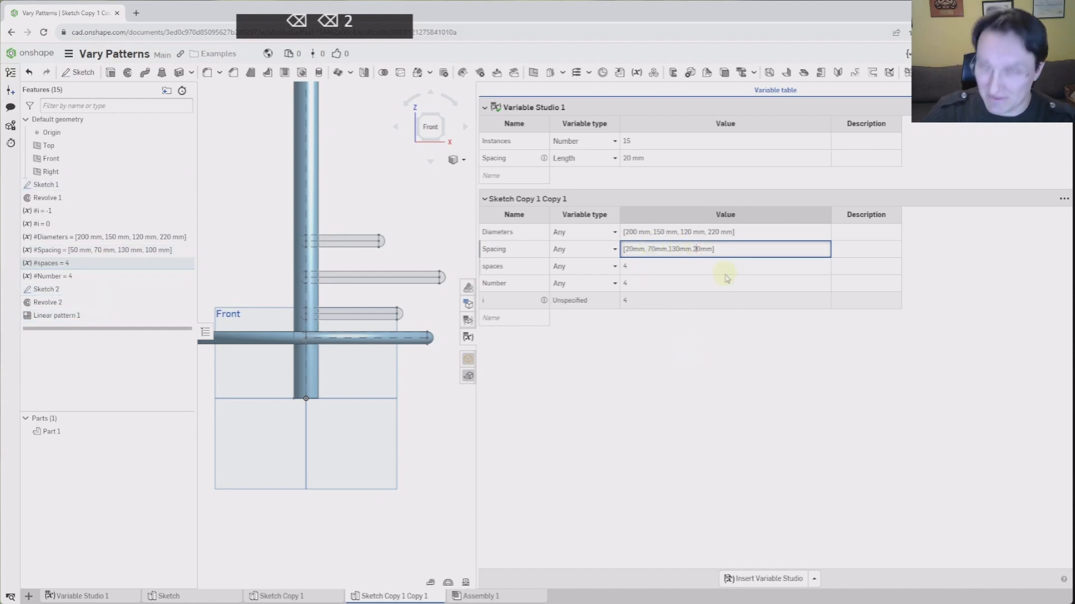
key(Return)
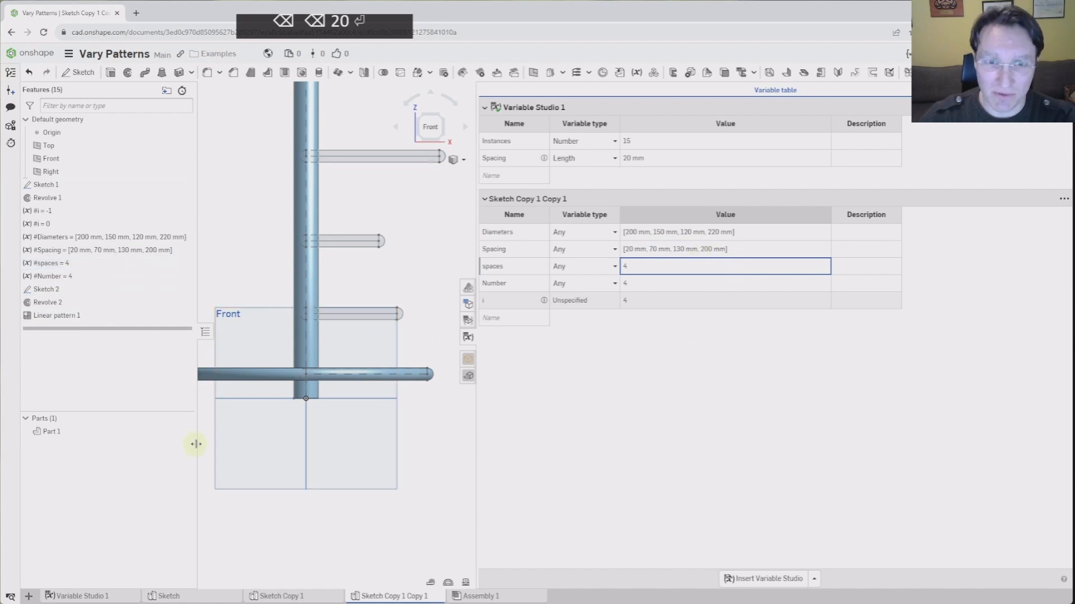
scroll(348, 381, down, 3)
double_click(79, 316)
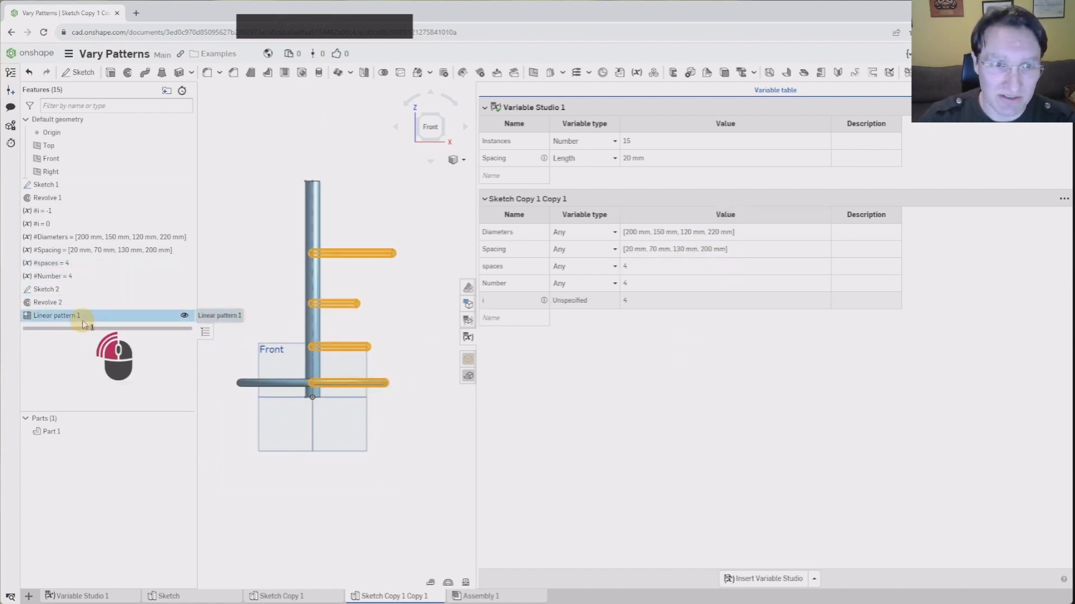
Add Revolve 2 to Linear pattern 1's patterned features and confirm
click(51, 302)
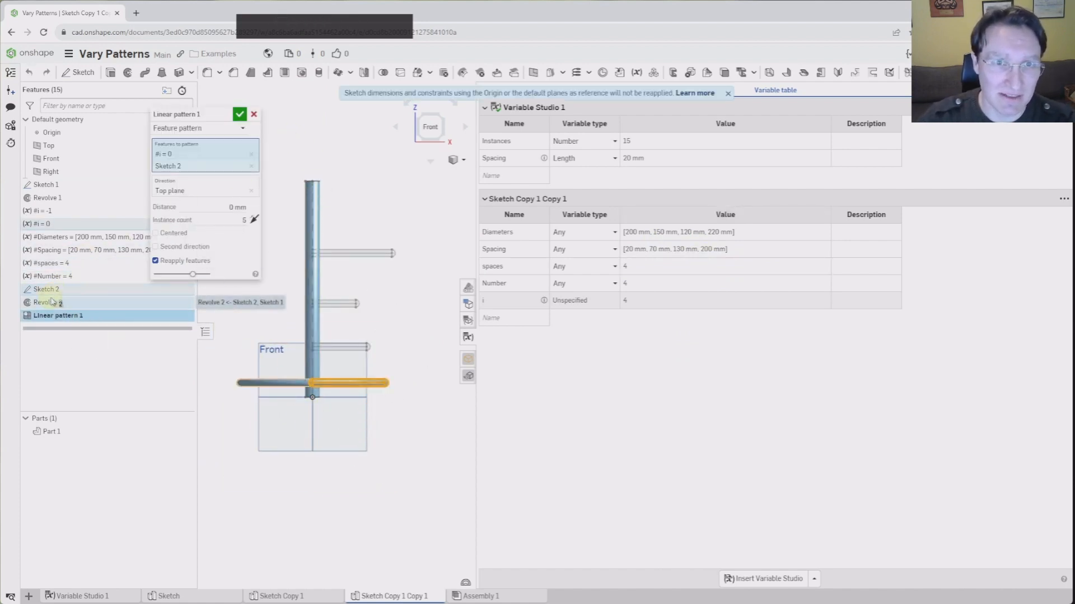
click(240, 114)
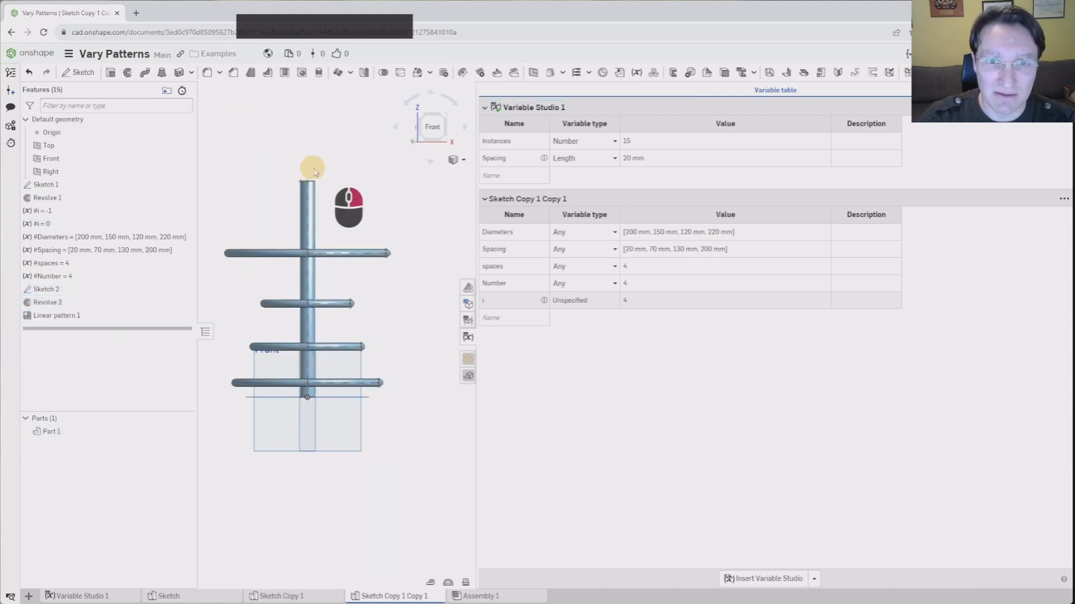
right_drag(312, 168, 356, 163)
scroll(353, 370, down, 3)
scroll(353, 367, down, 2)
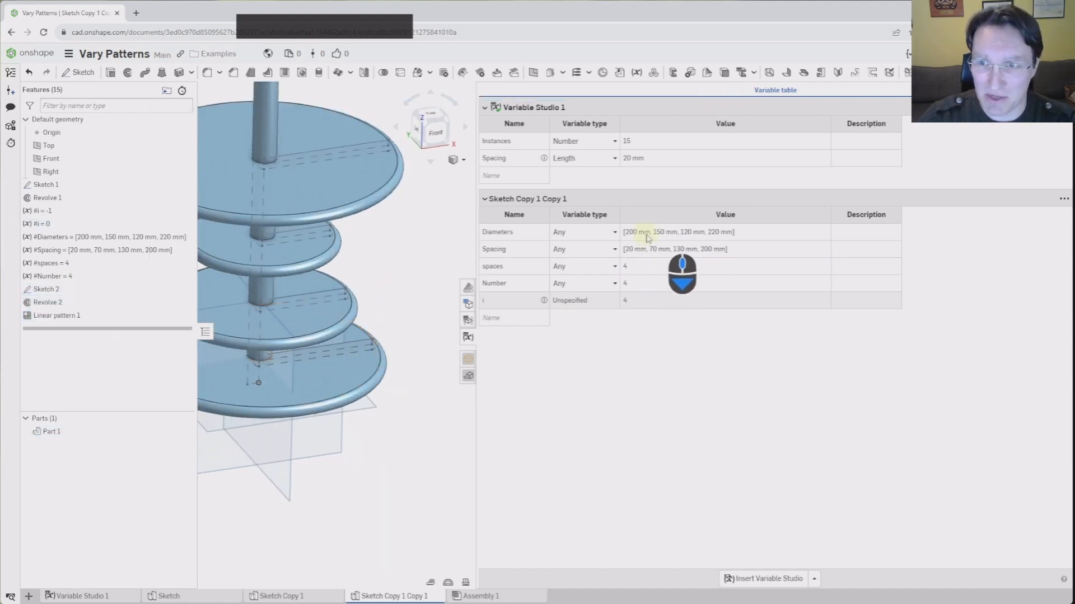
Pan and orbit around the four stacked discs, then return to the front view
middle_drag(344, 393, 394, 390)
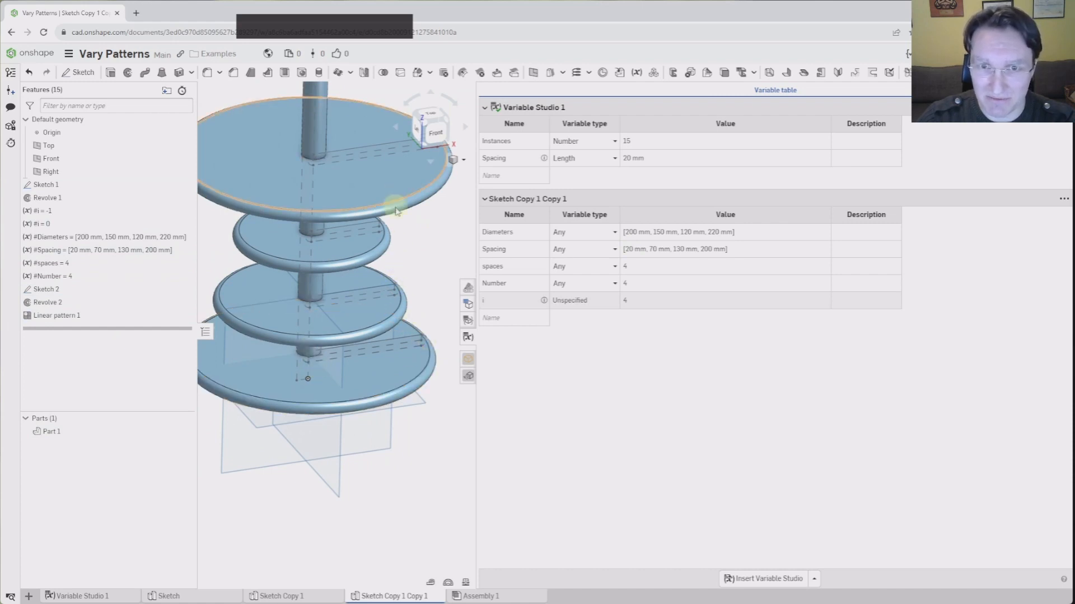
right_drag(438, 343, 400, 294)
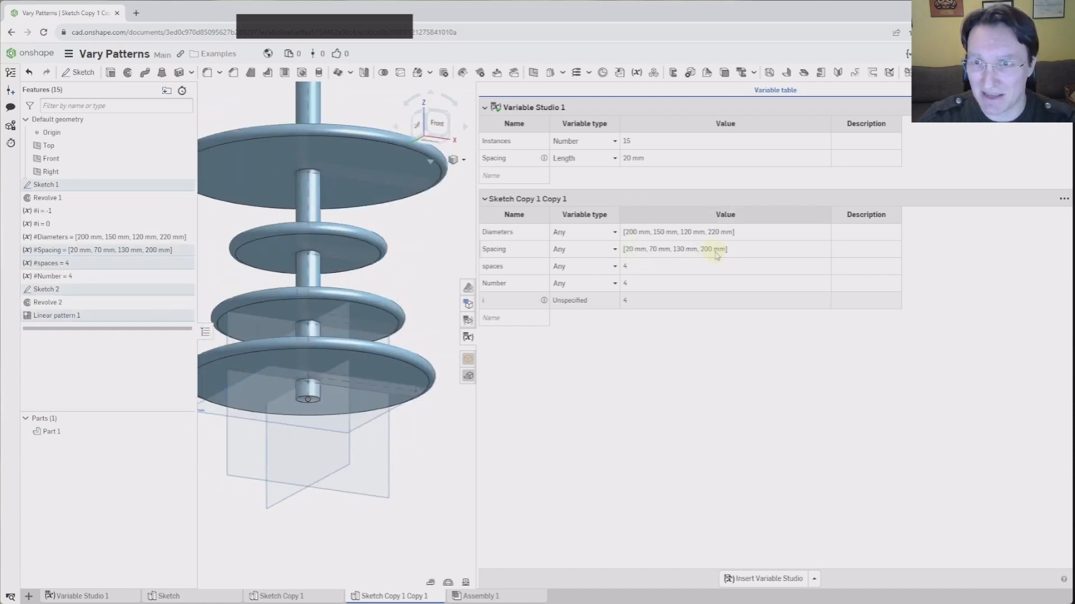
scroll(354, 251, up, 3)
middle_drag(356, 250, 379, 293)
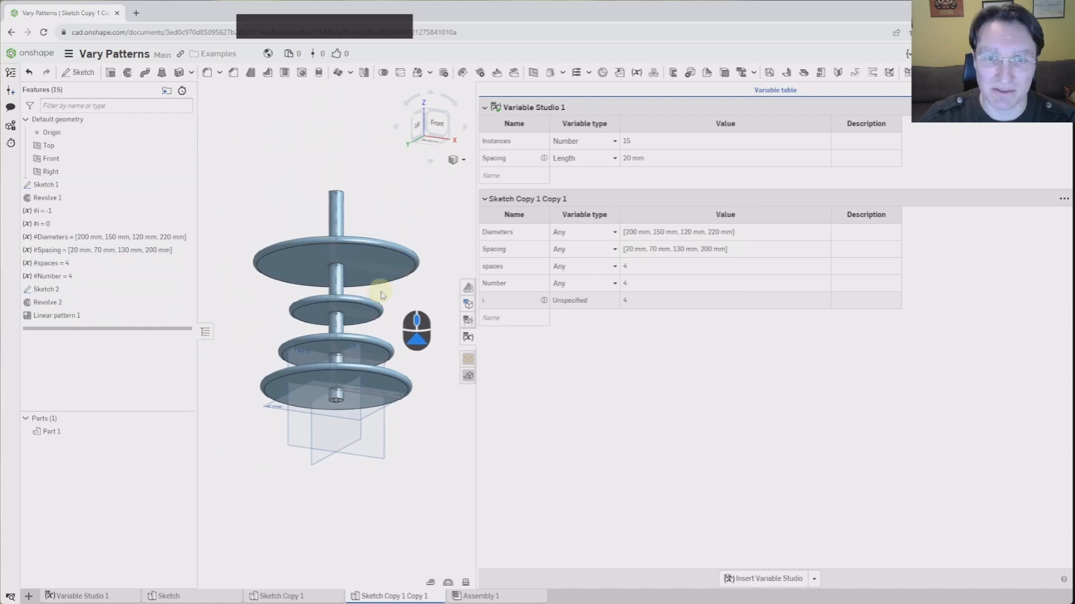
right_drag(379, 293, 369, 320)
middle_drag(369, 320, 359, 313)
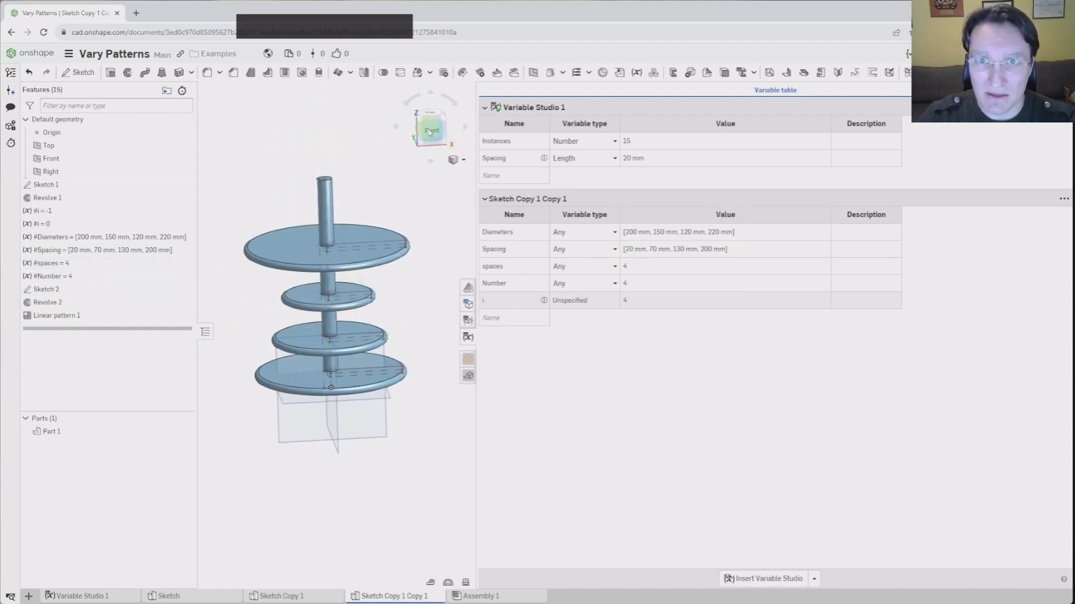
click(430, 132)
scroll(307, 313, up, 1)
scroll(403, 441, up, 2)
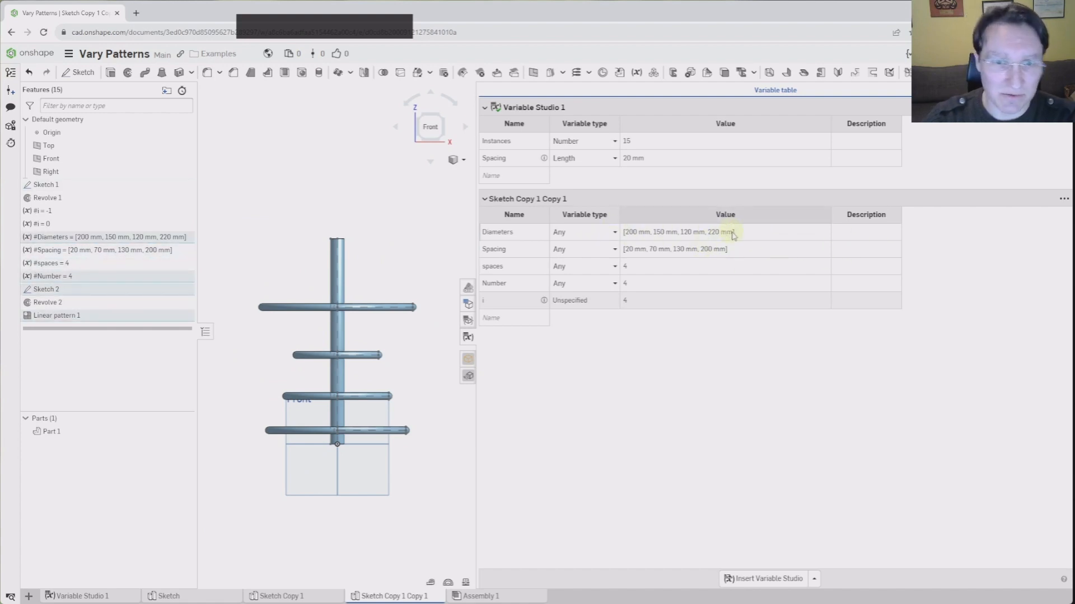
Re-edit Linear pattern 1's instance count, confirm, and inspect the four stacked discs
double_click(47, 317)
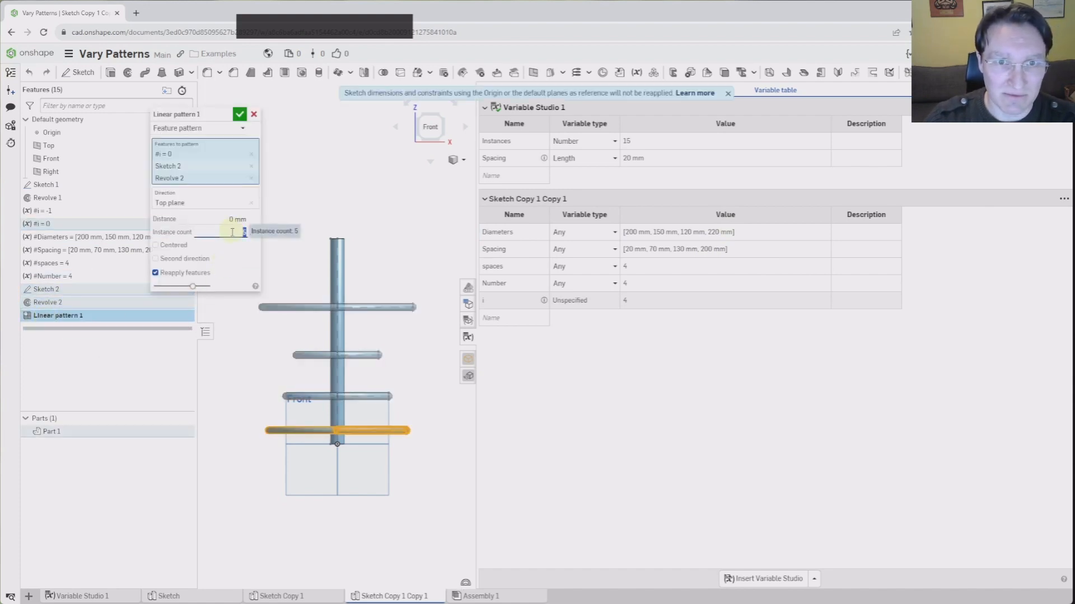
scroll(233, 232, up, 1)
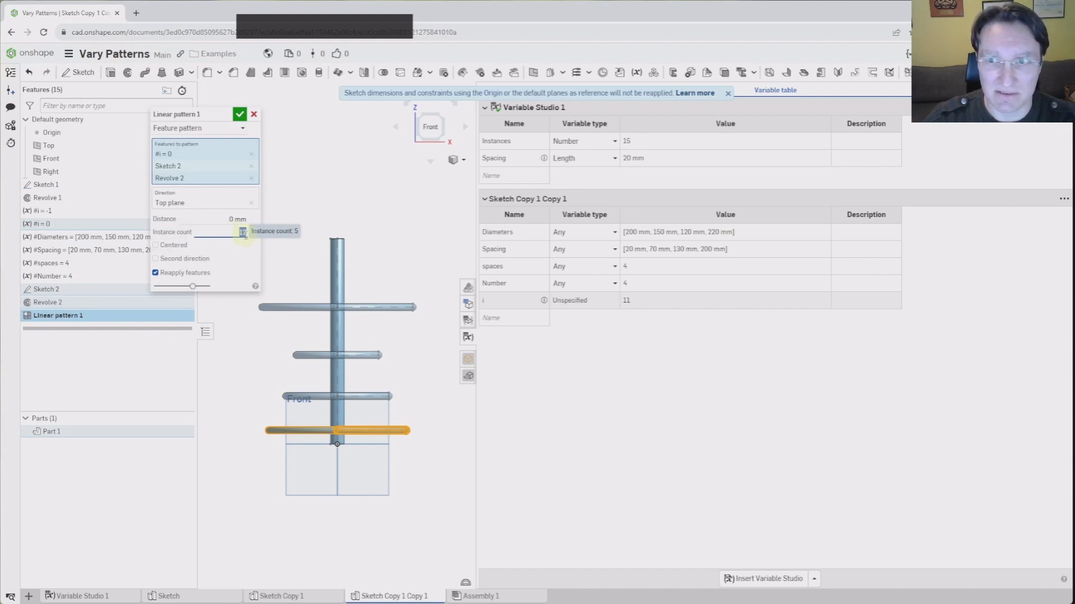
click(240, 114)
scroll(435, 463, up, 3)
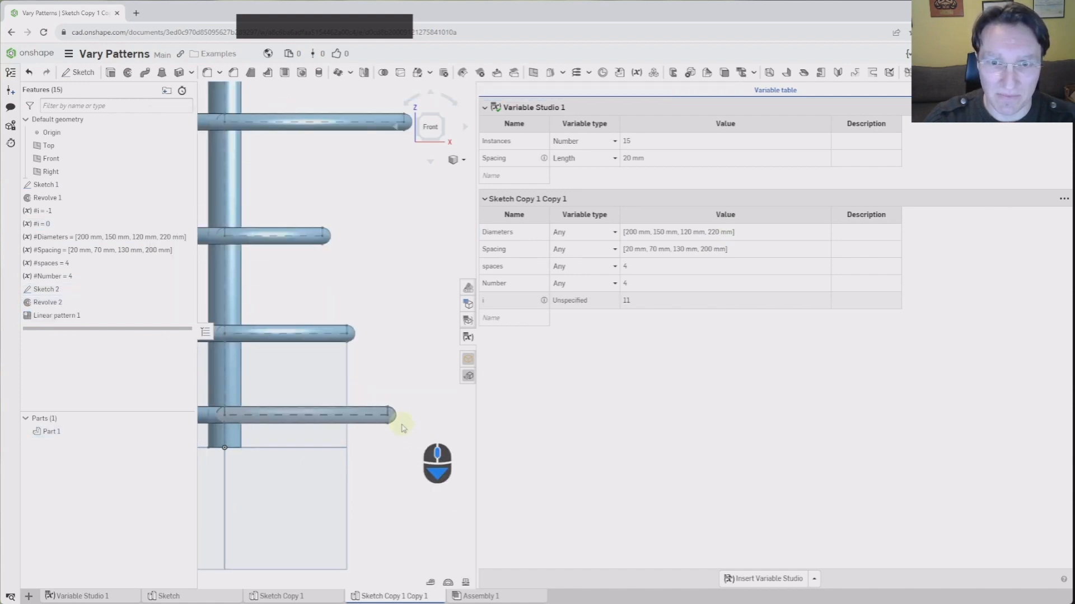
scroll(243, 409, up, 3)
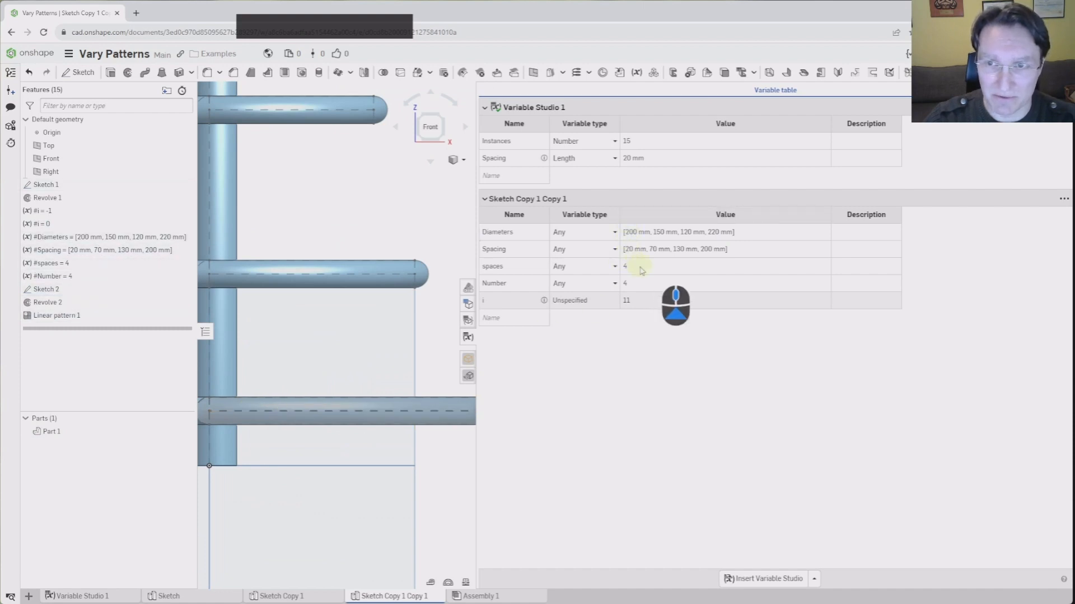
scroll(403, 350, down, 3)
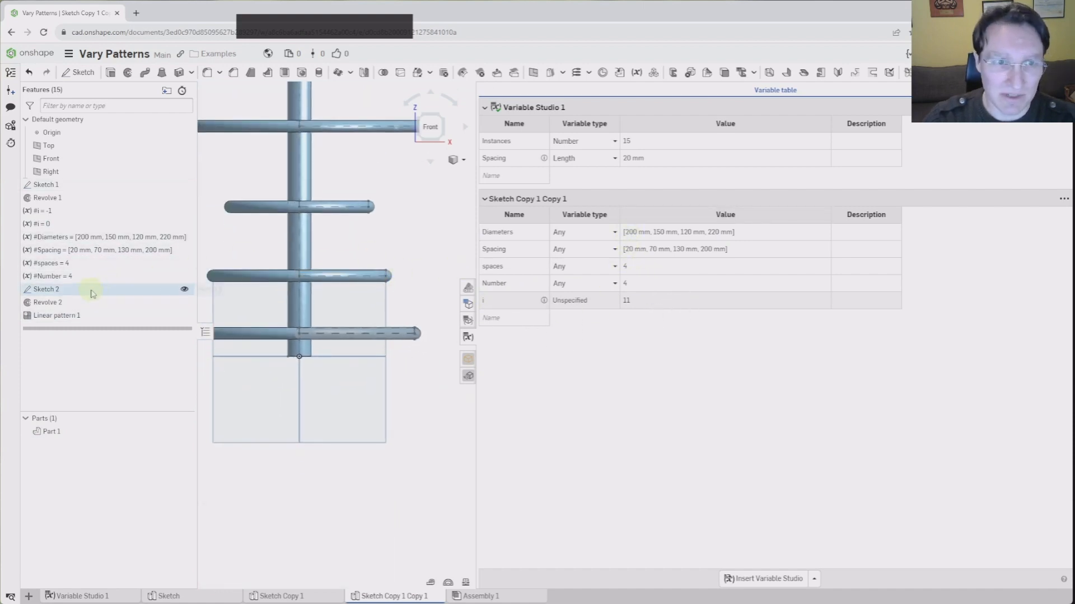
right_drag(436, 352, 386, 347)
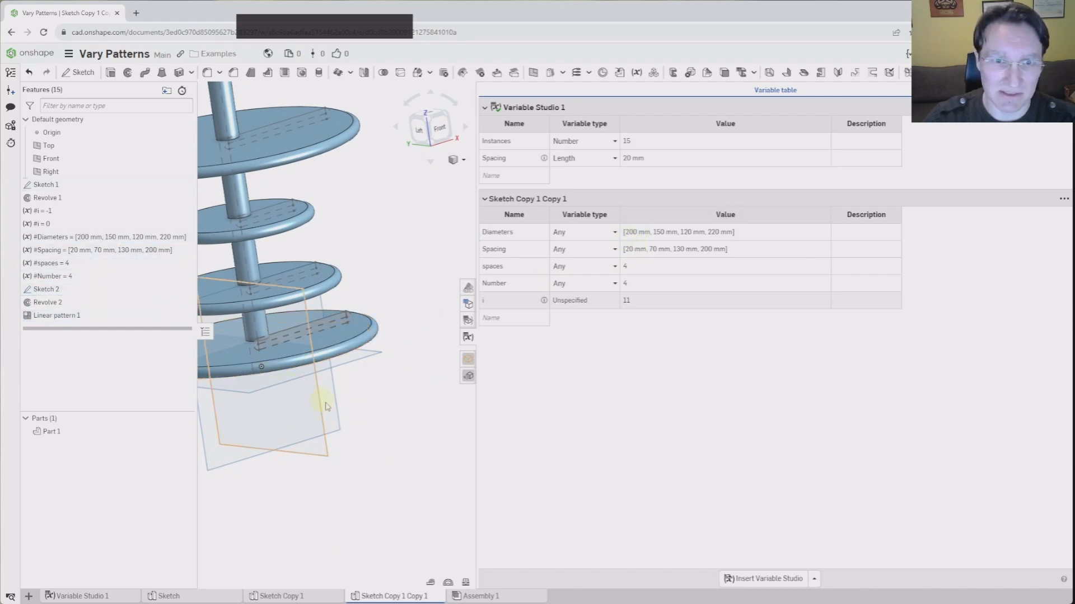
Inspect the five-disc stand edge-on, then return to the Sketch Copy 1 part studio
right_drag(348, 381, 373, 390)
scroll(374, 390, up, 4)
middle_drag(352, 345, 374, 307)
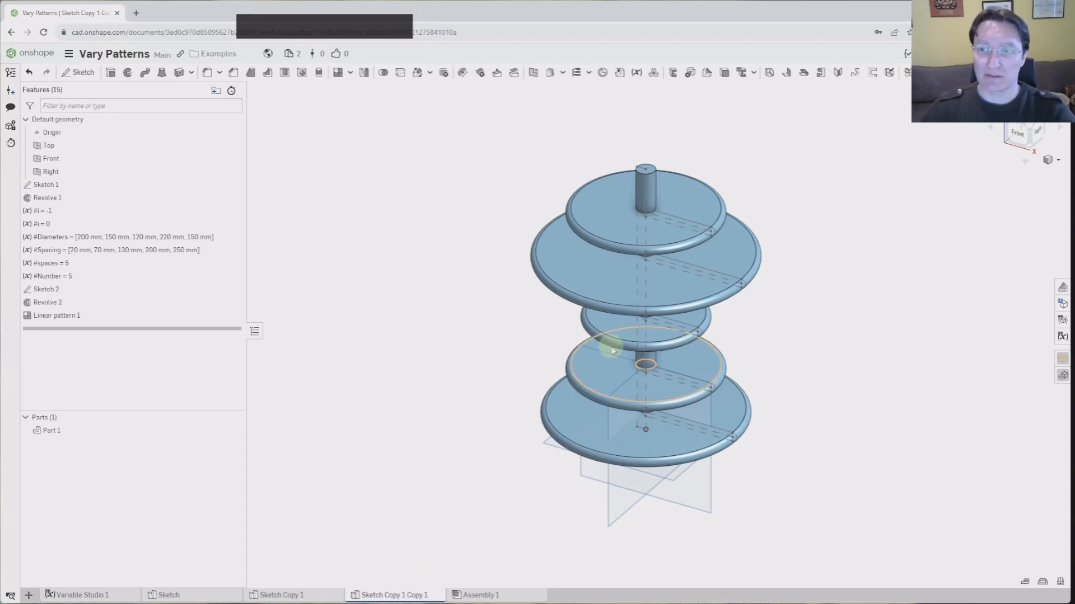
mouse_move(367, 411)
right_down()
mouse_move(379, 381)
mouse_move(383, 395)
mouse_move(362, 409)
right_up()
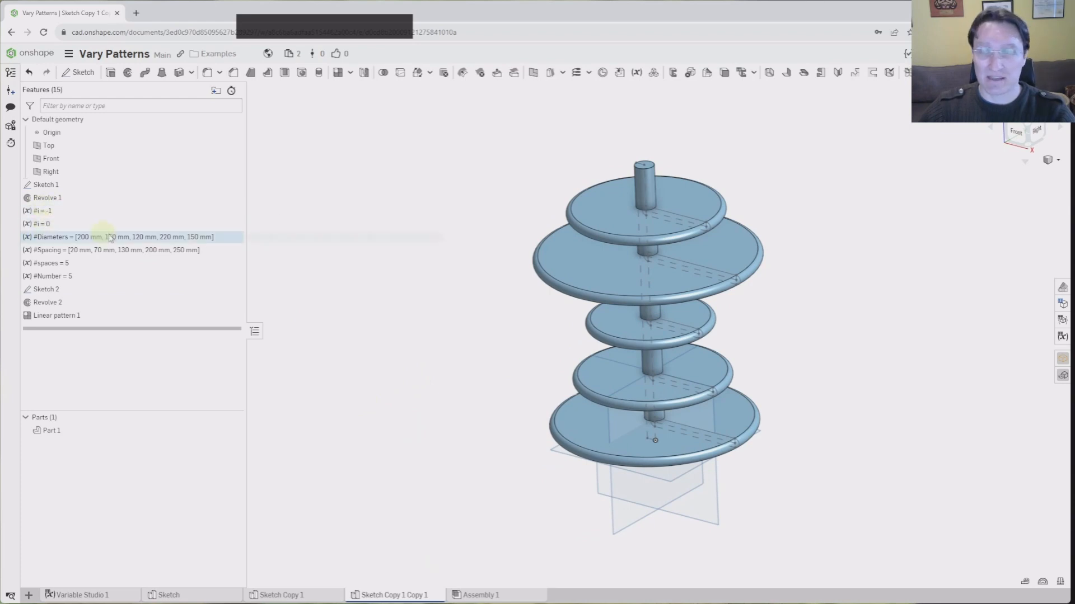
middle_drag(414, 368, 347, 379)
right_drag(377, 364, 381, 356)
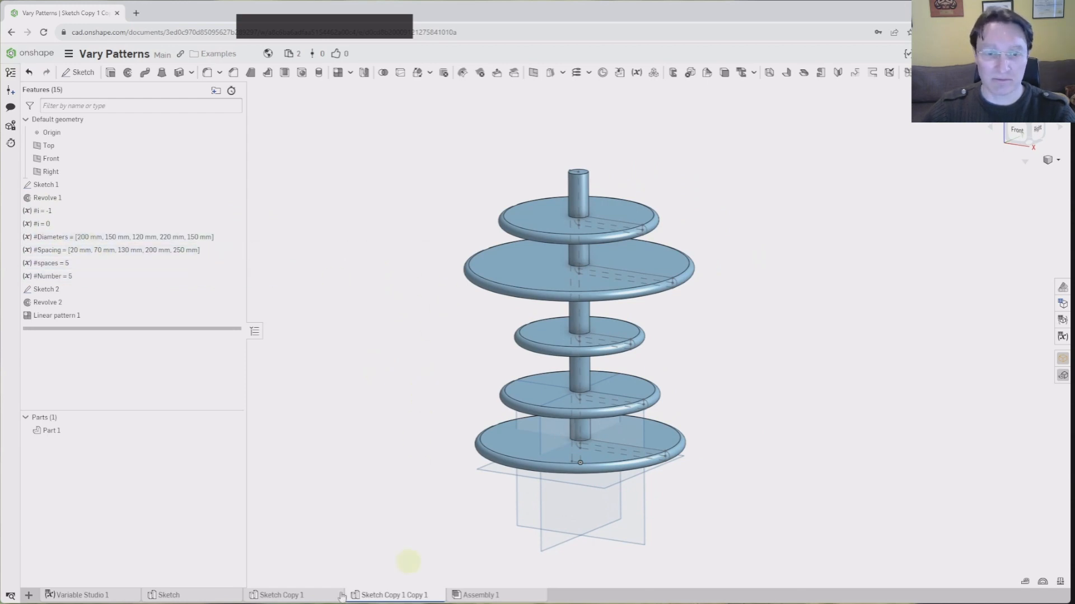
click(323, 599)
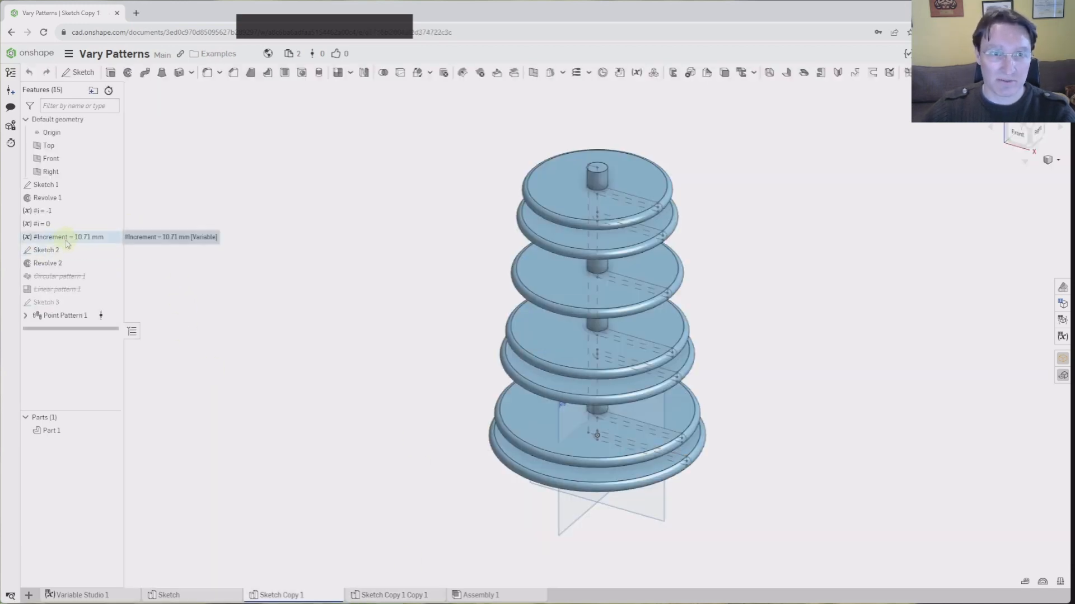
right_drag(357, 407, 345, 404)
right_drag(422, 286, 390, 282)
middle_drag(390, 281, 379, 292)
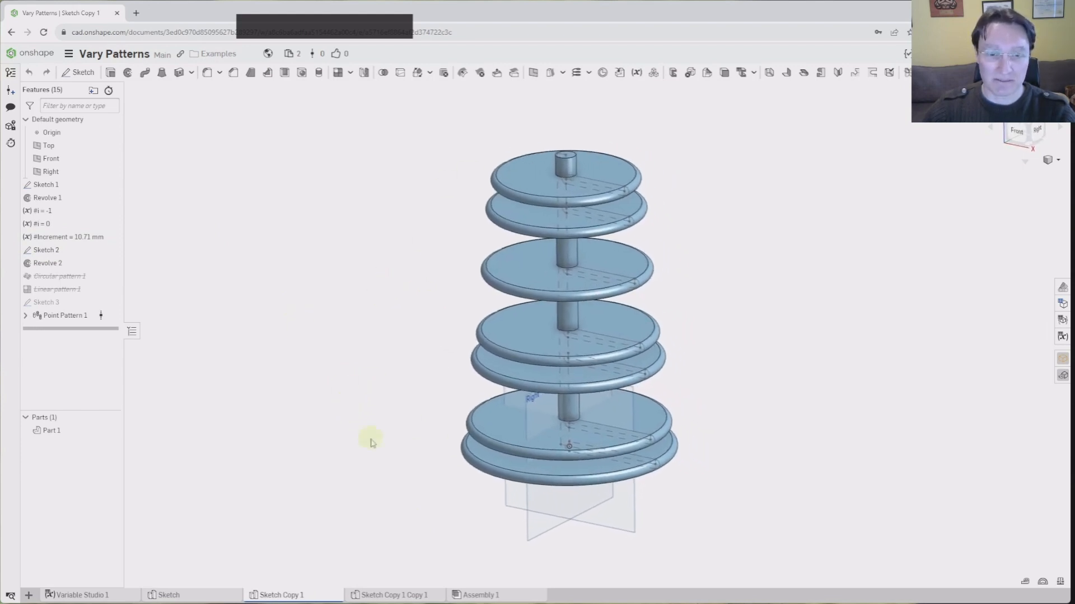
right_click(292, 596)
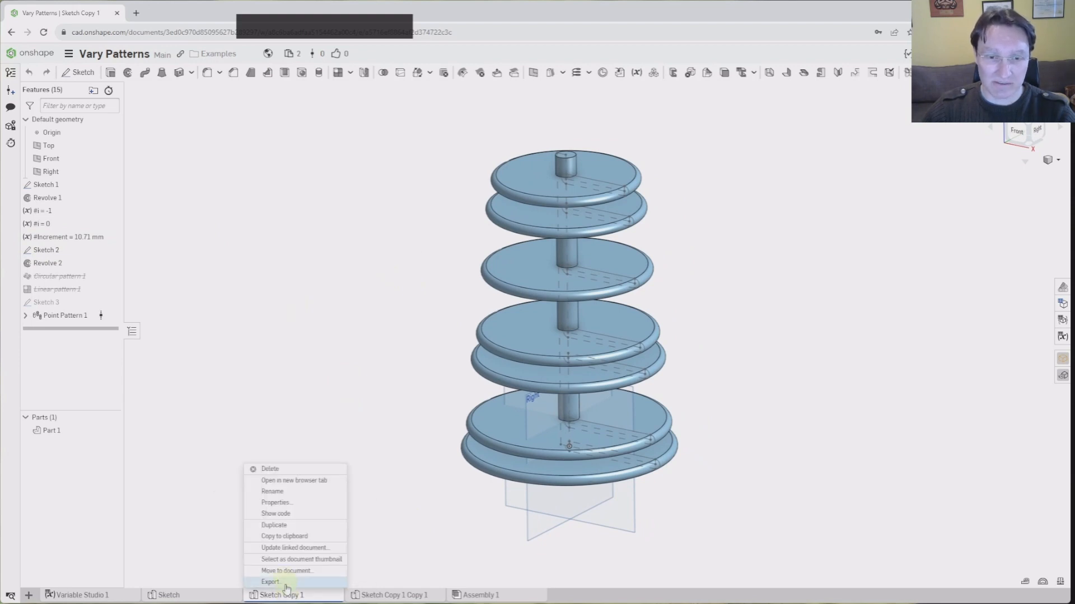
click(307, 537)
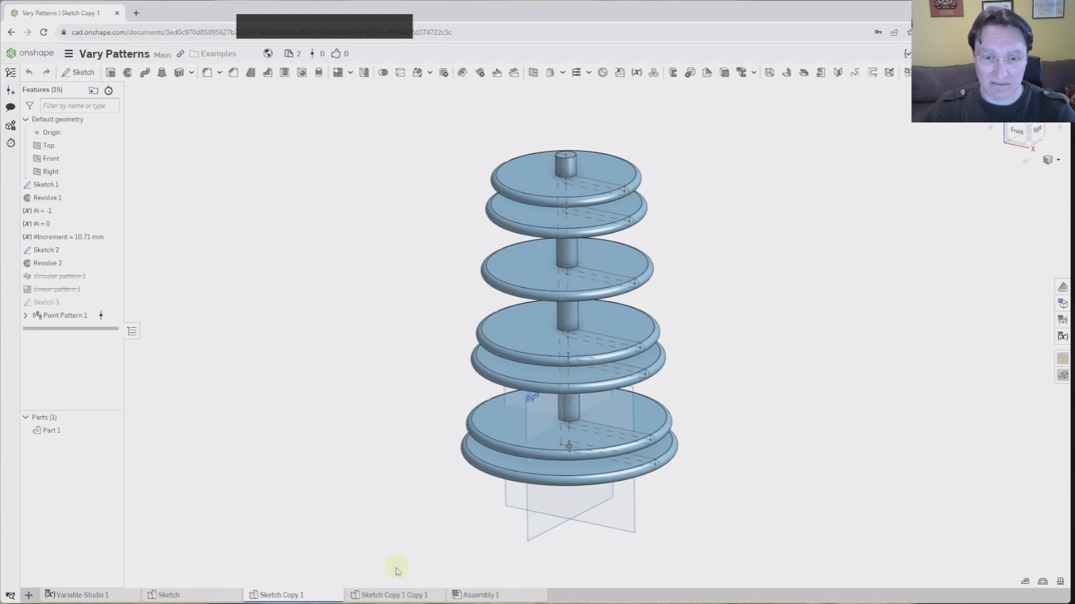
Duplicate the Sketch Copy 1 Part Studio and open the new Copy 2 studio
right_click(300, 595)
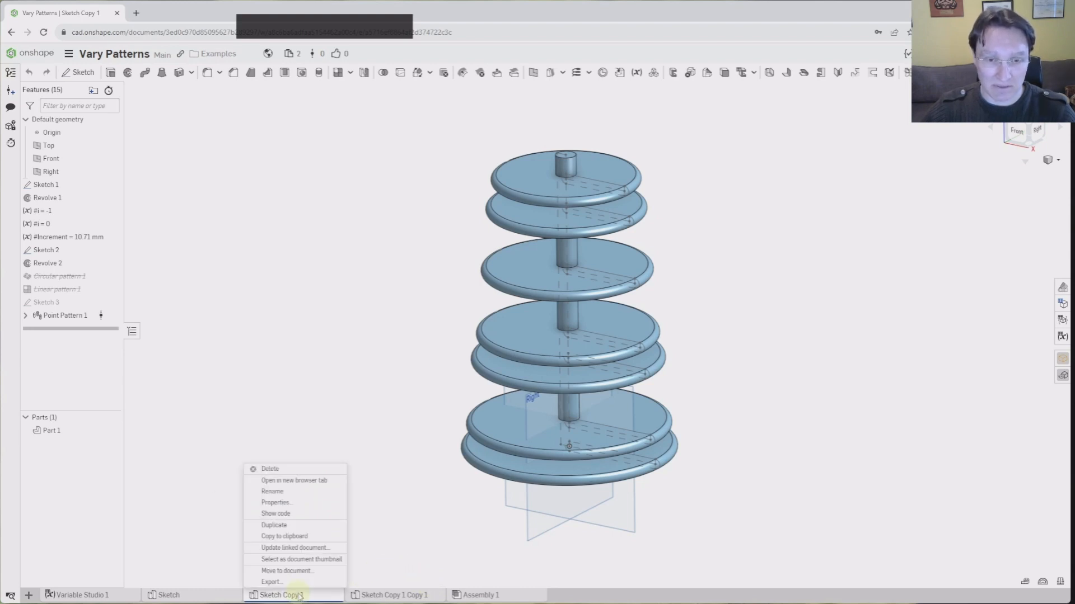
click(293, 526)
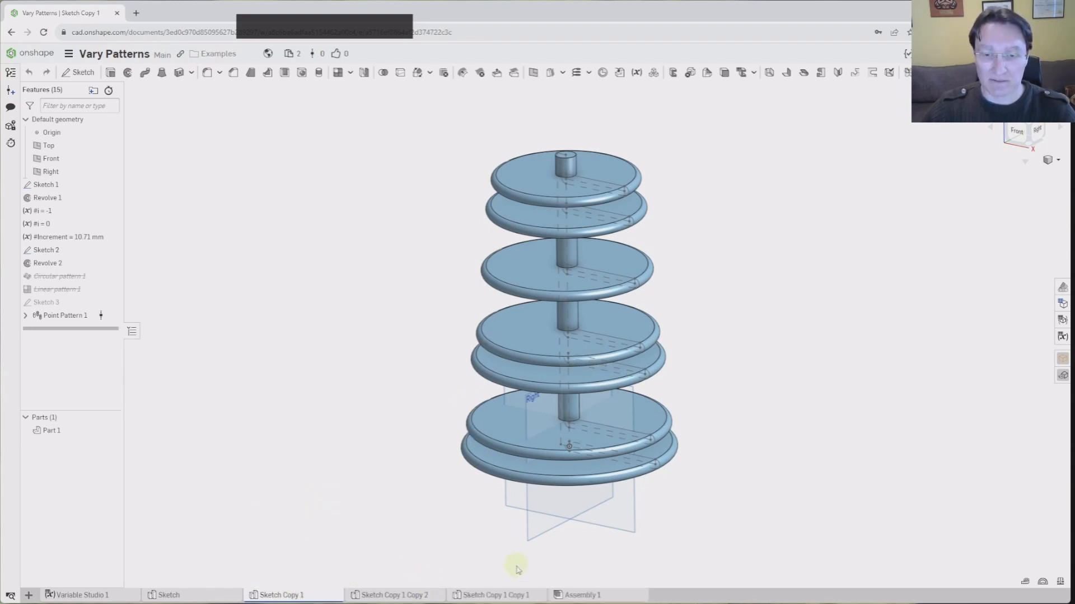
click(497, 597)
click(424, 597)
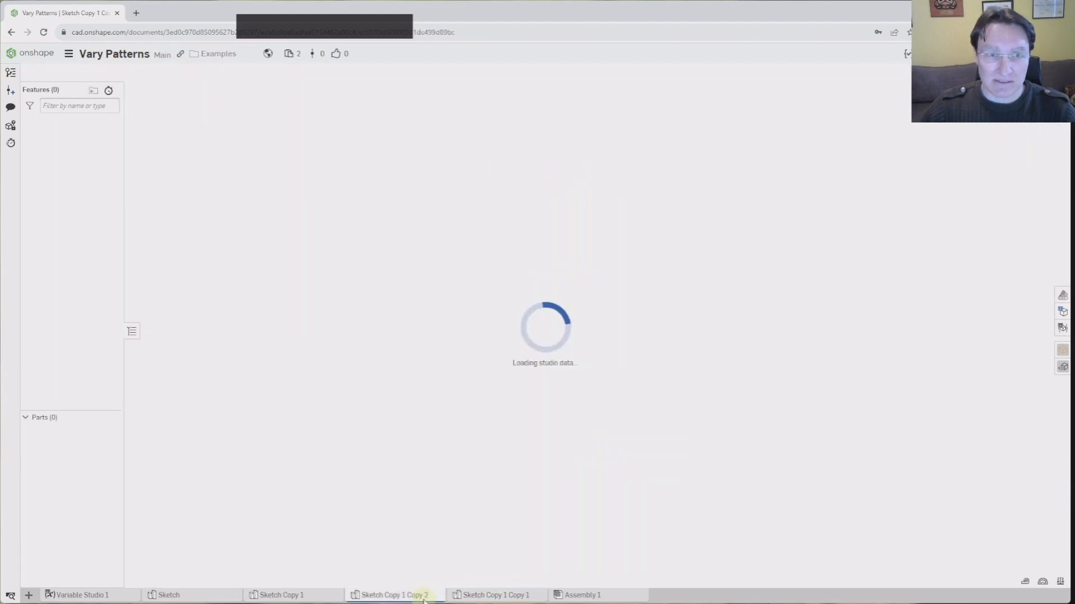
Delete the #Increment variable from the copied studio
right_drag(351, 286, 335, 283)
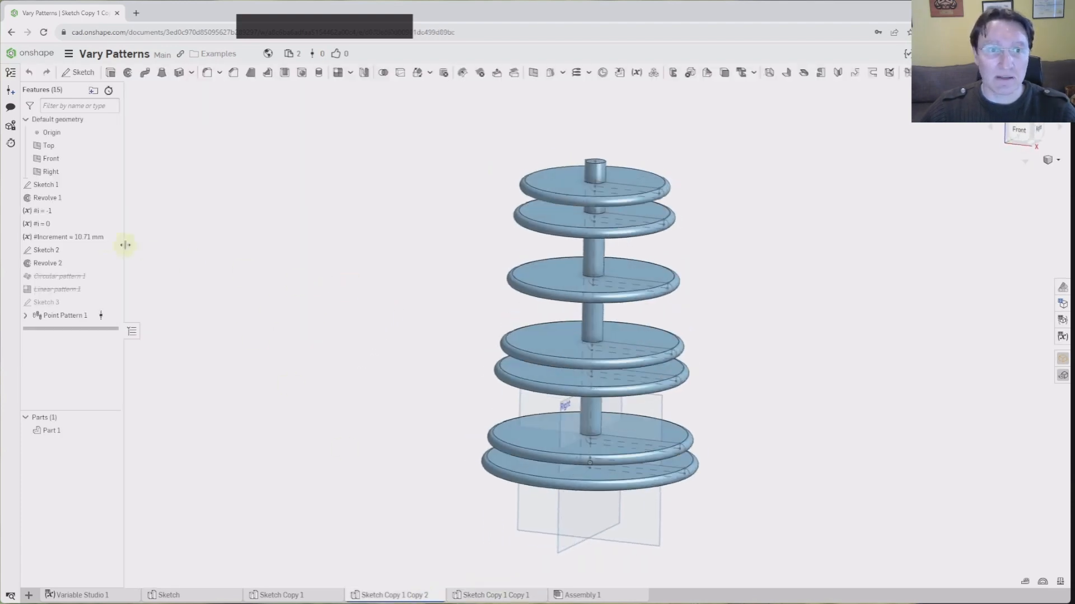
click(106, 237)
key(Delete)
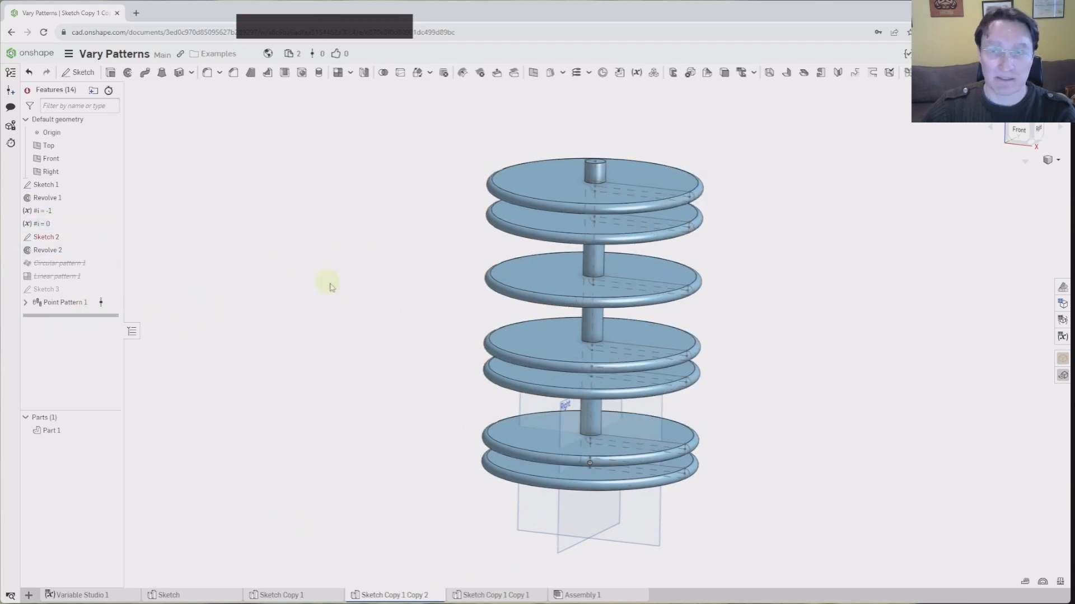
Show the front view and roll the history back to before Revolve 2
right_drag(326, 283, 801, 202)
click(1018, 143)
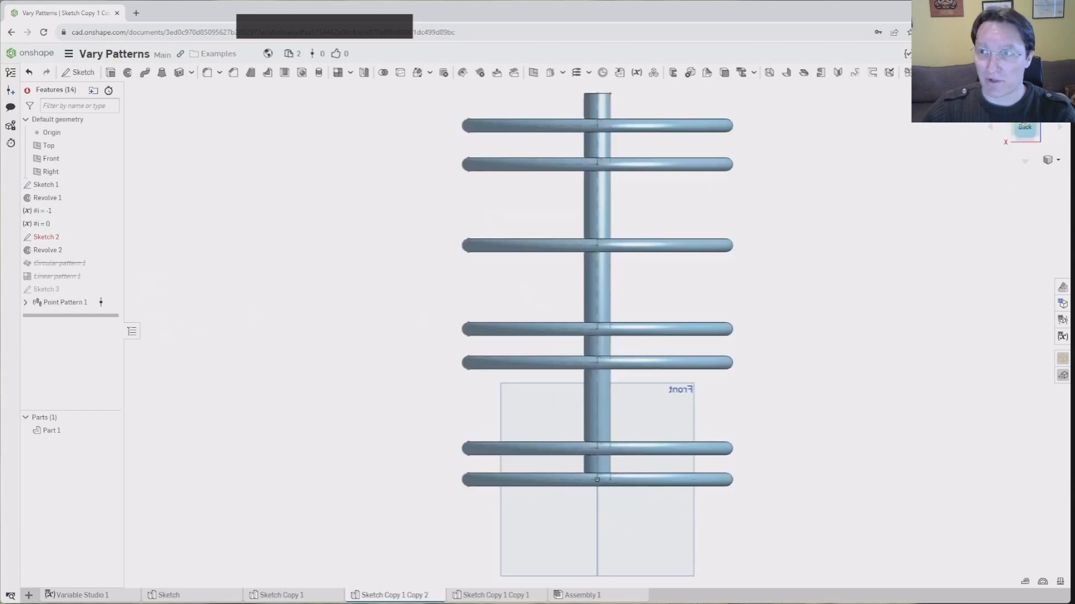
right_drag(900, 168, 537, 228)
click(1024, 132)
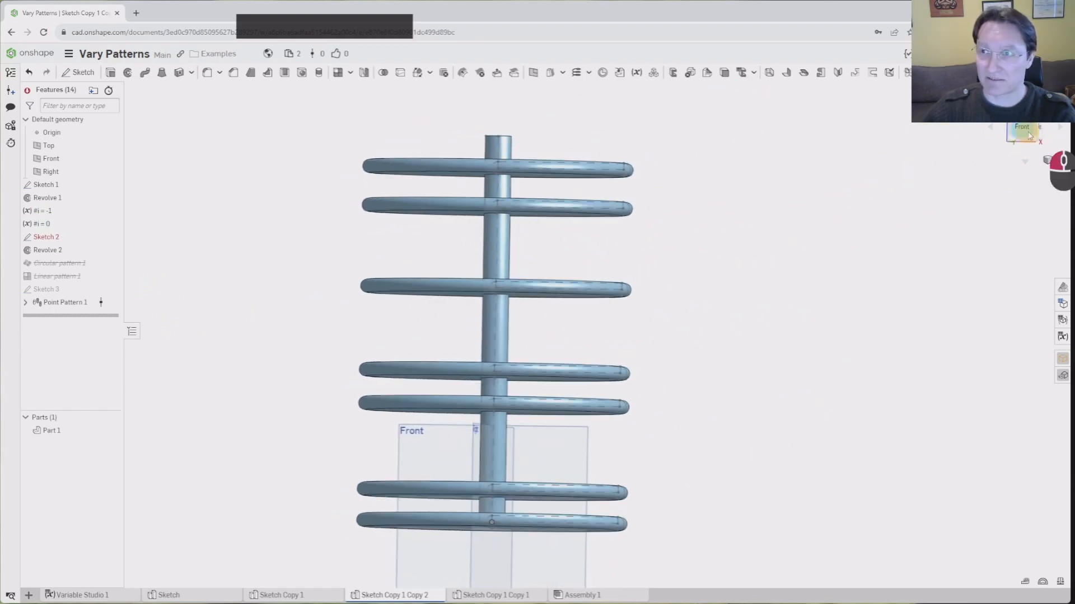
middle_drag(727, 322, 652, 347)
scroll(531, 403, up, 3)
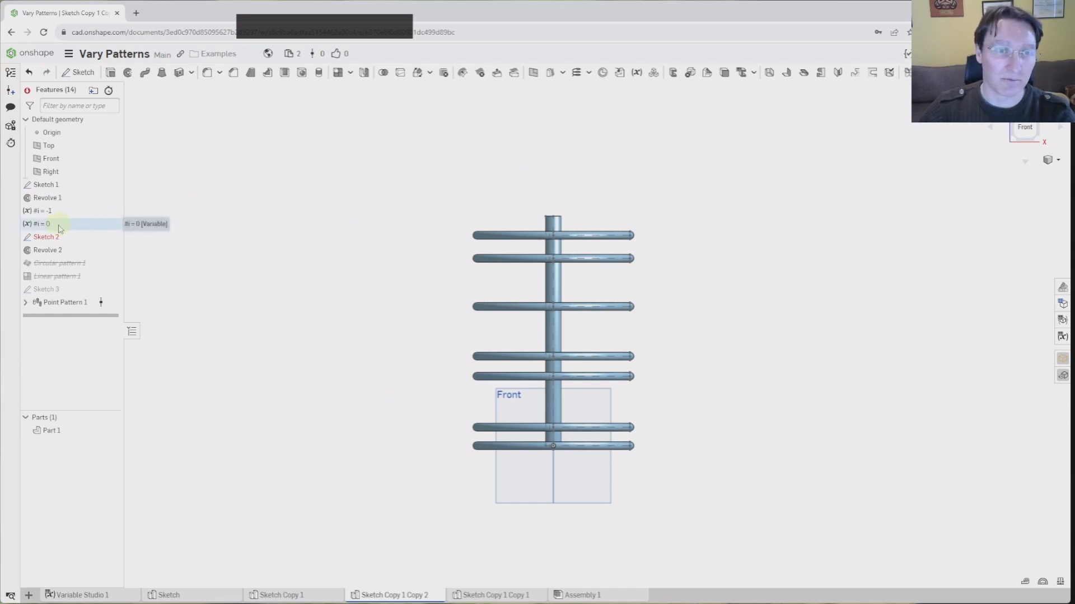
mouse_move(79, 314)
mouse_down()
mouse_move(84, 245)
mouse_move(65, 224)
mouse_move(48, 227)
mouse_up()
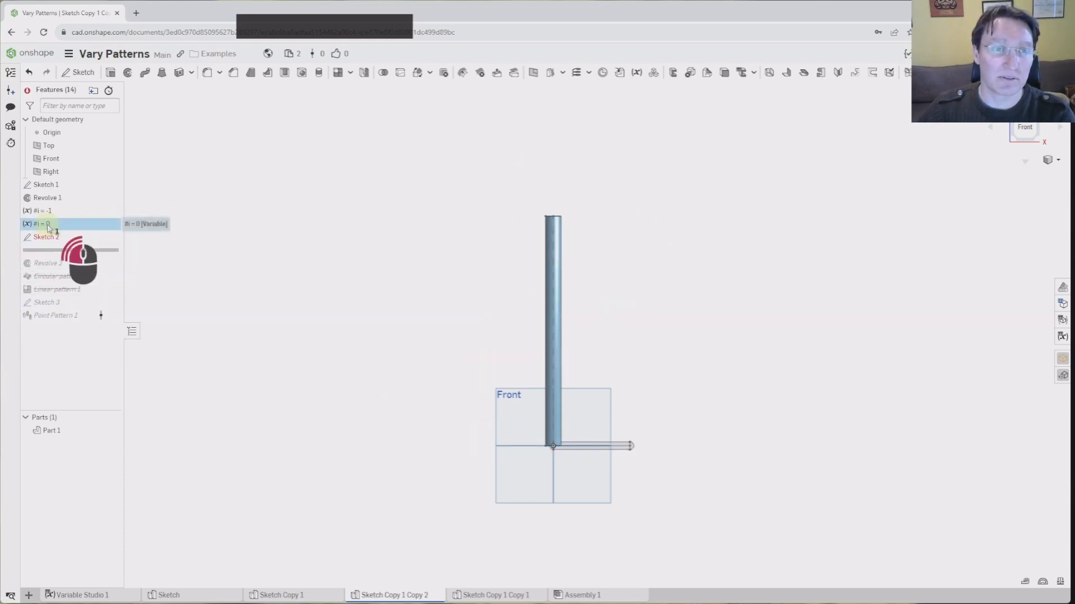
Change the #i = 0 variable to #i+1/(#instances-1), copying the step expression
double_click(48, 227)
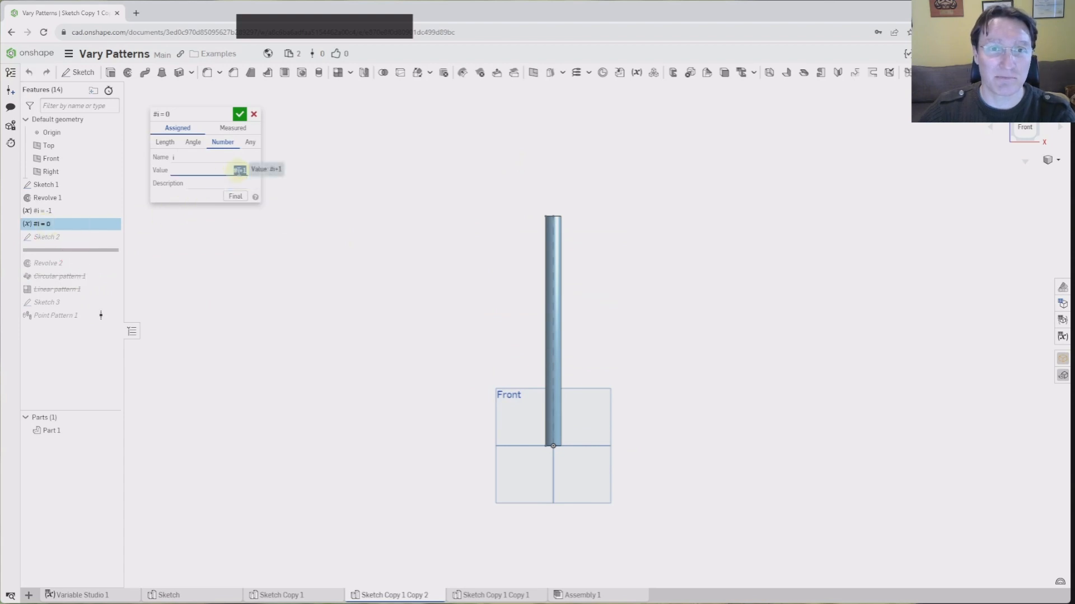
click(243, 169)
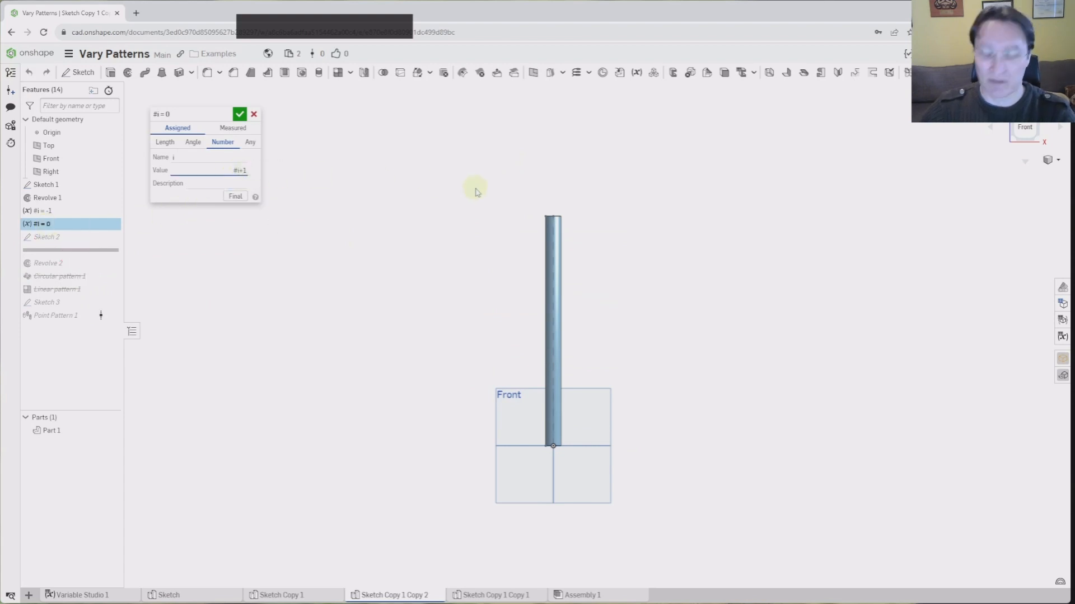
text(/)
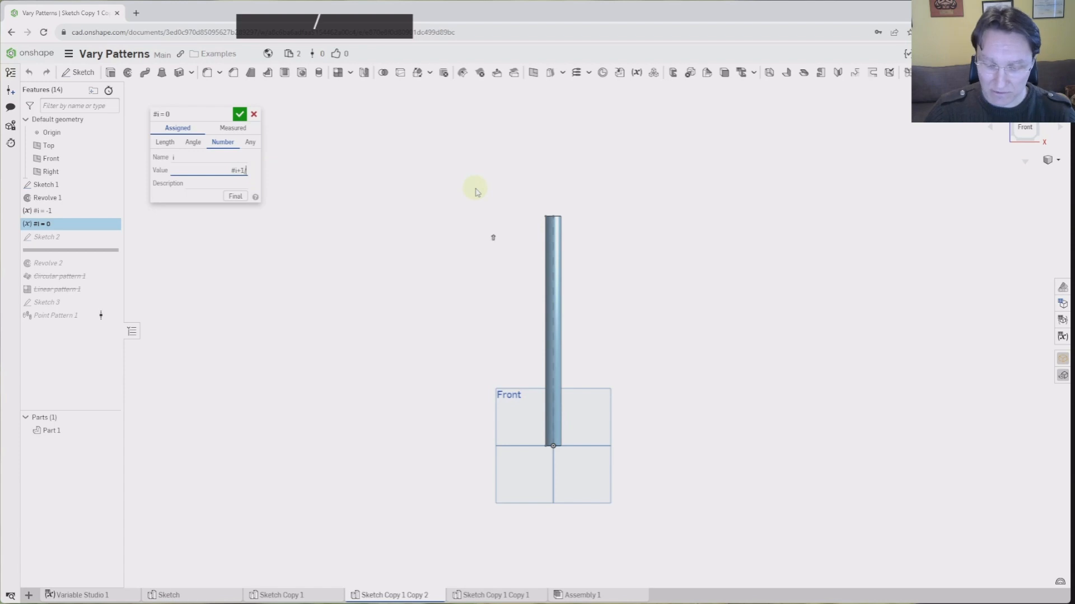
text((#ins)
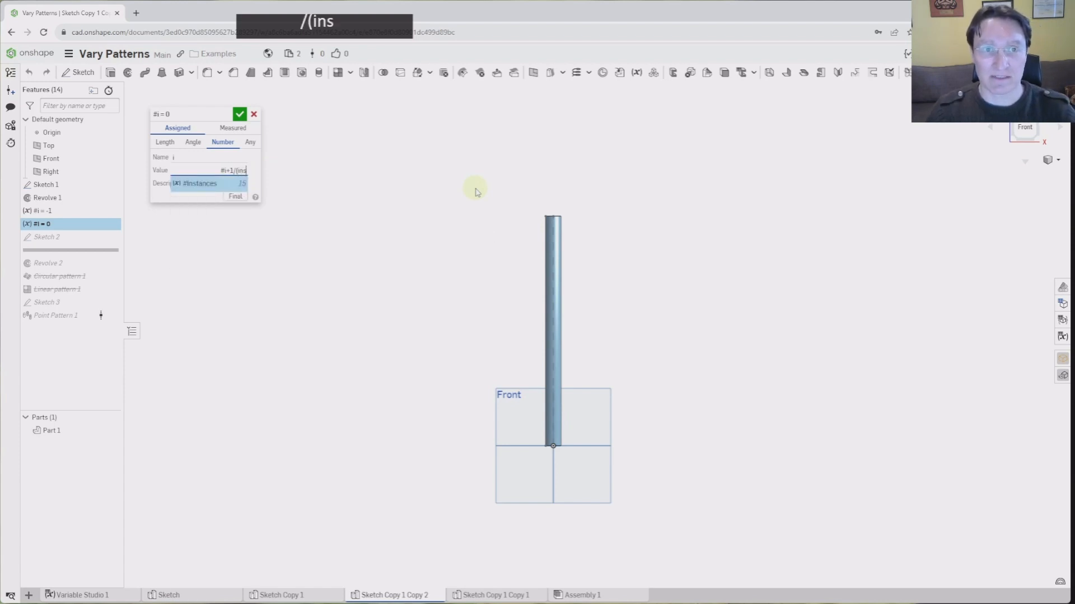
key(Return)
text(-1))
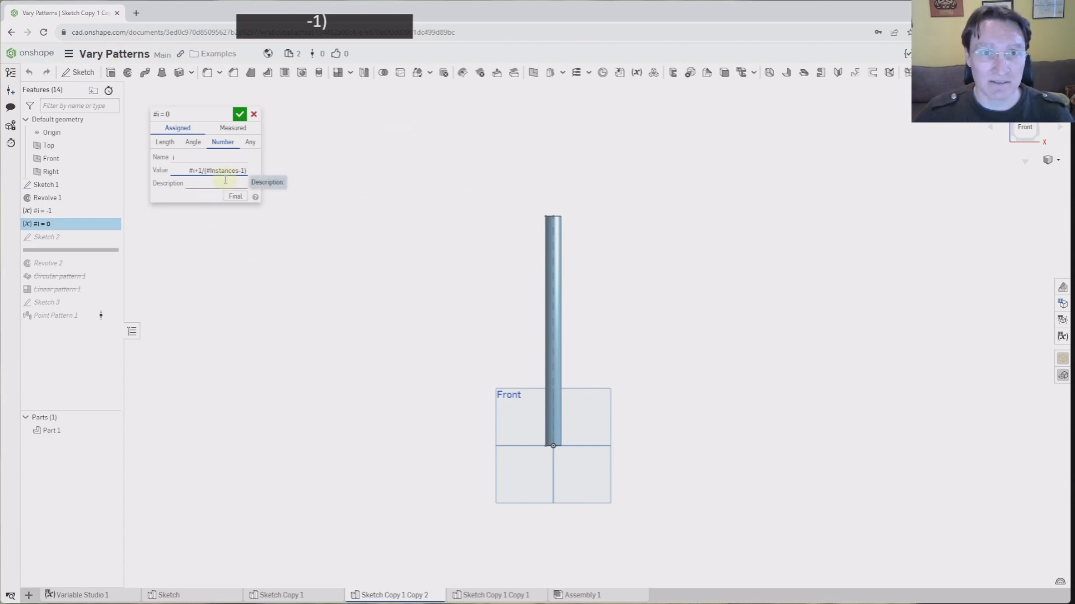
drag(247, 170, 199, 171)
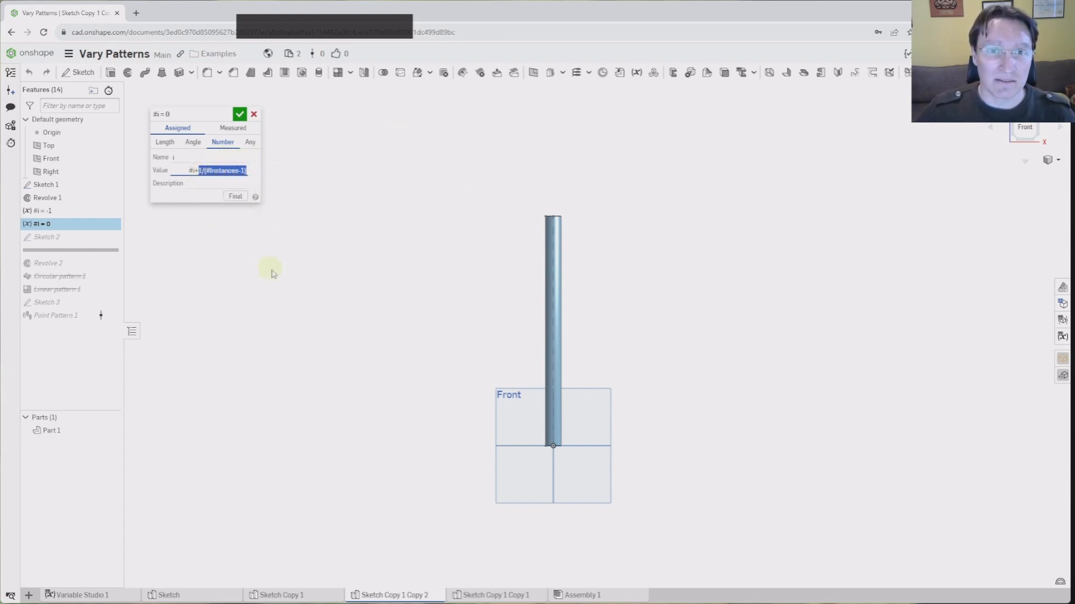
key(ctrl+c)
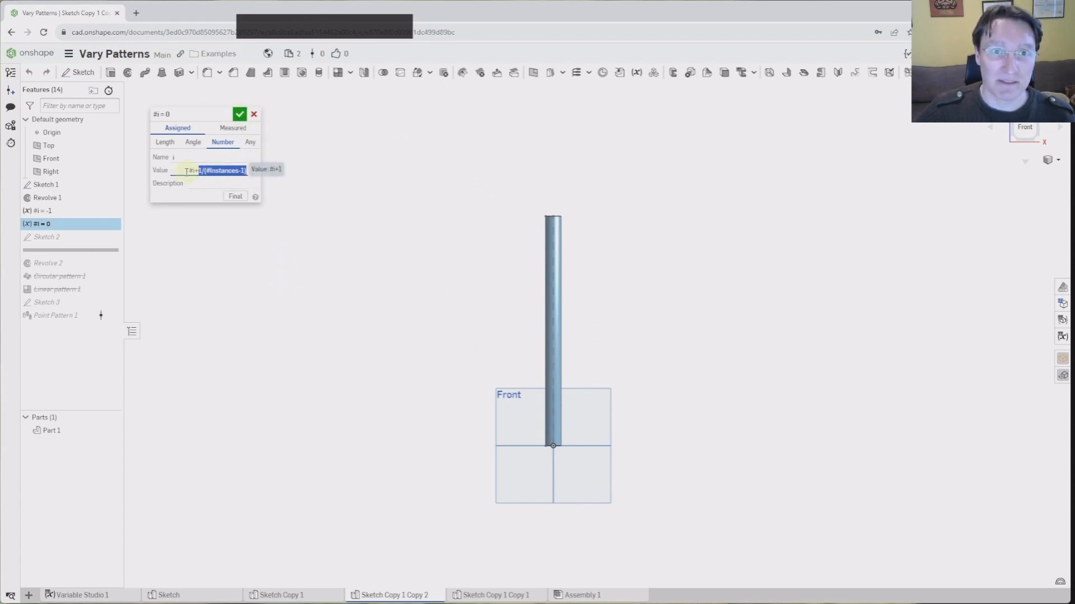
click(240, 115)
Change the #i = -1 variable to -1/(#instances-1), giving -0.071
click(42, 212)
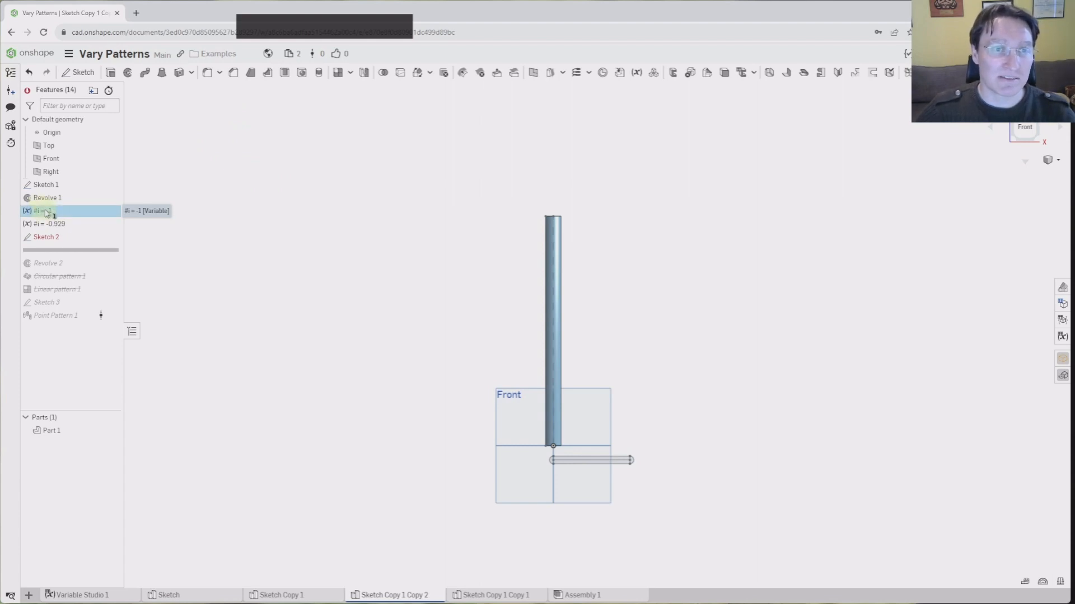
double_click(46, 213)
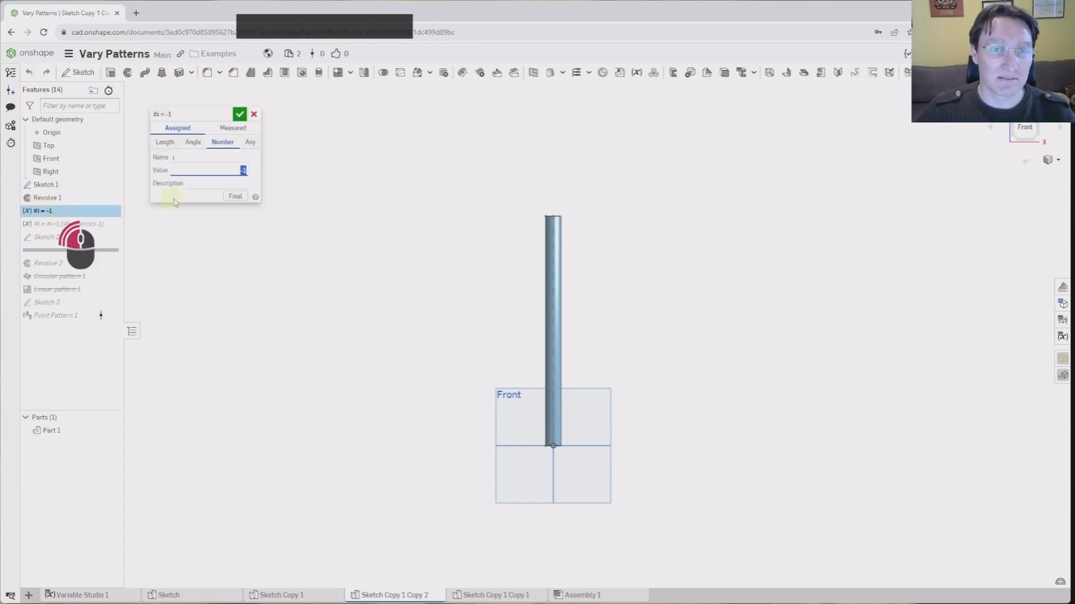
click(244, 171)
click(245, 171)
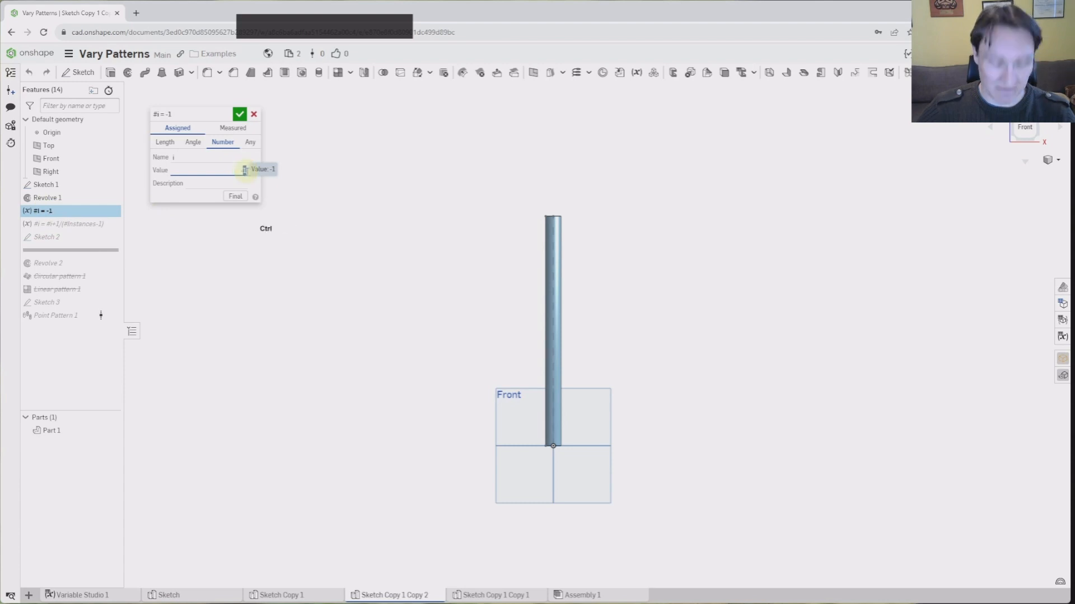
key(ctrl+v)
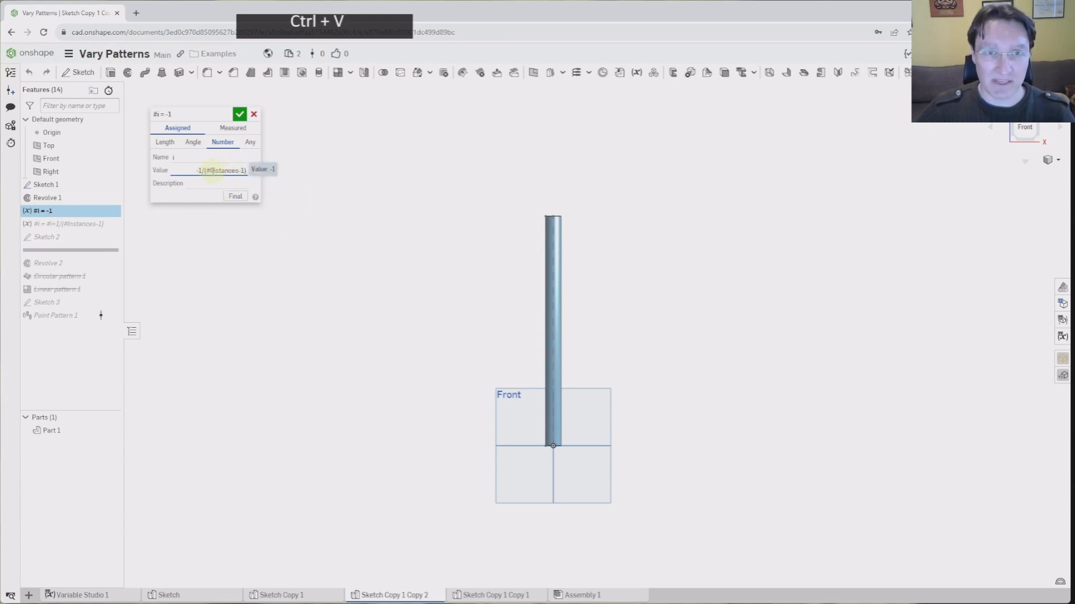
click(240, 114)
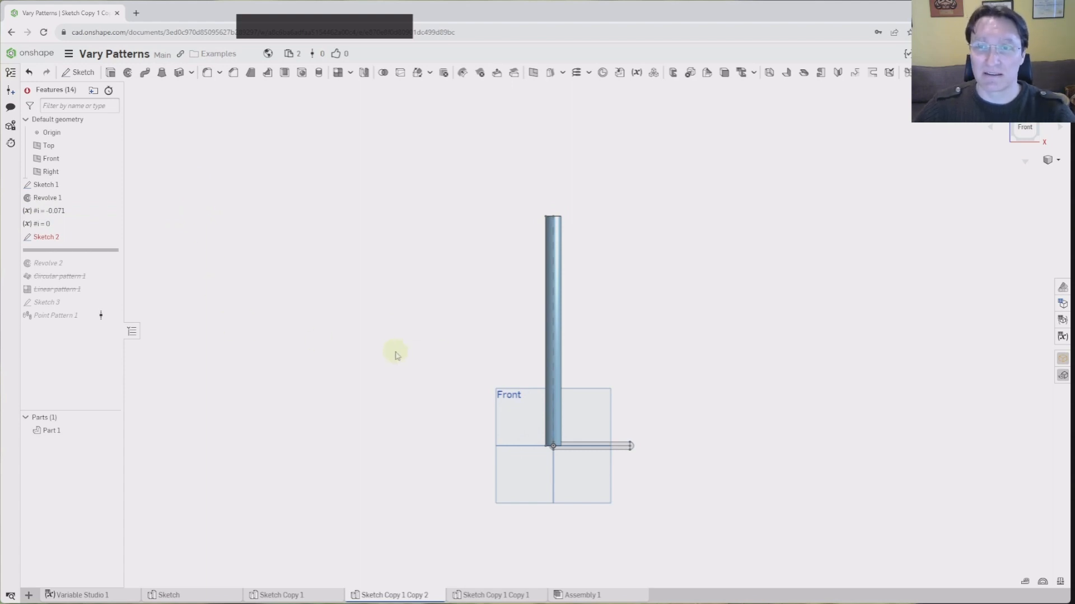
Recentre the view on the shaft and select the failing Sketch 2
middle_drag(395, 352, 364, 303)
scroll(460, 271, down, 1)
middle_drag(419, 264, 371, 286)
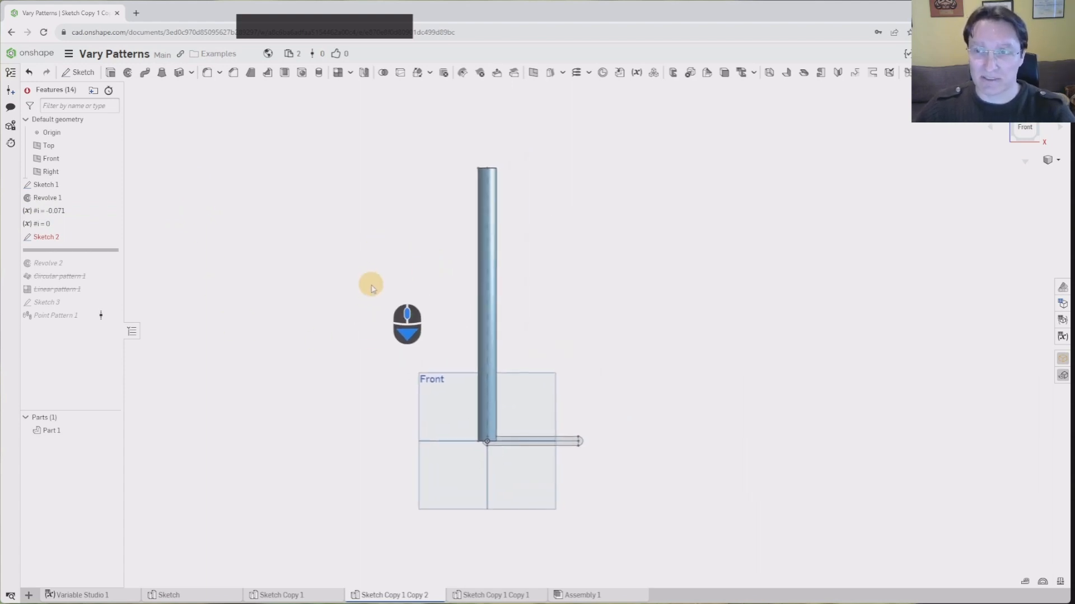
click(46, 241)
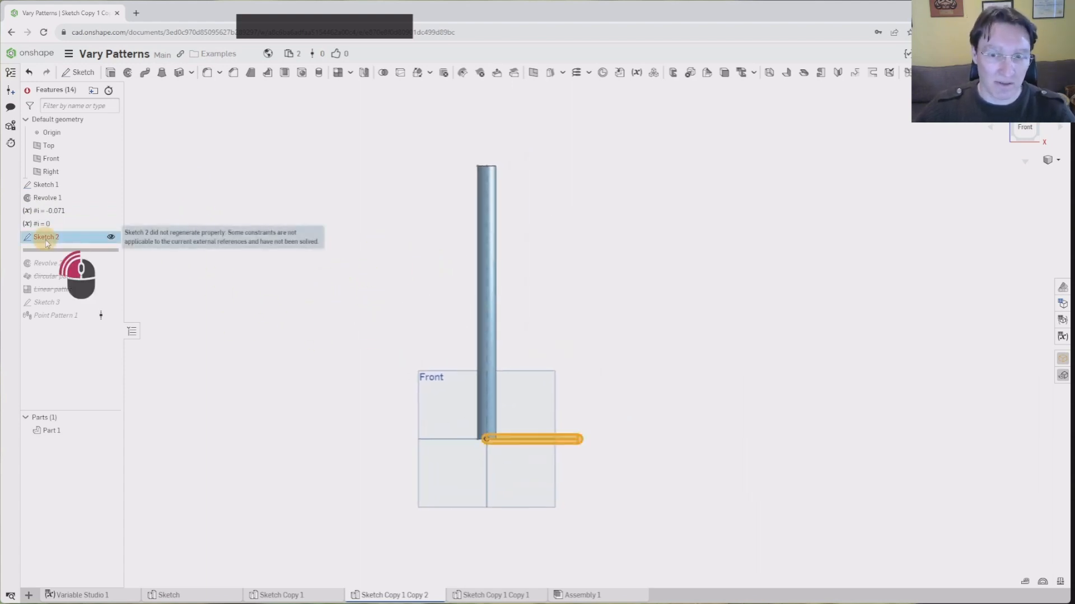
Change Sketch 2's slot length dimension to cos(#i*180deg)/2
double_click(47, 241)
scroll(535, 482, up, 3)
double_click(512, 480)
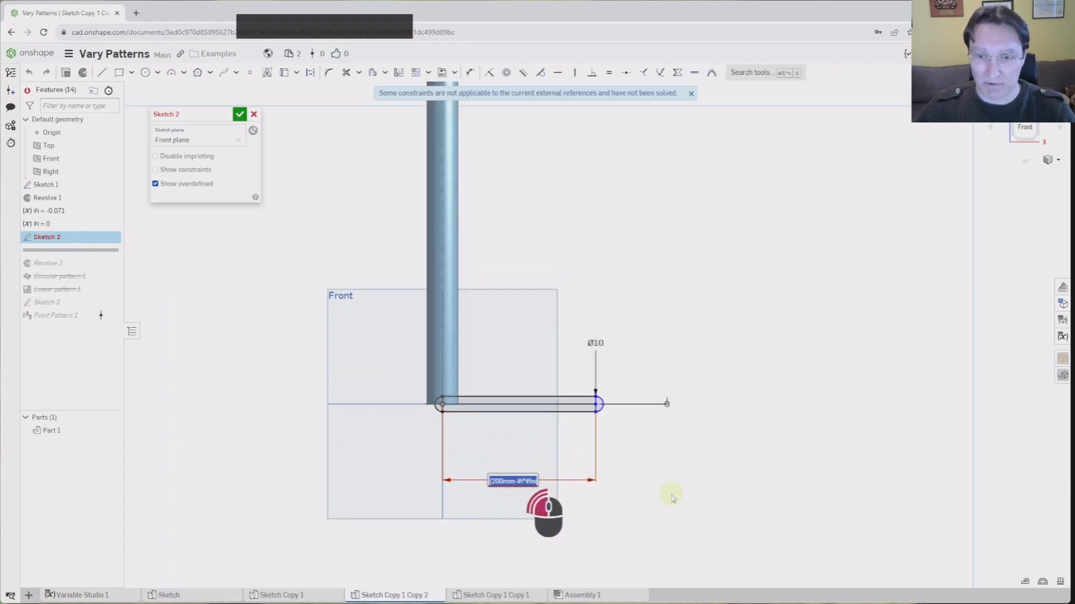
click(510, 482)
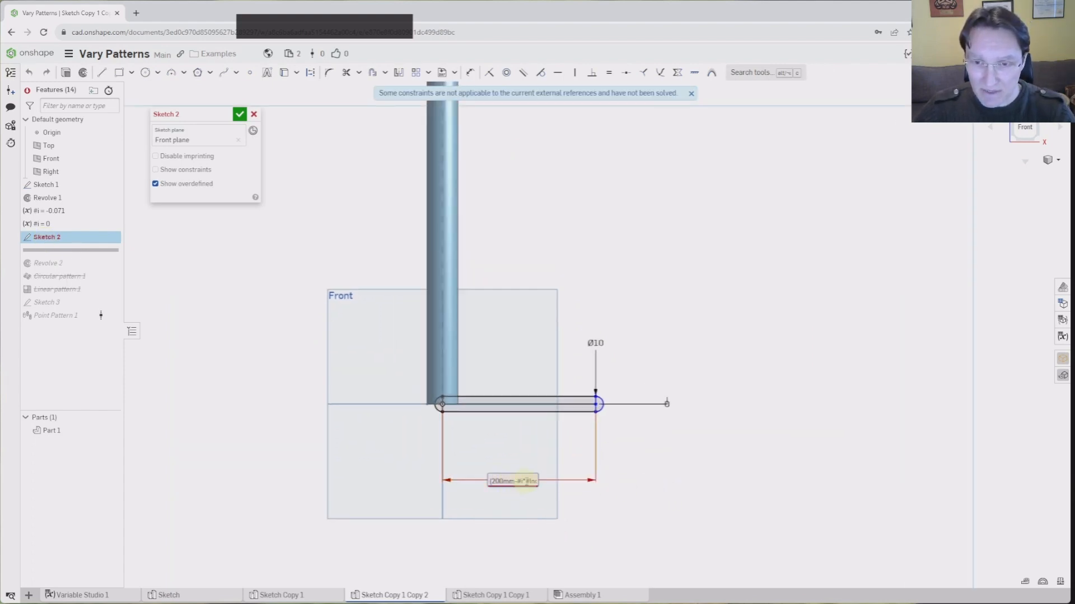
drag(489, 481, 551, 486)
key(Delete)
key(BackSpace)
key(BackSpace)
key(BackSpace)
key(BackSpace)
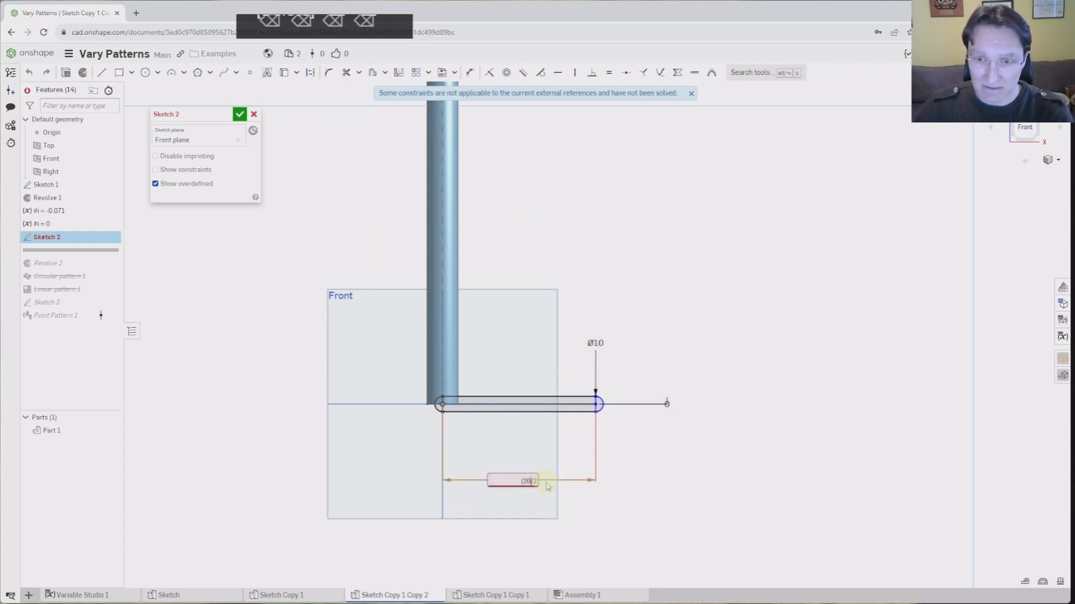
key(BackSpace)
key(BackSpace)
key(BackSpace)
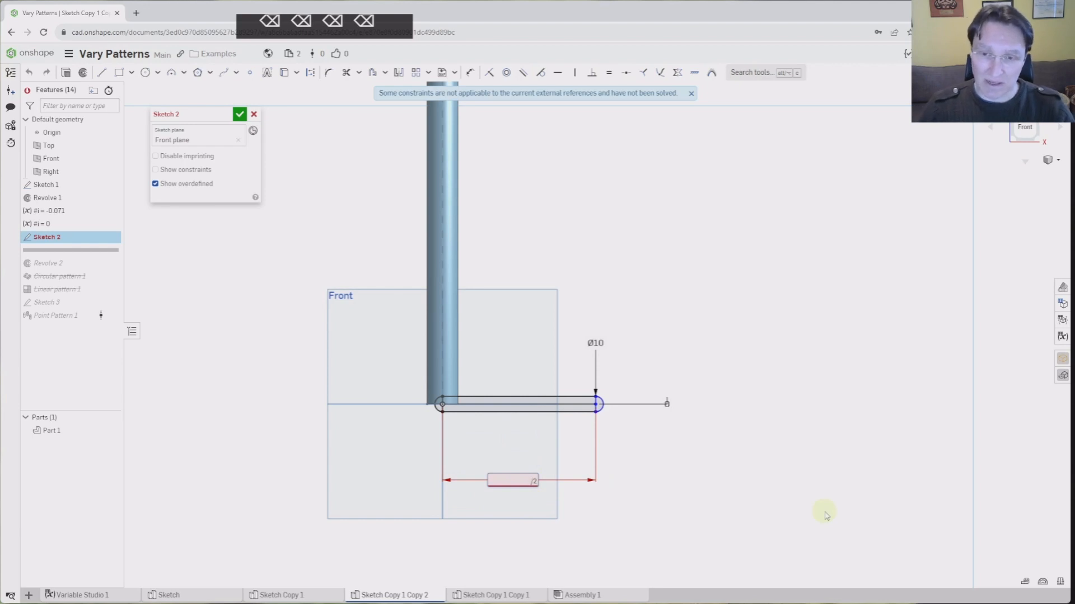
text(cos()
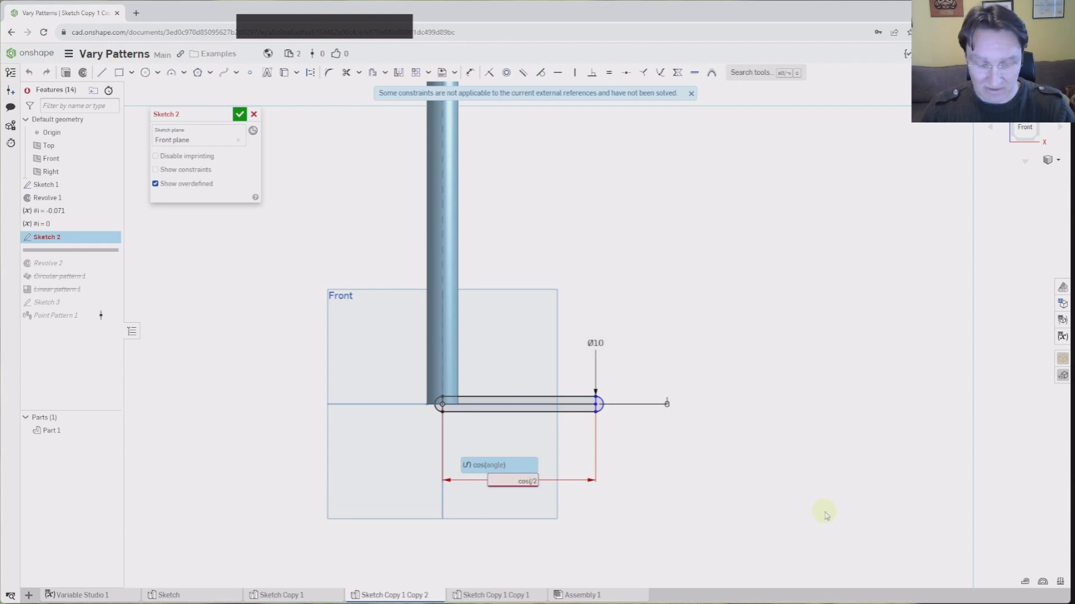
text(#i)
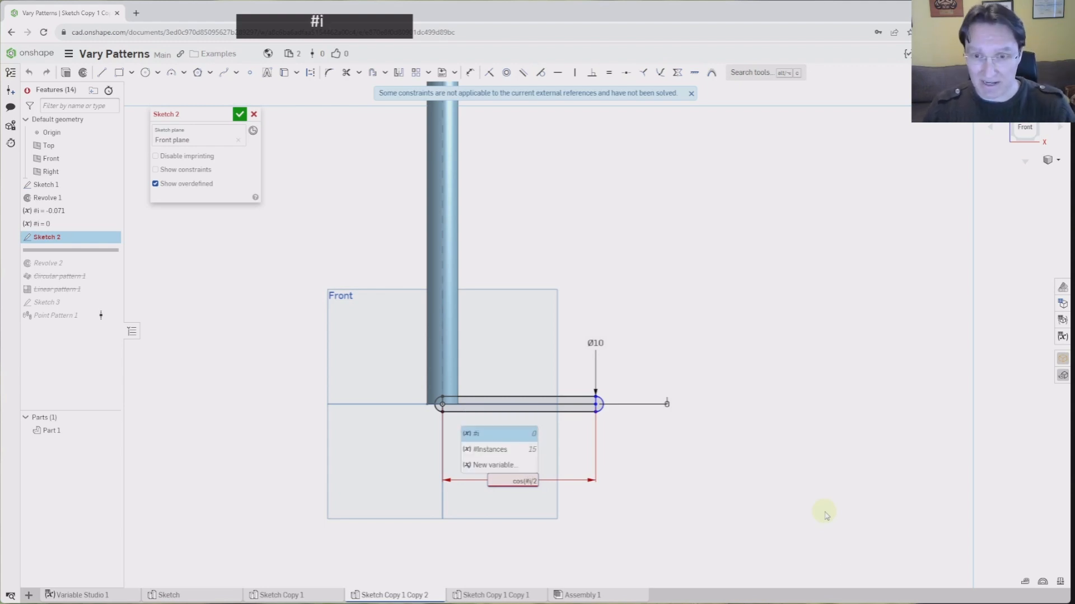
text(*)
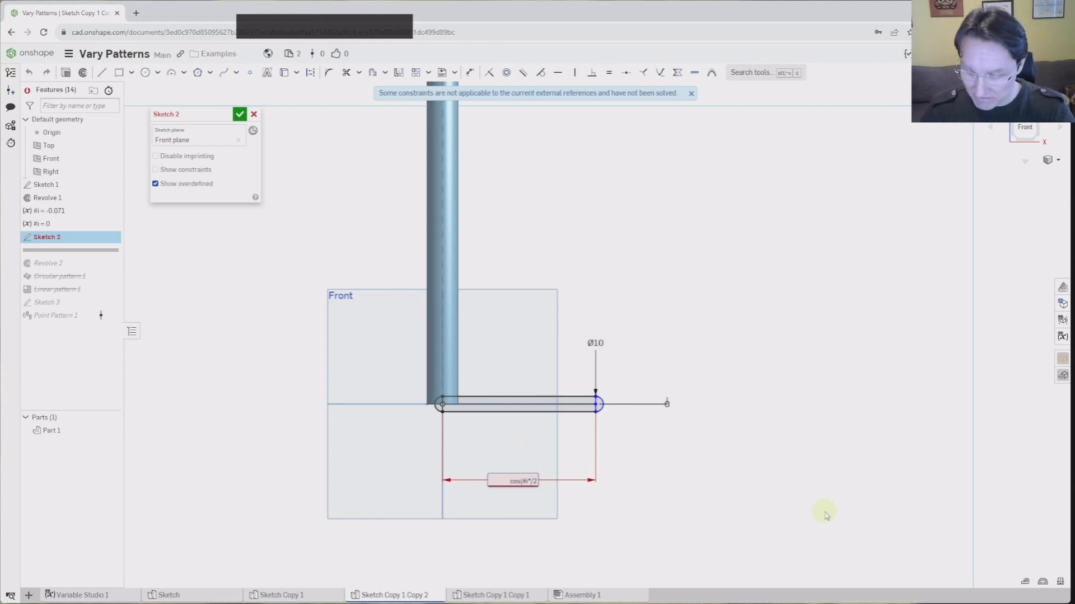
text(180)
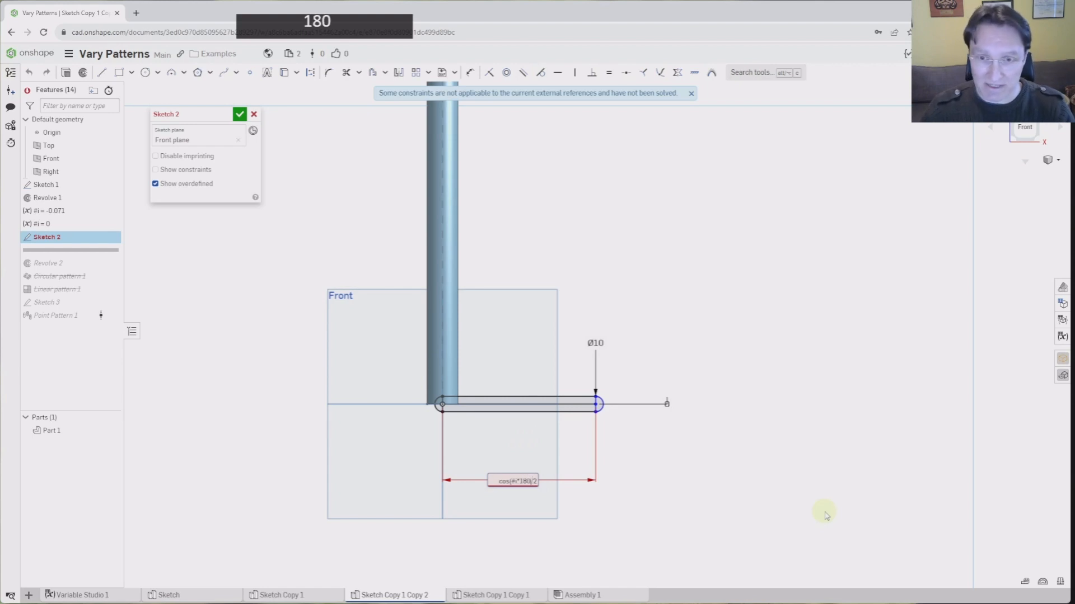
text(deg)
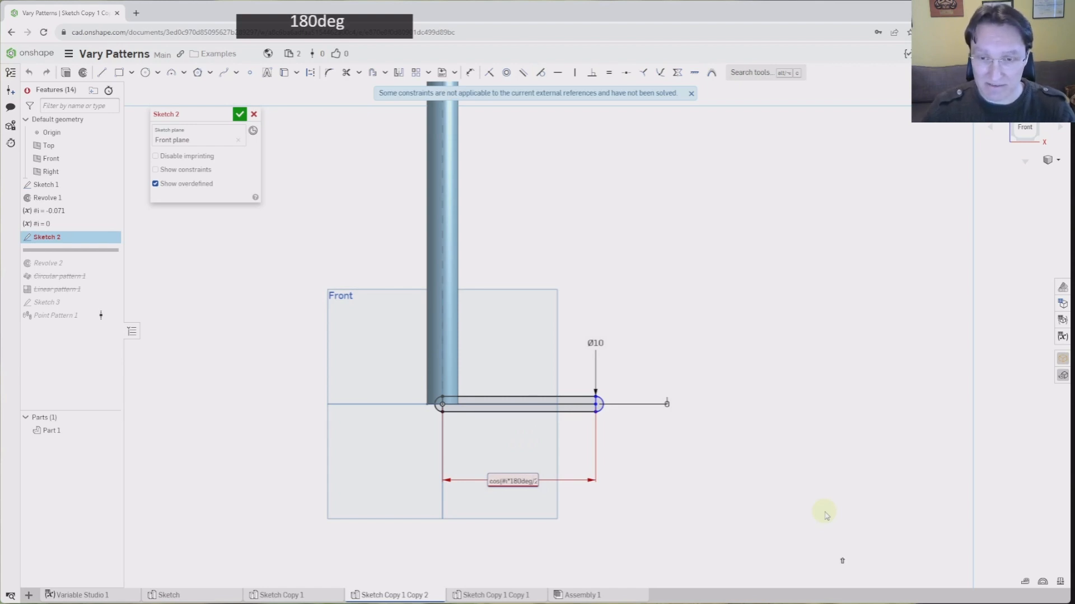
text())
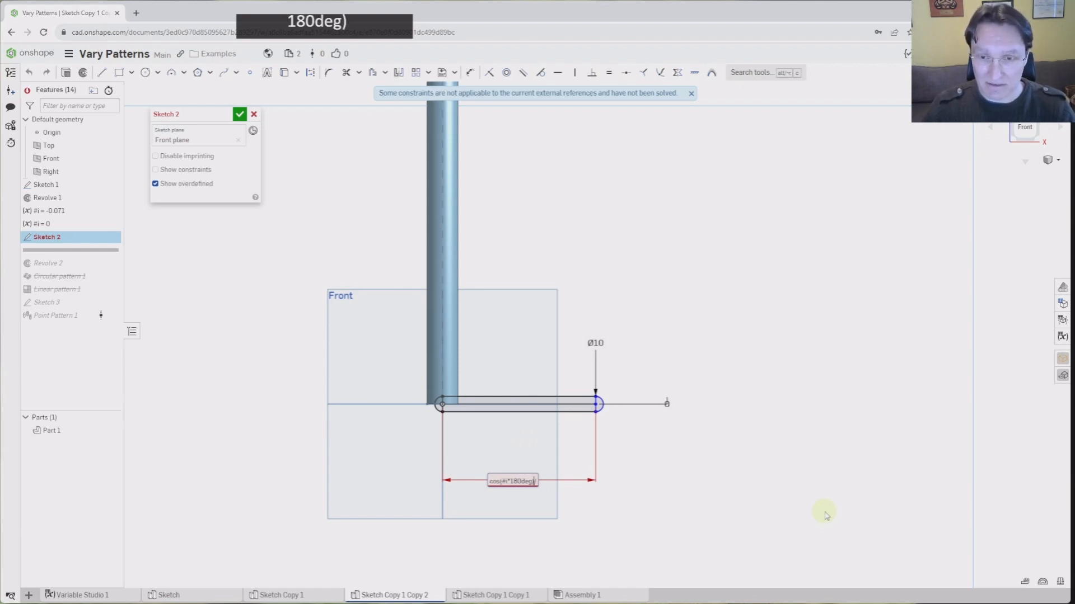
key(Return)
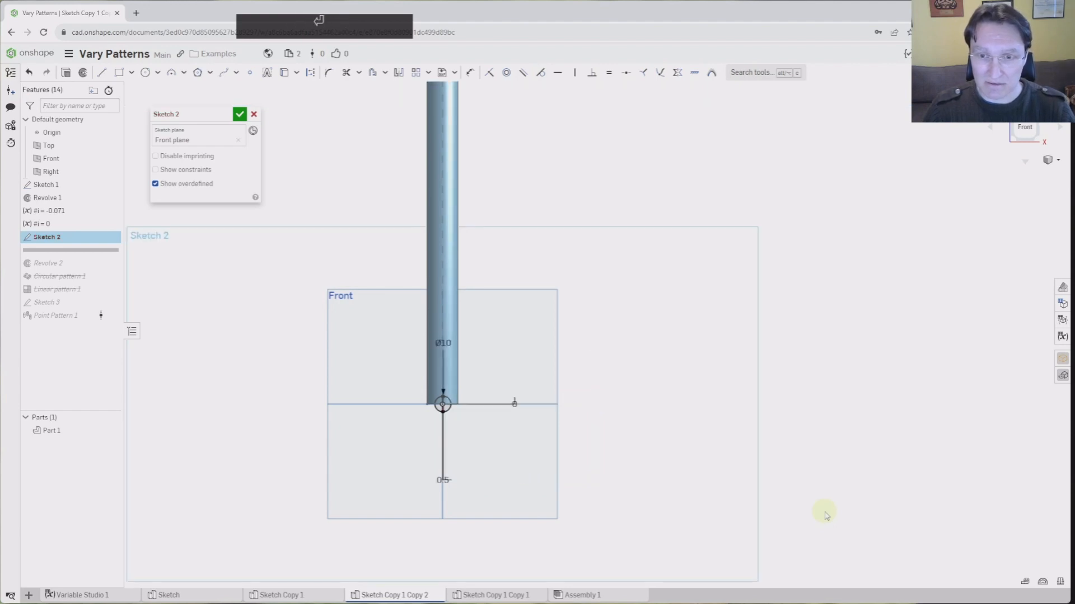
Insert *(200mm) after 180deg in the slot length expression and close the bracket
double_click(443, 480)
drag(464, 481, 411, 483)
click(422, 481)
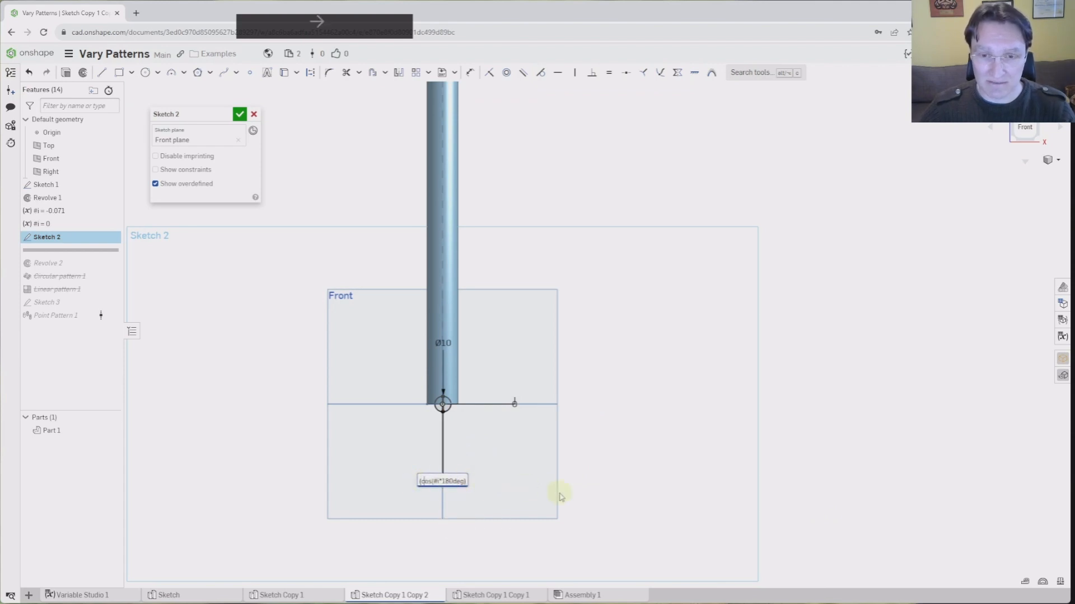
key(Right)
key(Right)
key(Right)
key(Right)
key(Right)
key(Right)
key(Right)
key(Right)
key(Right)
key(Right)
key(Right)
key(Right)
key(Right)
key(Right)
key(Right)
key(Right)
key(Right)
key(Right)
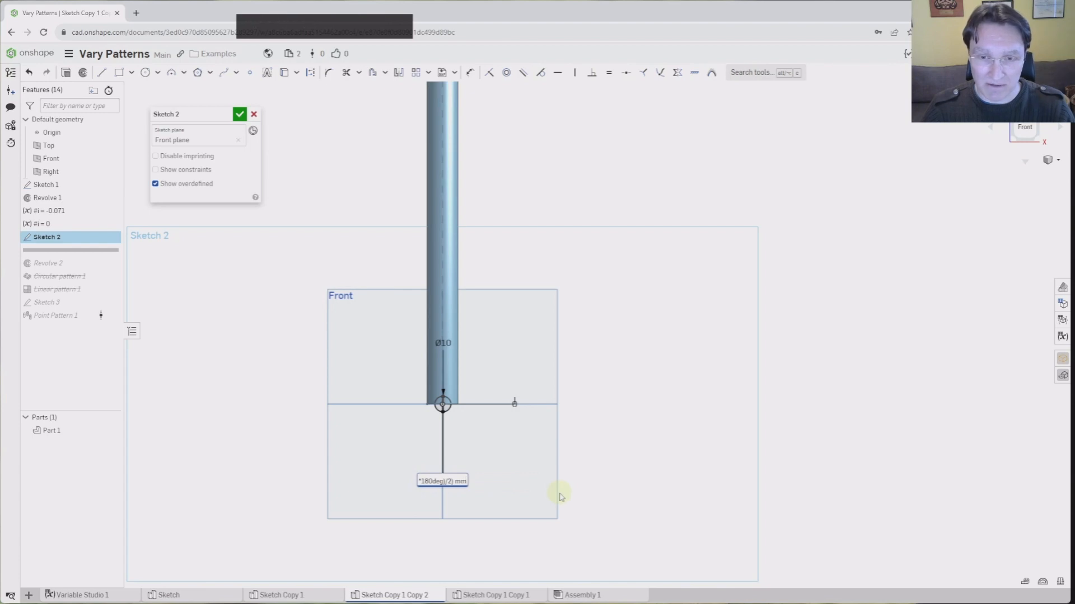
key(Left)
key(Left)
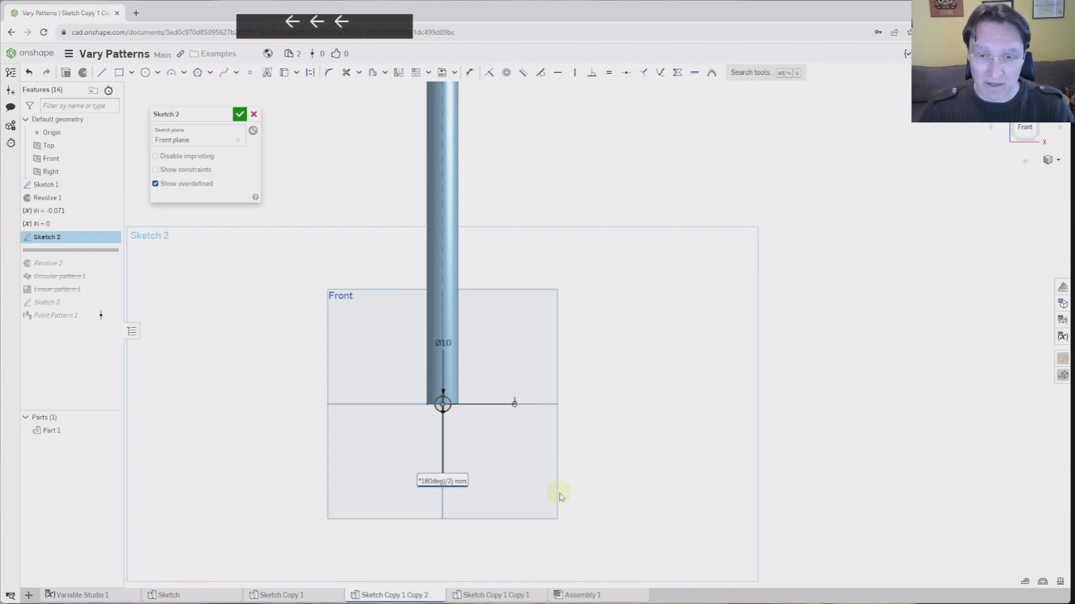
key(Left)
key(Left)
key(Left)
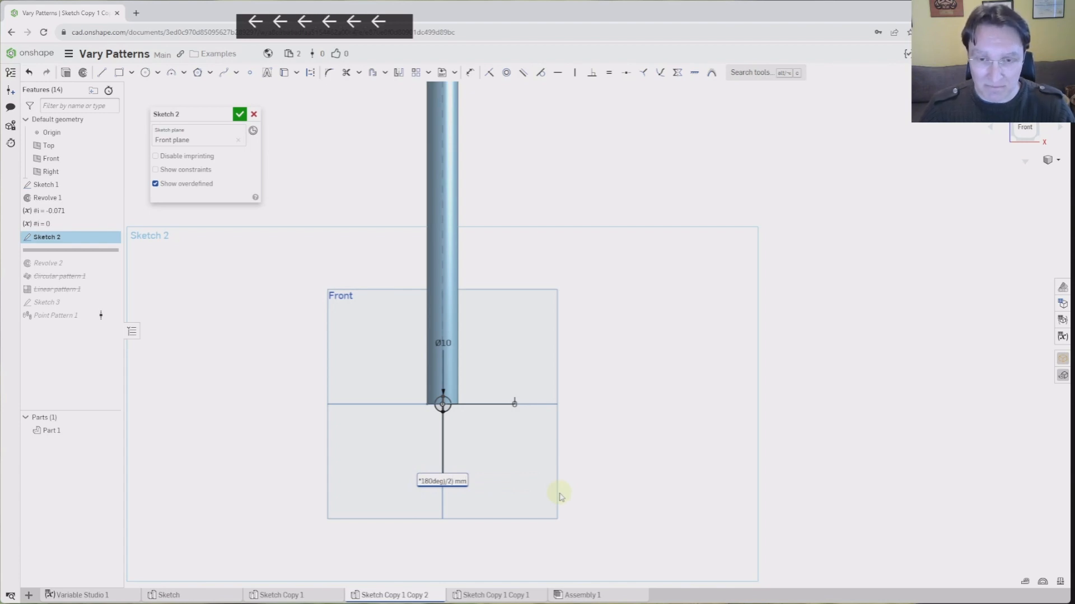
key(Left)
key(Right)
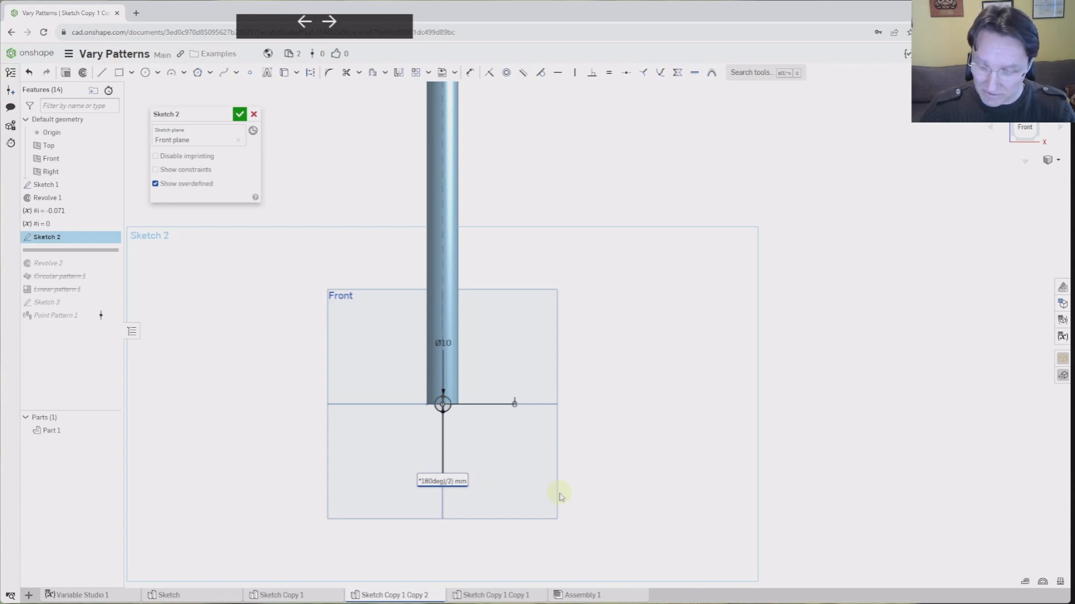
text(*()
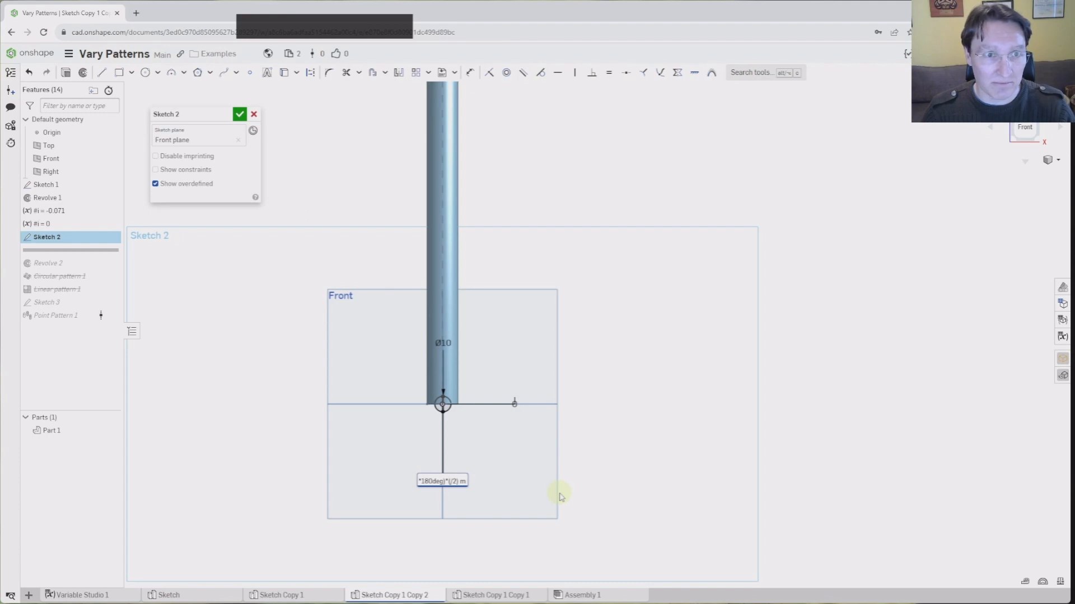
text(200mm)
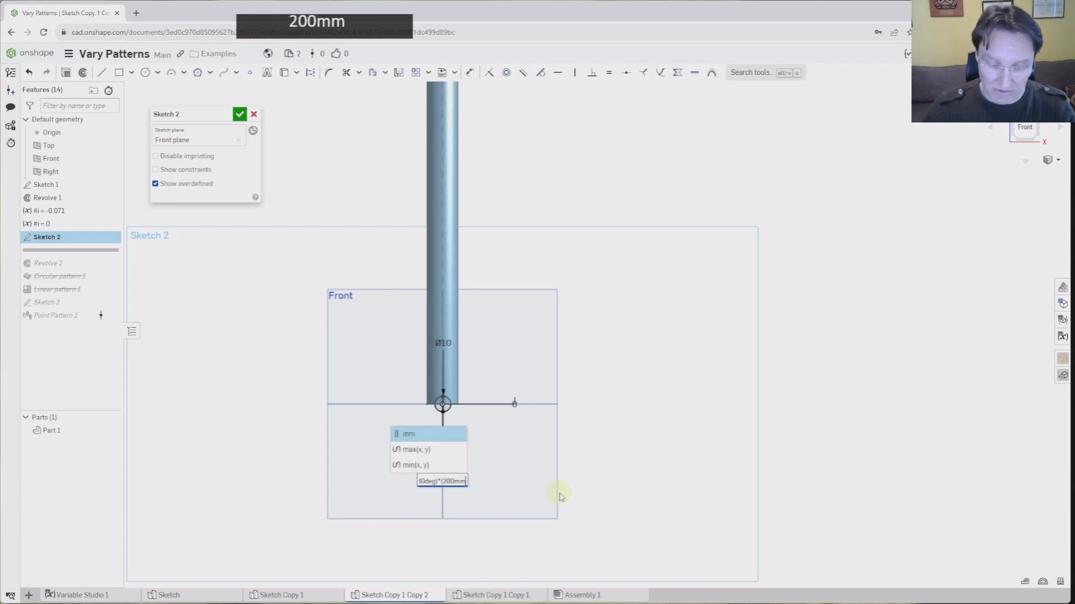
text())
key(Return)
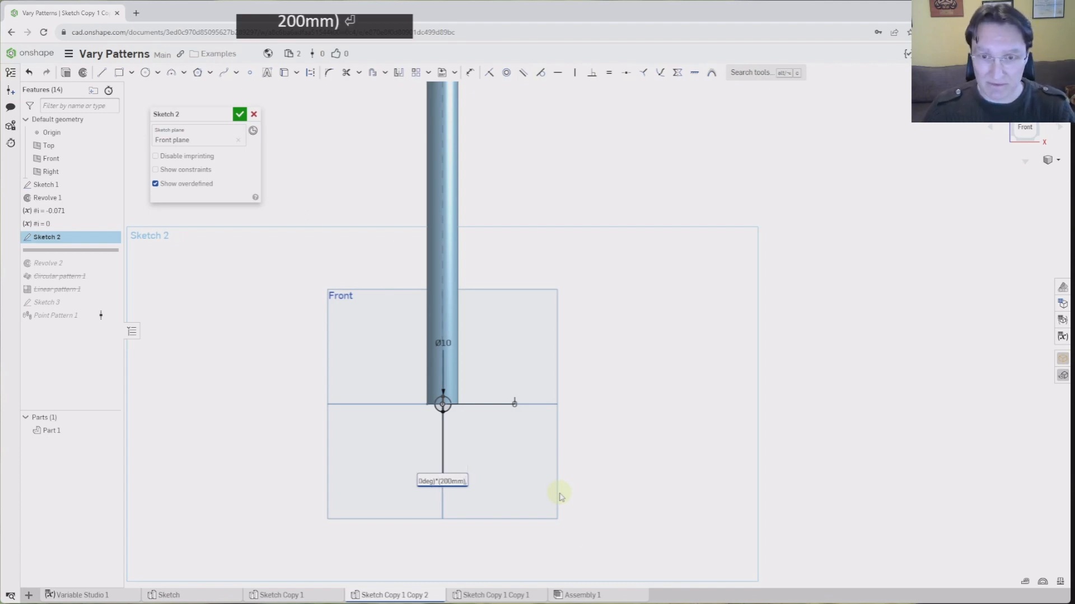
key(Left)
key(Left)
key(Left)
key(Left)
key(Left)
key(Left)
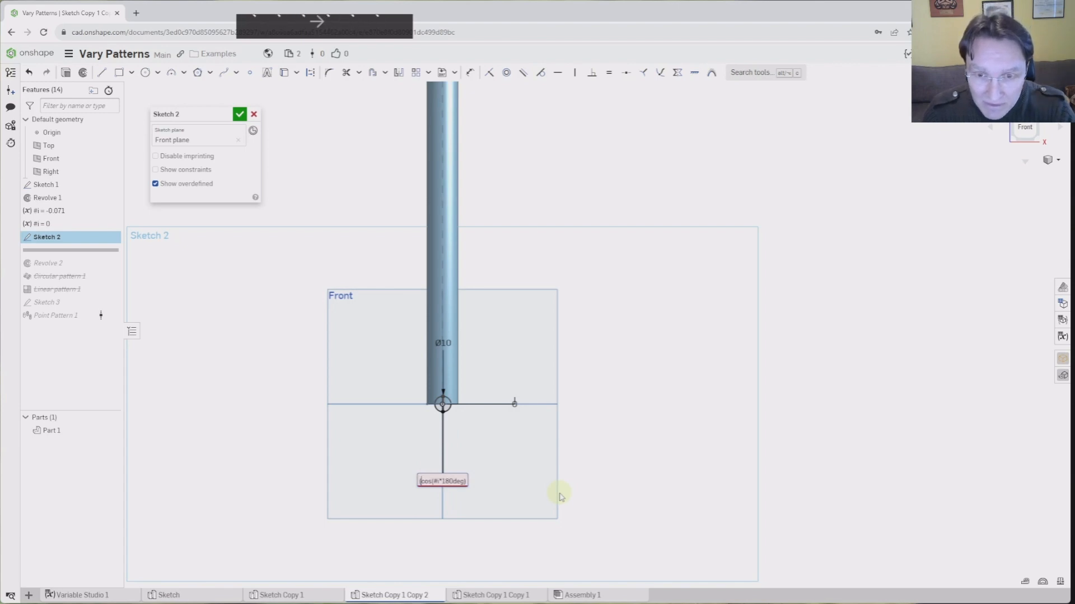
key(Right)
key(Right)
key(Right)
key(Right)
key(Right)
key(Right)
key(Right)
key(Right)
key(Right)
key(Right)
key(Right)
key(Right)
key(Right)
key(Right)
key(Right)
key(Right)
key(Right)
key(Right)
key(Right)
key(Left)
key(Left)
key(Left)
key(Left)
key(Left)
key(Left)
key(Left)
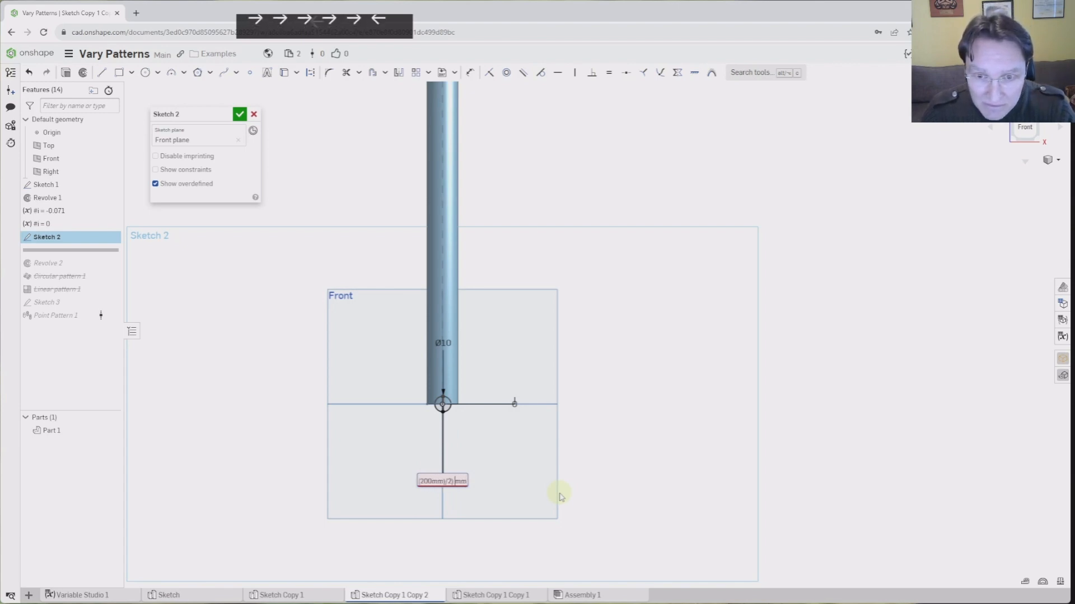
key(Left)
key(Left)
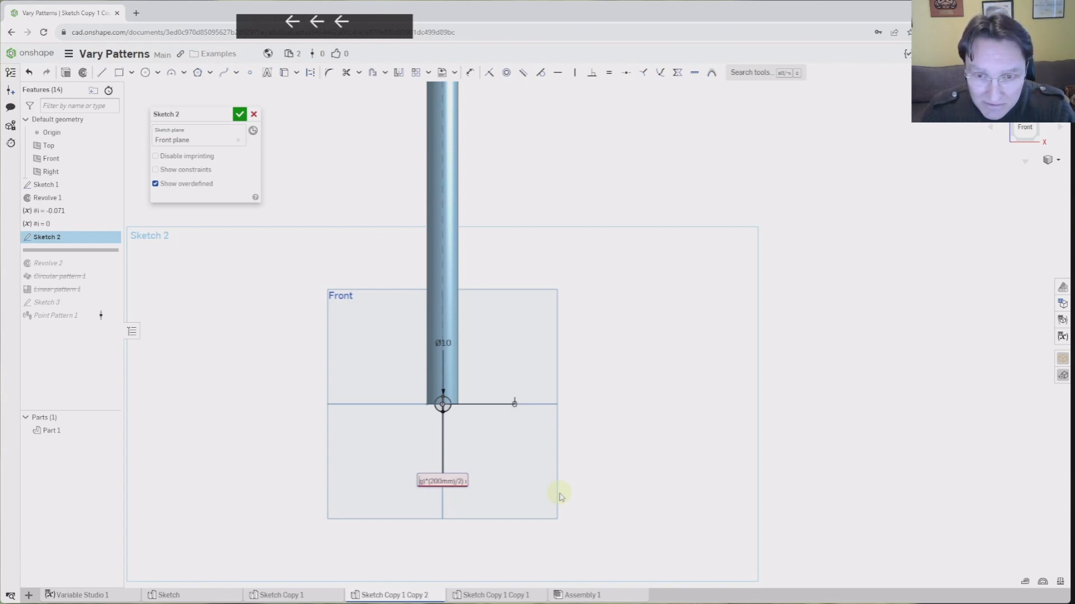
key(Left)
key(Left)
key(Left)
key(Left)
key(Left)
key(Left)
key(Left)
key(Left)
key(Left)
key(Left)
key(Left)
key(Left)
key(Right)
key(Right)
key(Right)
key(Right)
key(Right)
key(Right)
key(Right)
key(Right)
key(Right)
key(Right)
key(Right)
key(Right)
key(Right)
key(Right)
key(Right)
key(Right)
key(Right)
key(Right)
key(Right)
key(Right)
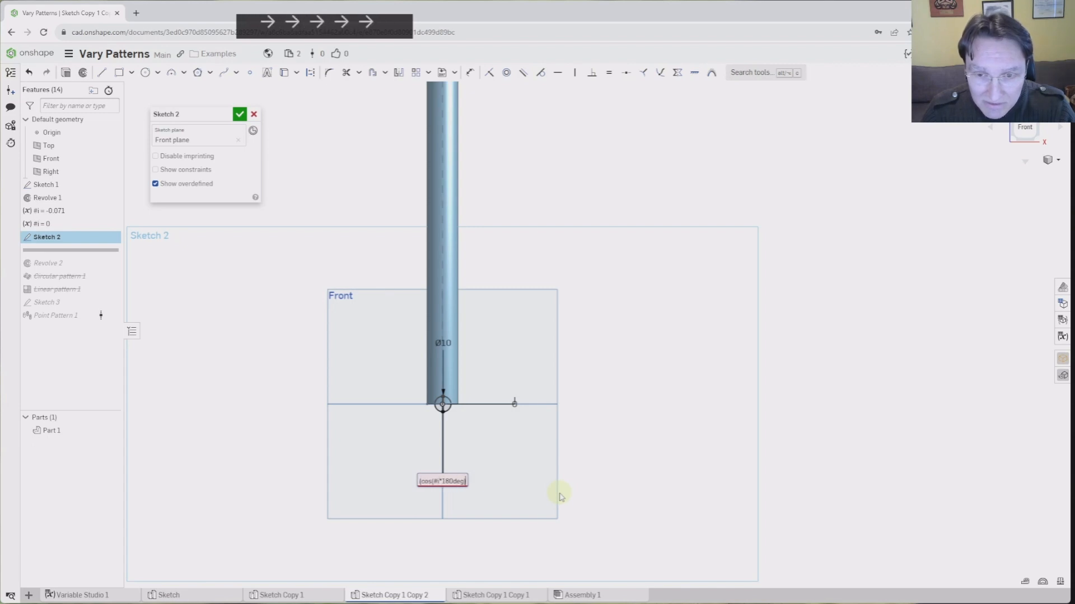
key(Left)
key(Left)
key(Left)
key(Left)
key(Left)
key(Left)
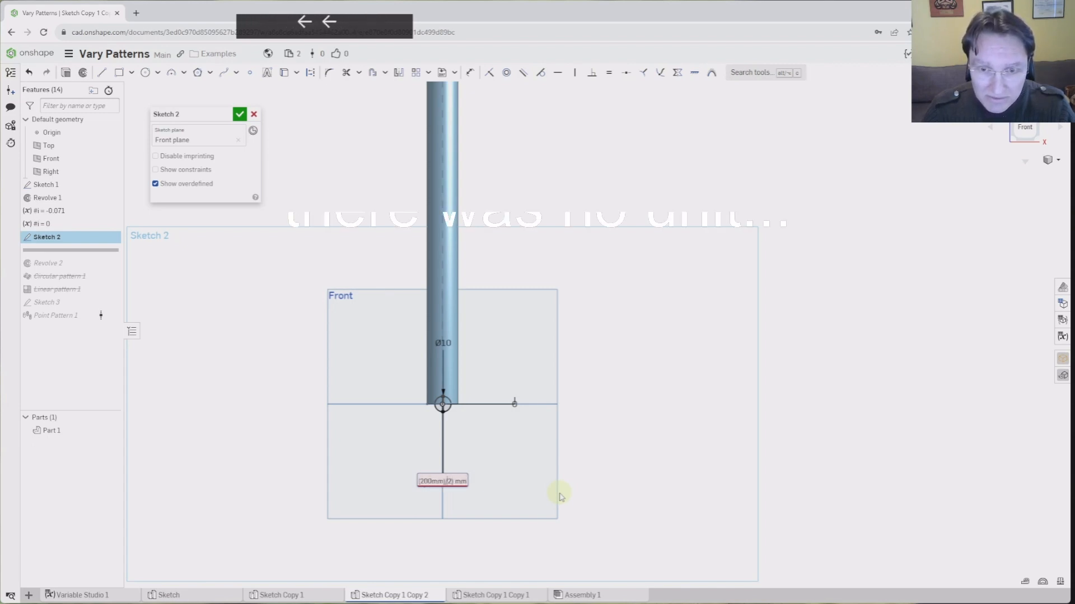
text())
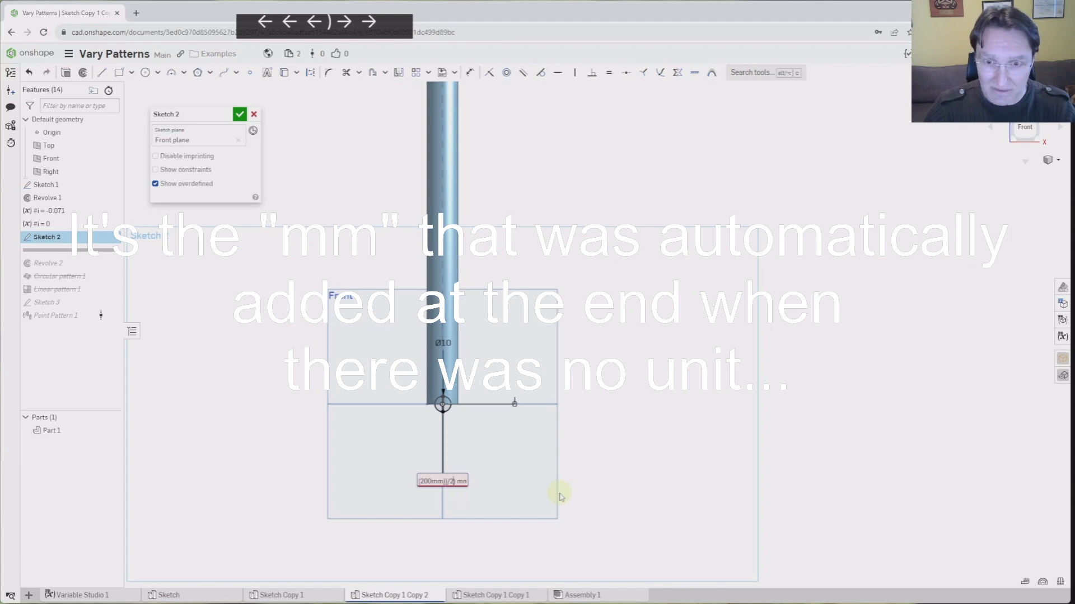
key(Return)
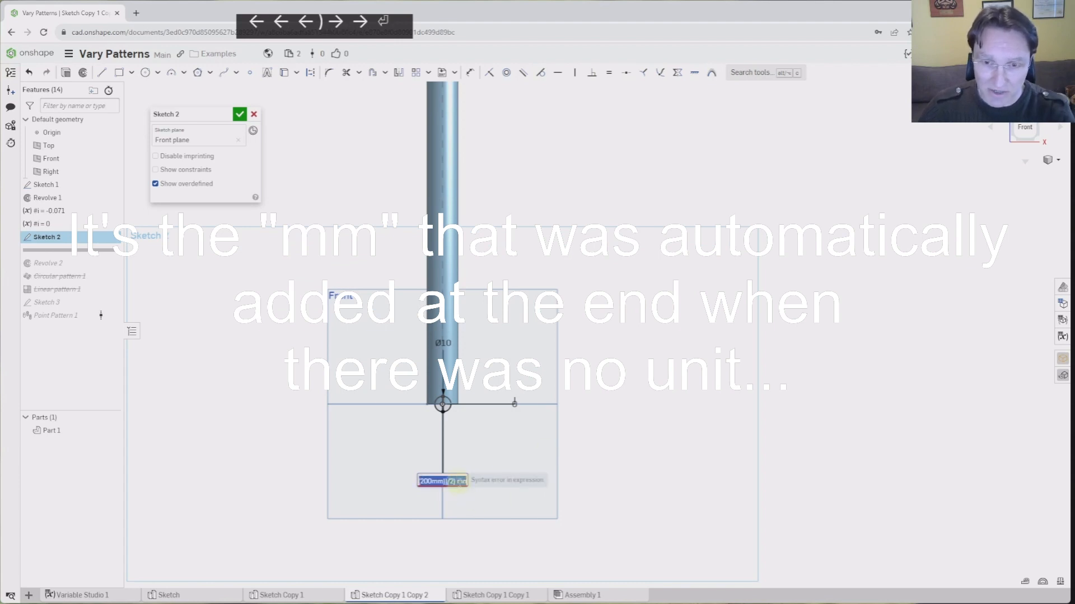
Remove the extra parenthesis, stray multiplication sign and trailing mm from the expression
click(454, 481)
key(Return)
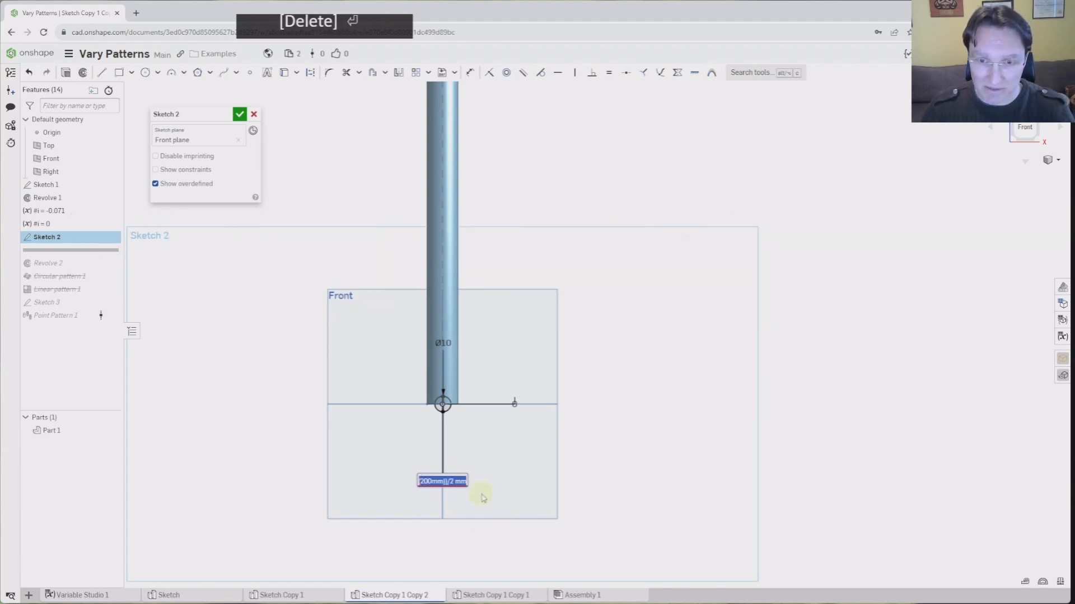
key(Up)
key(Left)
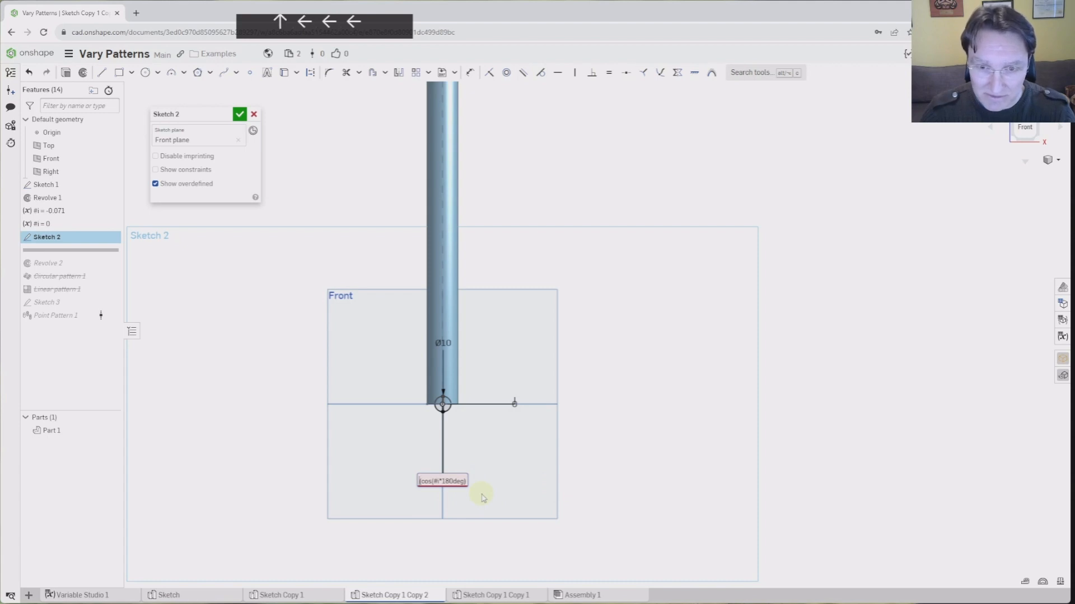
key(Delete)
key(Right)
key(Right)
key(Right)
key(Right)
key(Right)
key(Right)
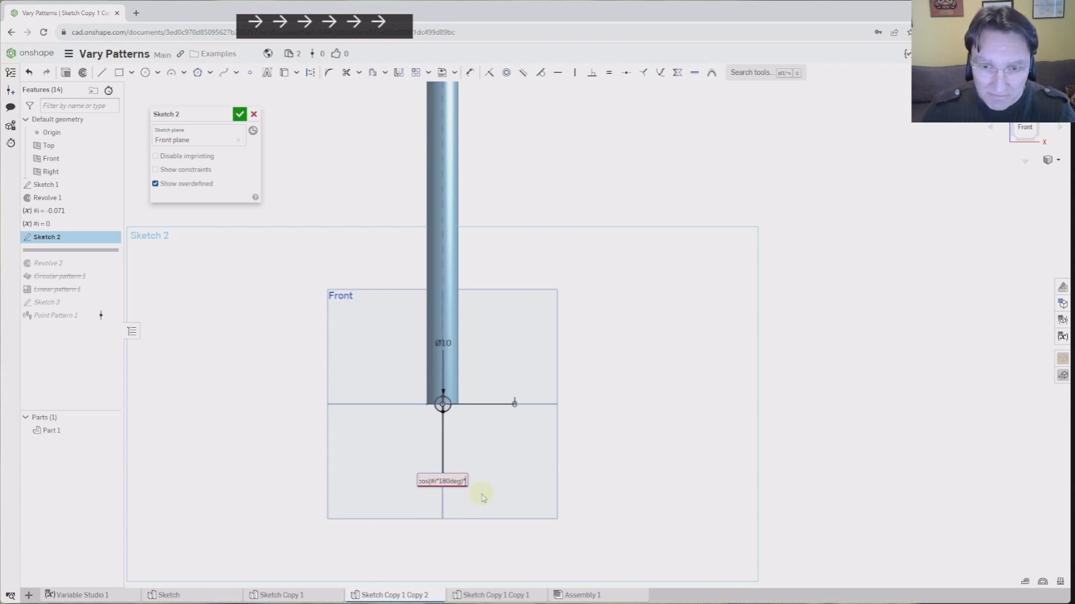
key(Right)
key(Right)
key(Right)
key(Right)
key(Right)
key(Right)
key(Right)
key(Right)
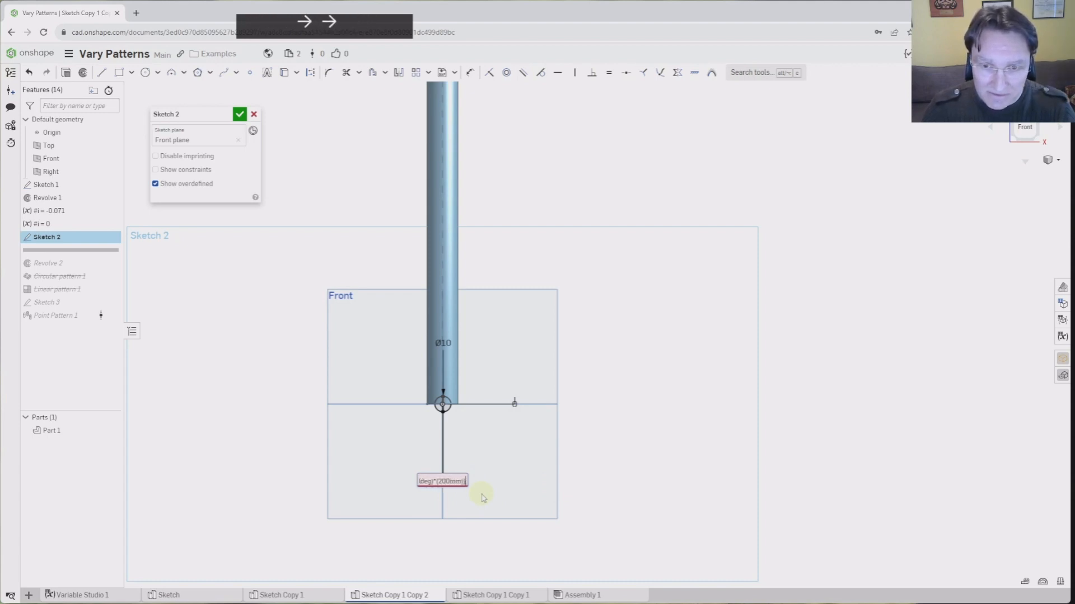
key(Return)
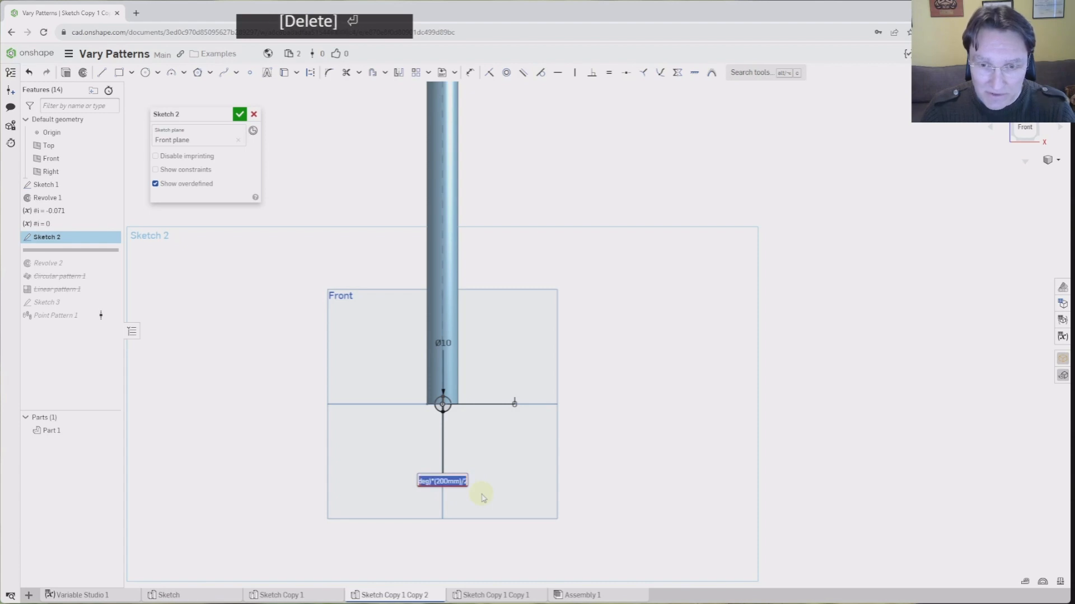
key(Right)
key(Right)
key(Right)
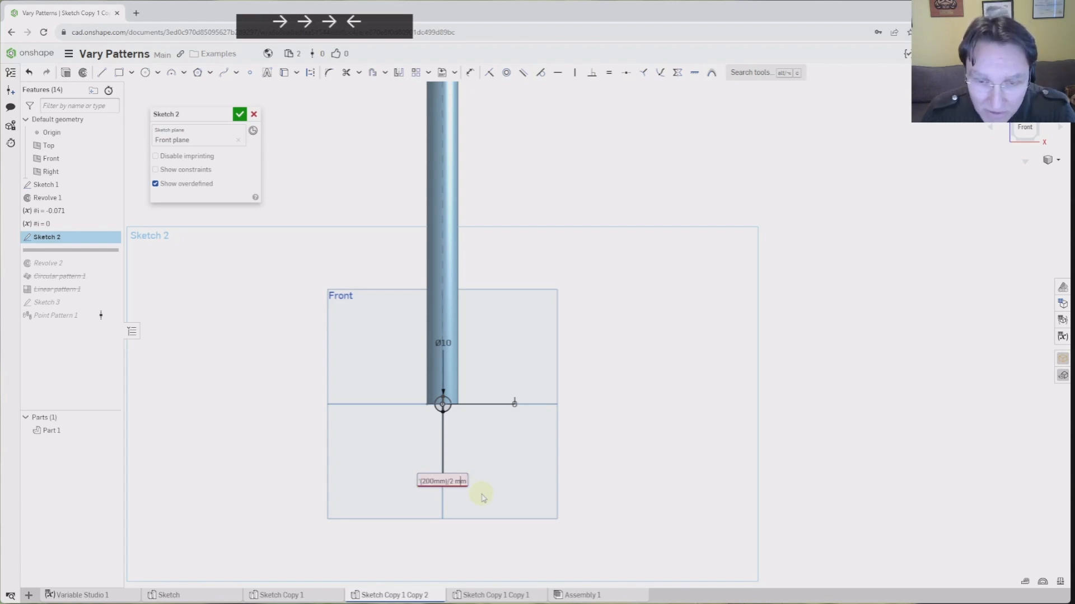
key(Left)
key(Left)
key(Left)
key(Left)
key(Left)
key(Left)
key(Right)
key(Delete)
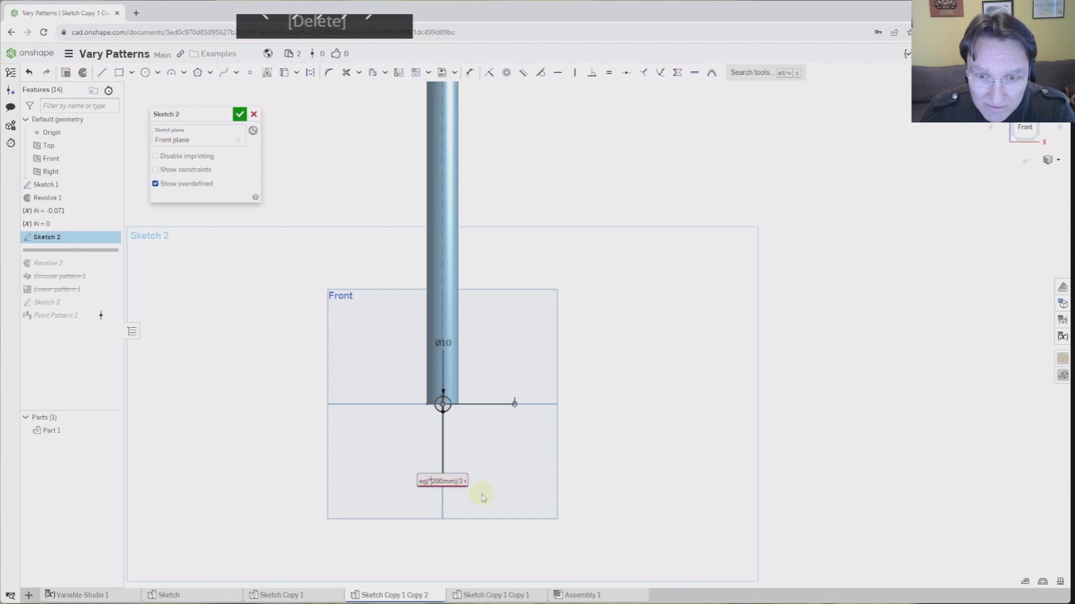
key(Return)
key(Right)
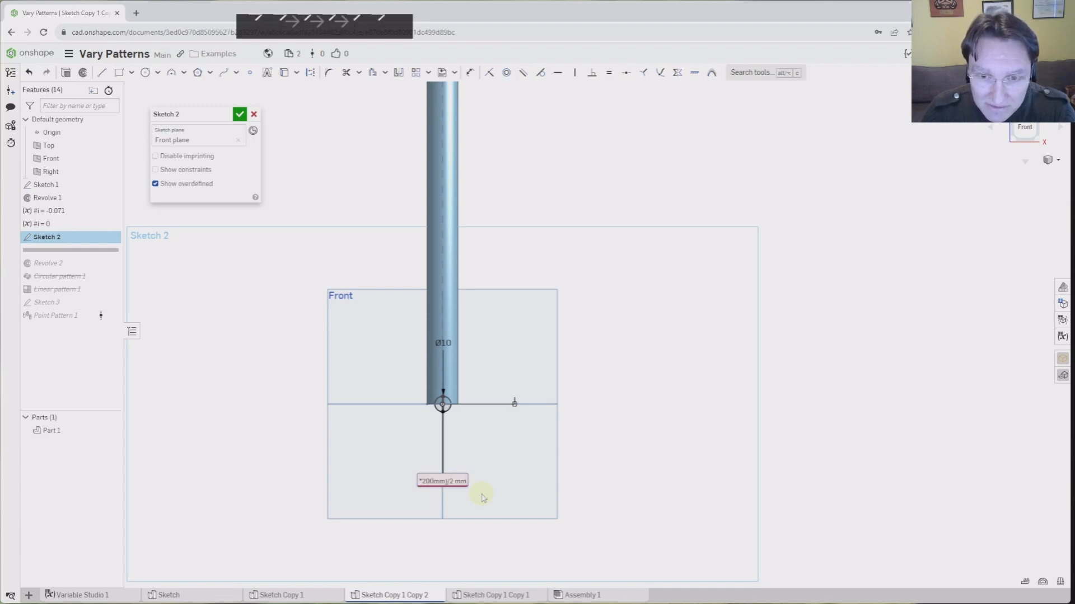
key(BackSpace)
key(BackSpace)
key(BackSpace)
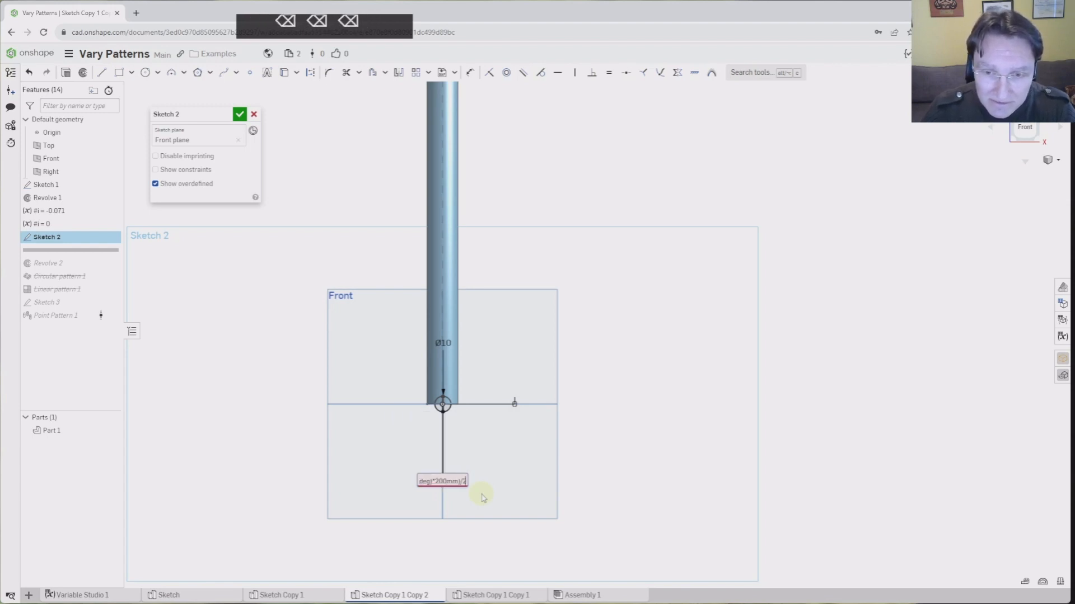
key(Return)
Multiply the cosine term by 200mm and commit, so the slot reads 100
key(Home)
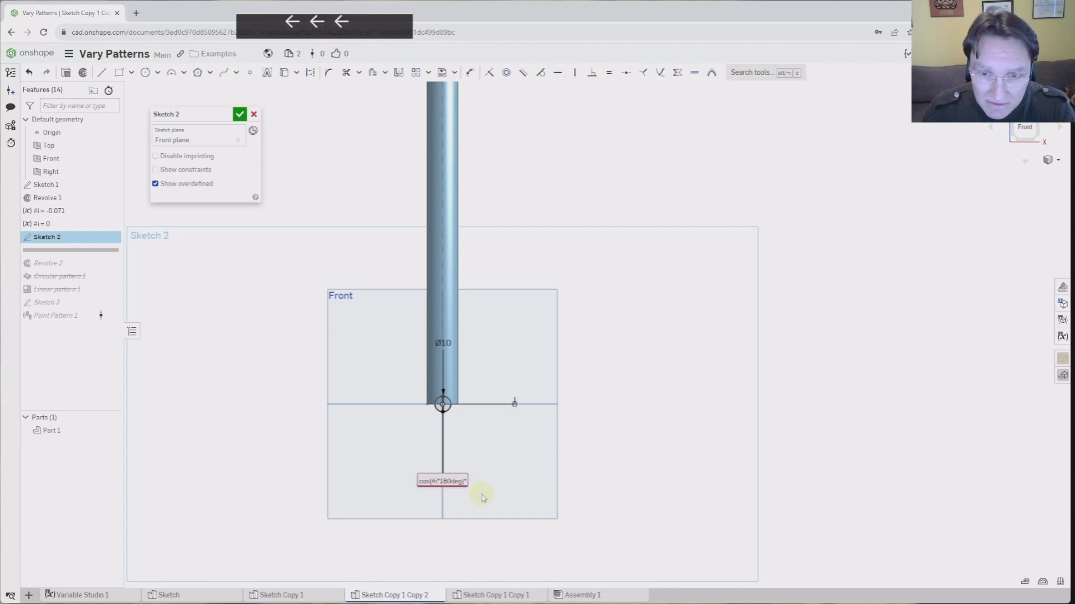
key(Left)
key(Left)
key(Left)
key(Right)
key(Right)
key(Right)
key(Right)
key(Right)
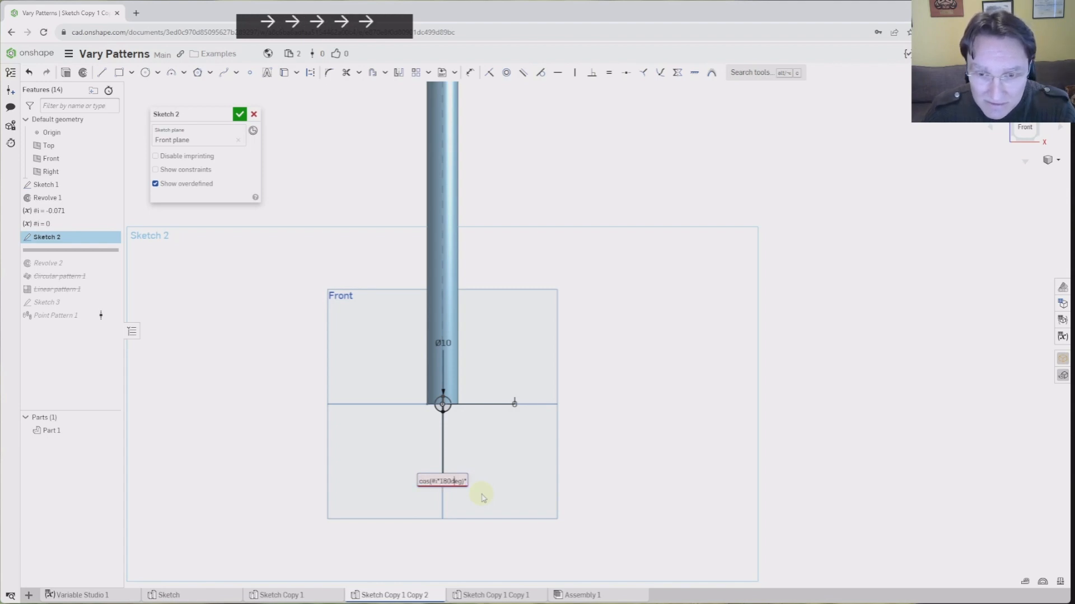
key(Right)
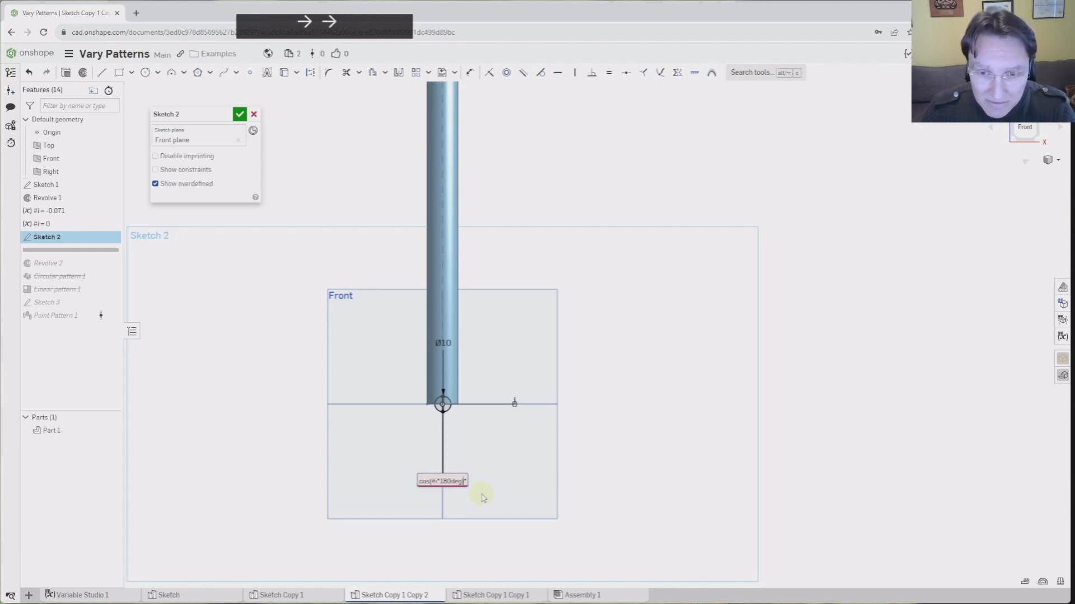
key(Right)
key(Right)
key(Right)
key(Right)
text(mm/)
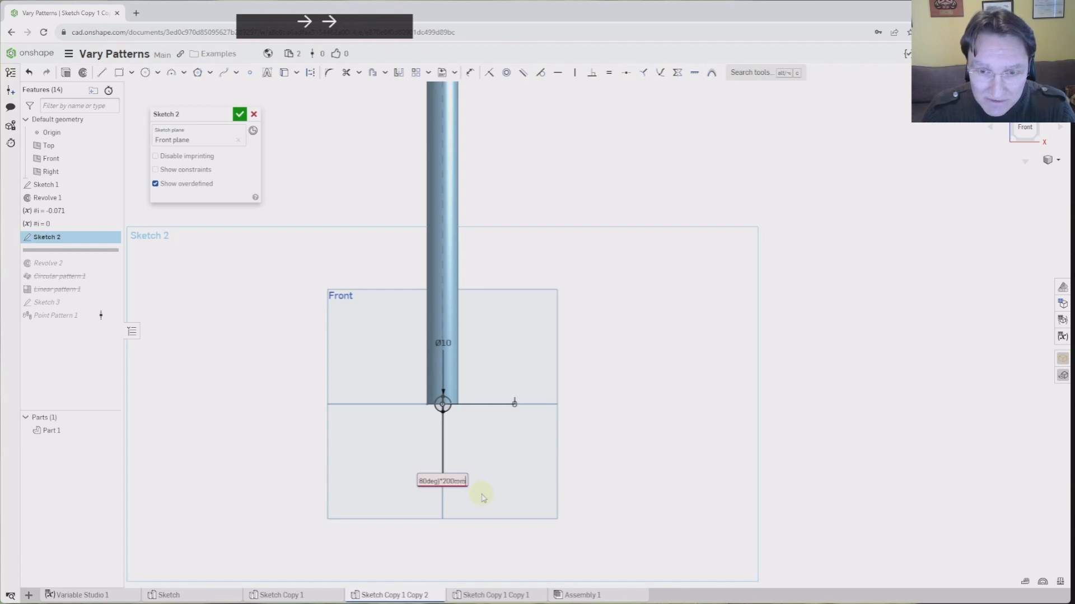
key(Left)
key(Left)
key(Delete)
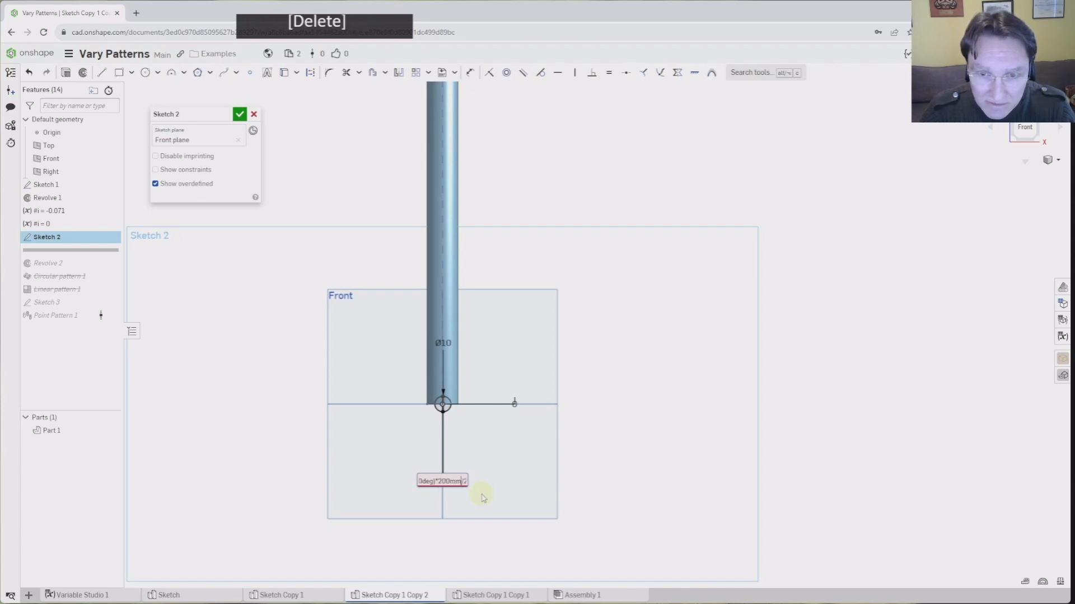
key(BackSpace)
key(BackSpace)
key(BackSpace)
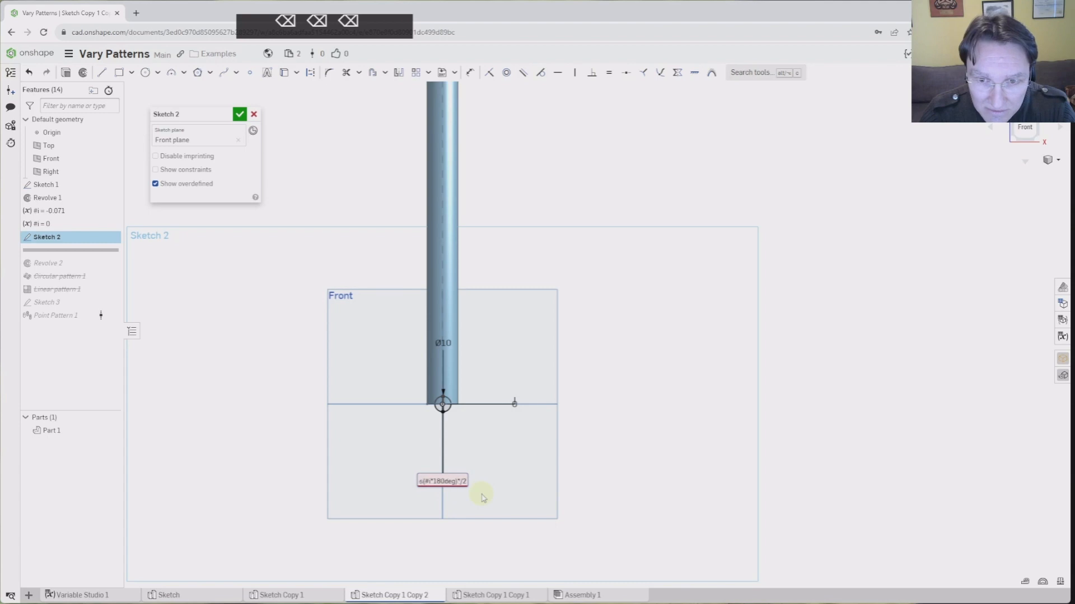
text(200mm)
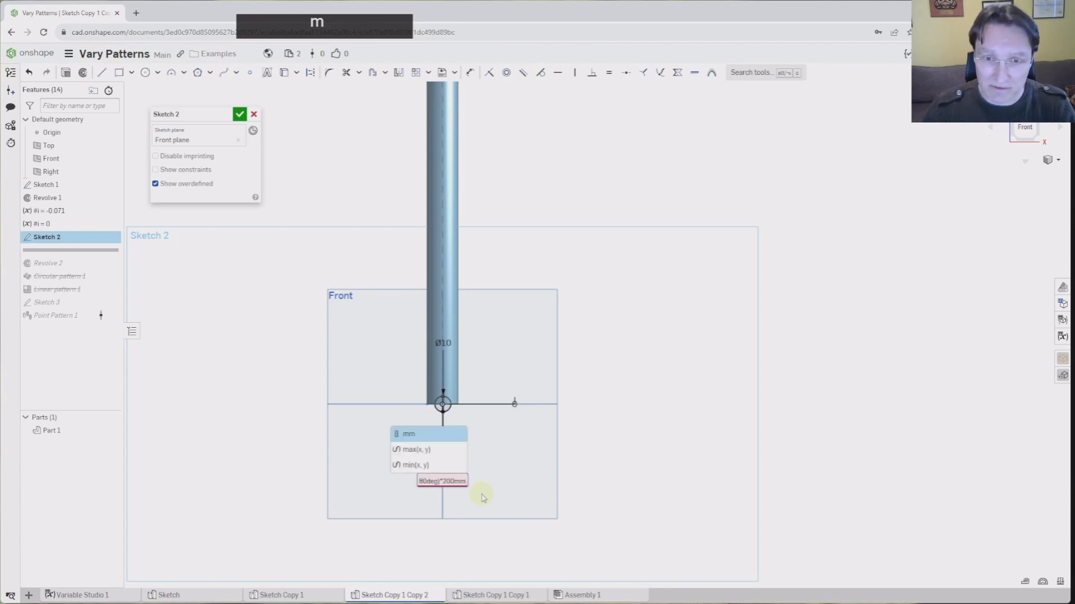
key(Return)
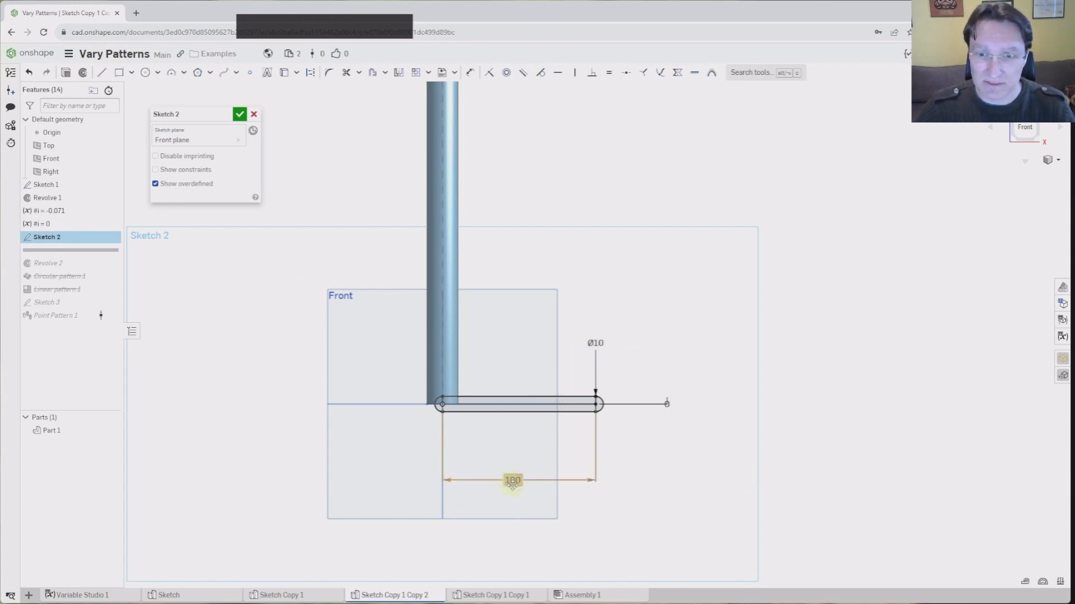
Accept Sketch 2, roll the history to the end and delete Circular pattern 1
click(245, 119)
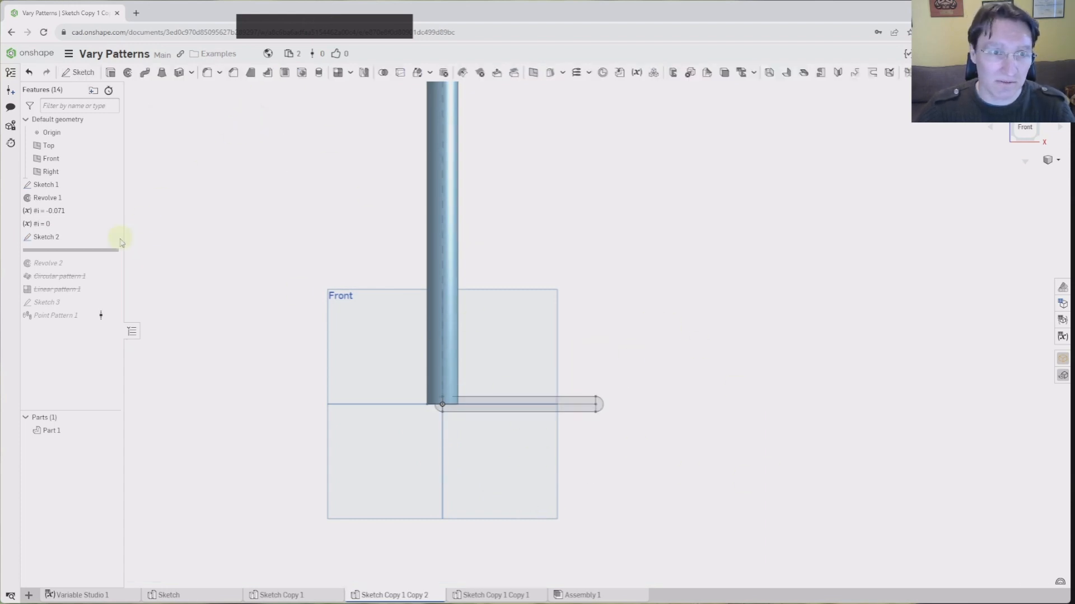
mouse_move(92, 250)
mouse_down()
mouse_move(86, 307)
mouse_move(84, 297)
mouse_up()
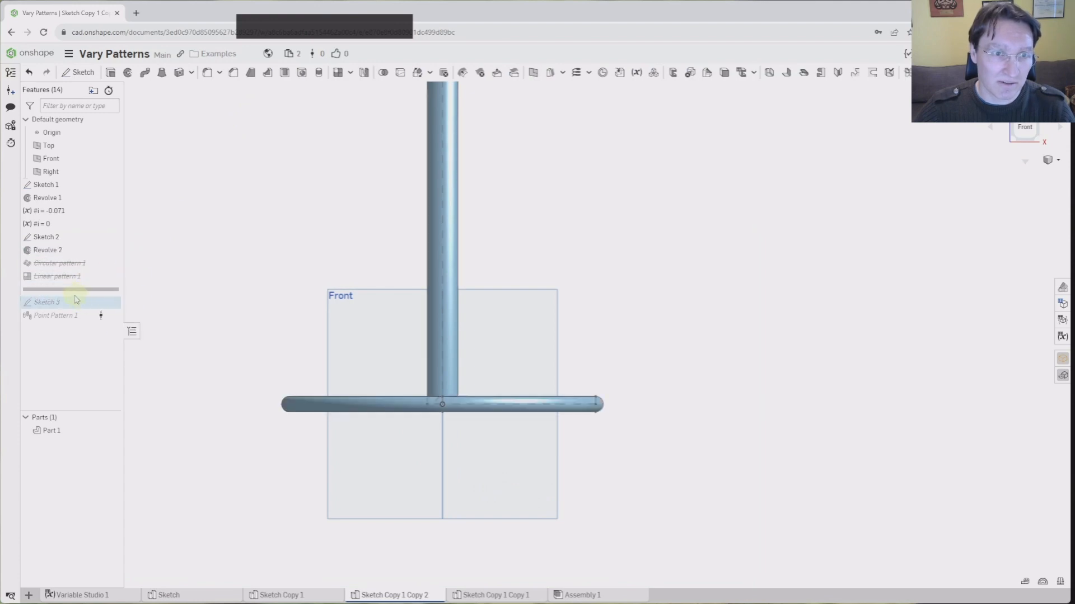
click(60, 265)
key(Delete)
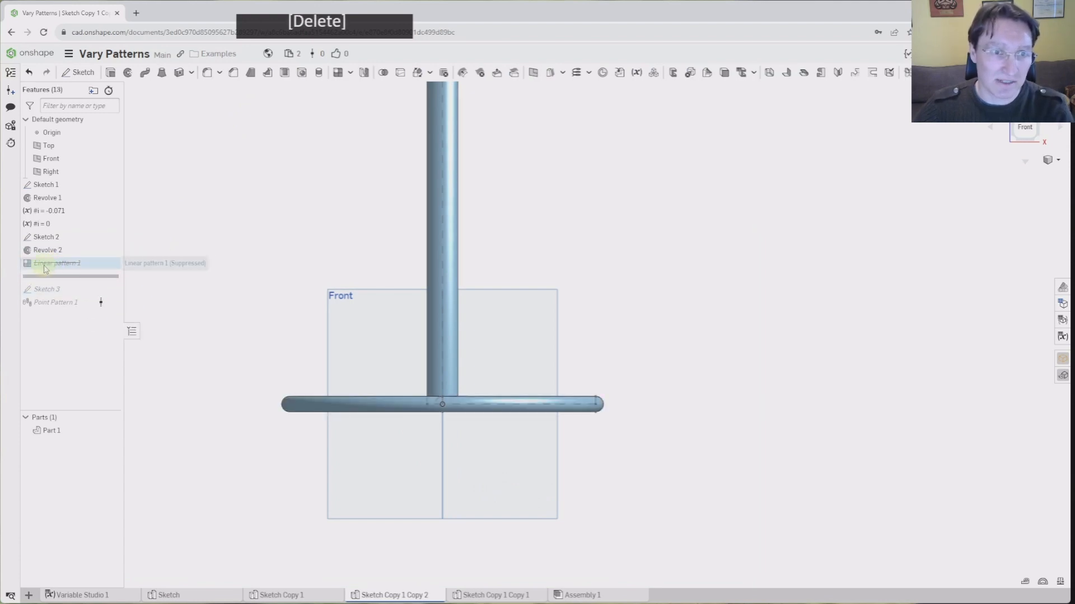
Set Linear pattern 1's distance to #Spacing
right_click(51, 267)
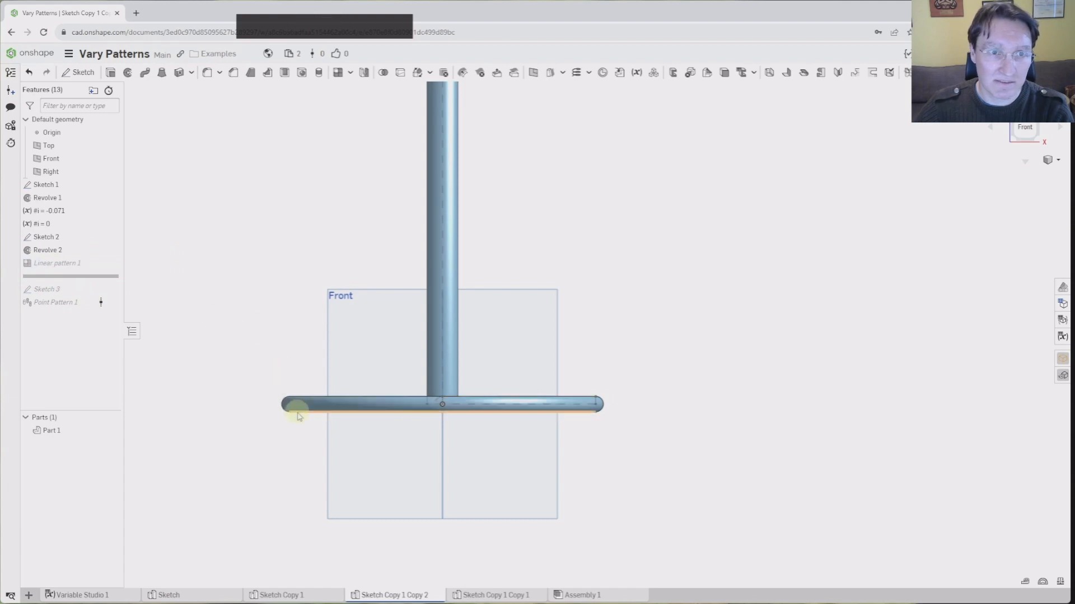
scroll(316, 472, up, 3)
scroll(265, 407, down, 3)
right_drag(266, 358, 264, 363)
double_click(60, 265)
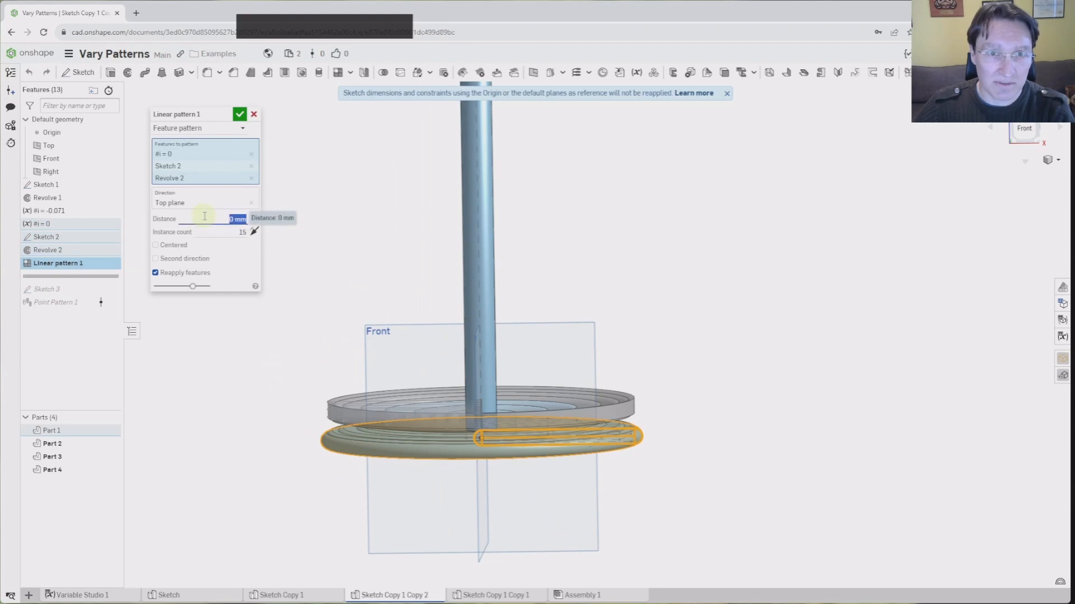
text(in)
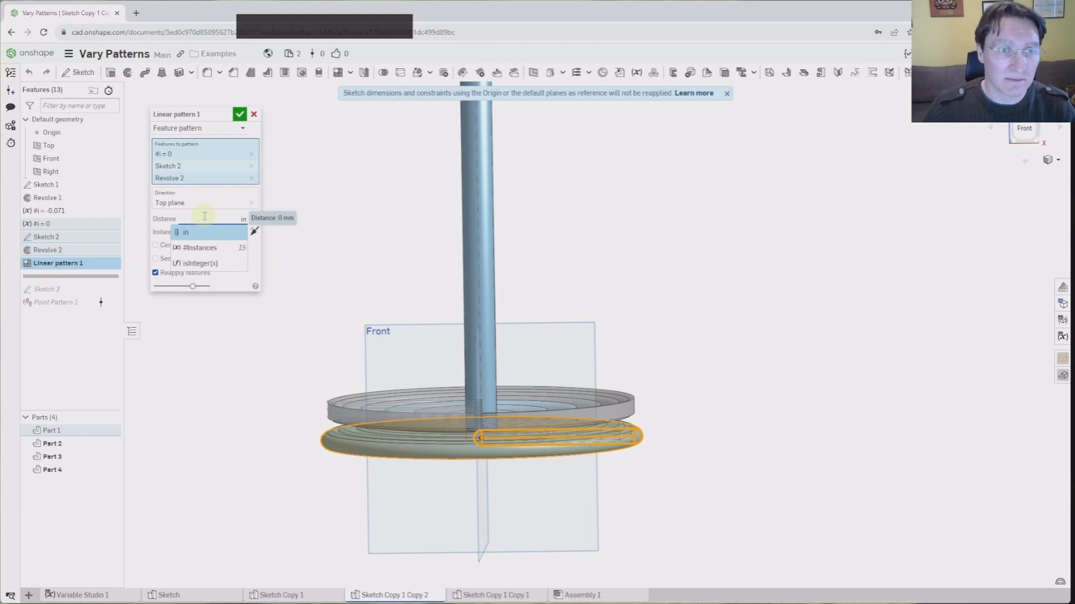
key(BackSpace)
key(BackSpace)
text(#Spacing)
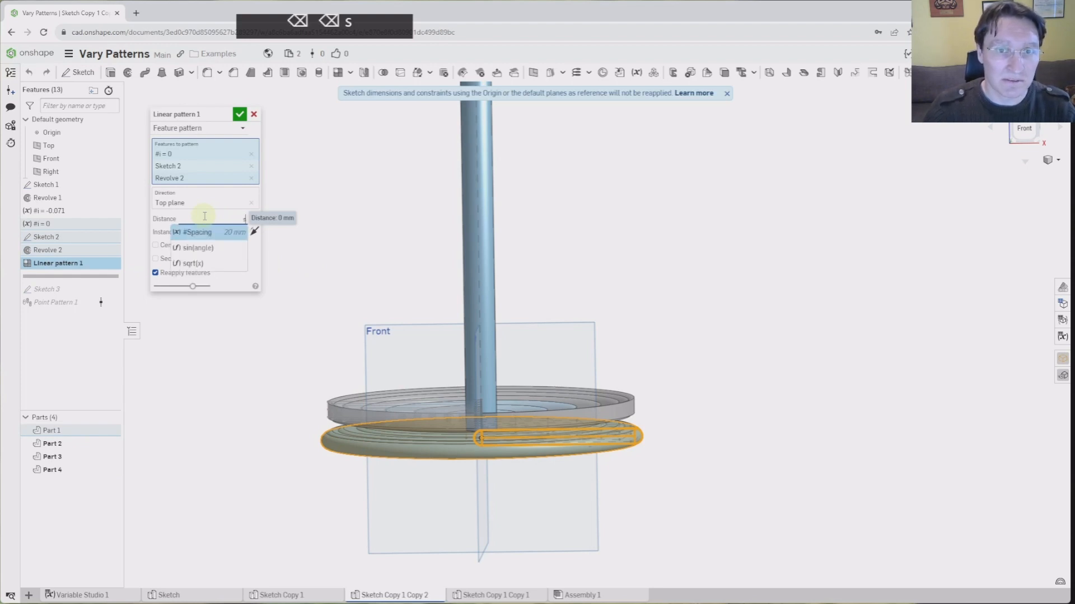
key(Return)
key(Return)
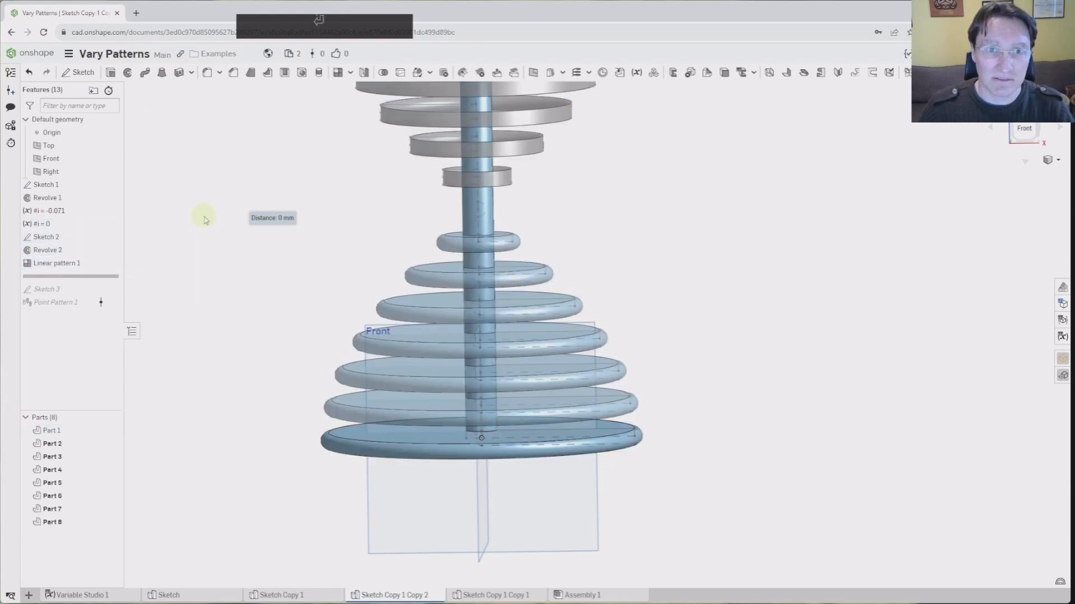
scroll(359, 246, up, 3)
scroll(480, 247, down, 3)
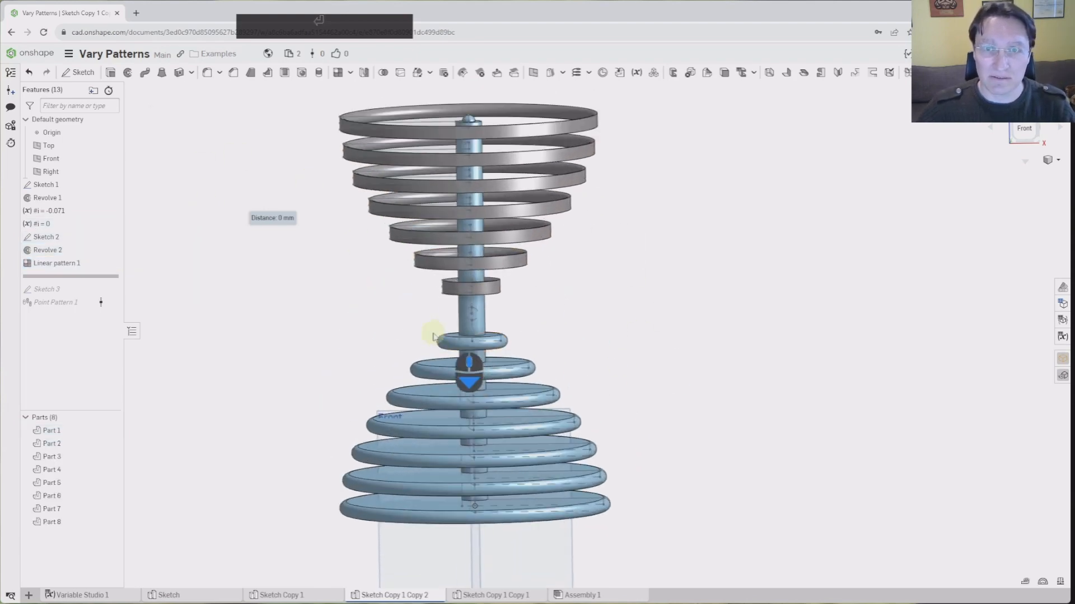
mouse_move(434, 336)
right_down()
mouse_move(448, 306)
mouse_move(437, 321)
mouse_move(447, 329)
mouse_move(442, 321)
right_up()
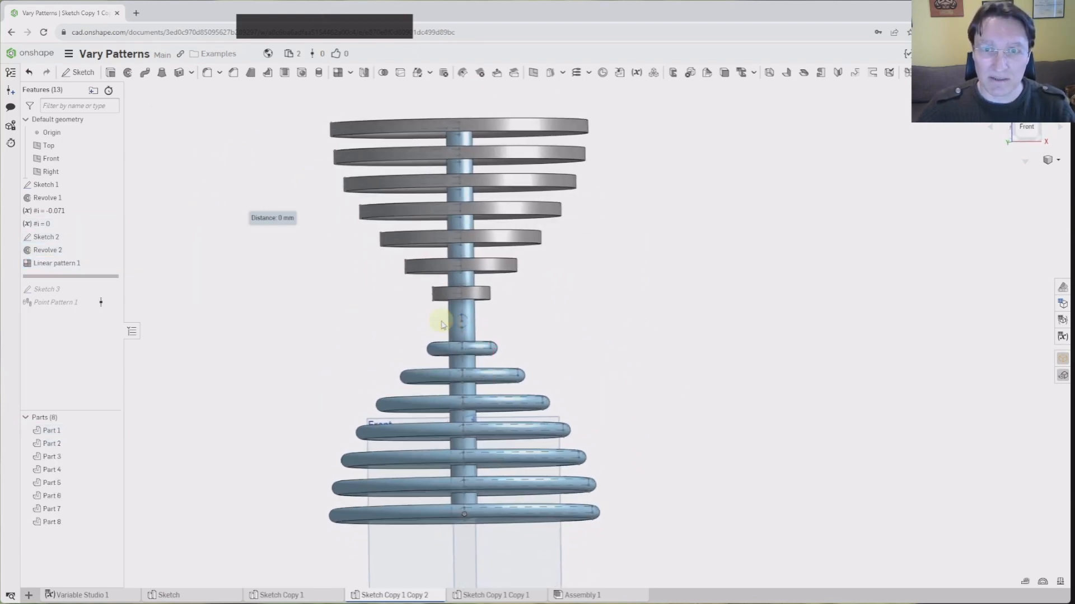
scroll(443, 271, down, 3)
scroll(482, 352, up, 3)
scroll(482, 351, up, 2)
right_drag(516, 315, 518, 317)
scroll(485, 361, down, 4)
middle_drag(473, 441, 441, 393)
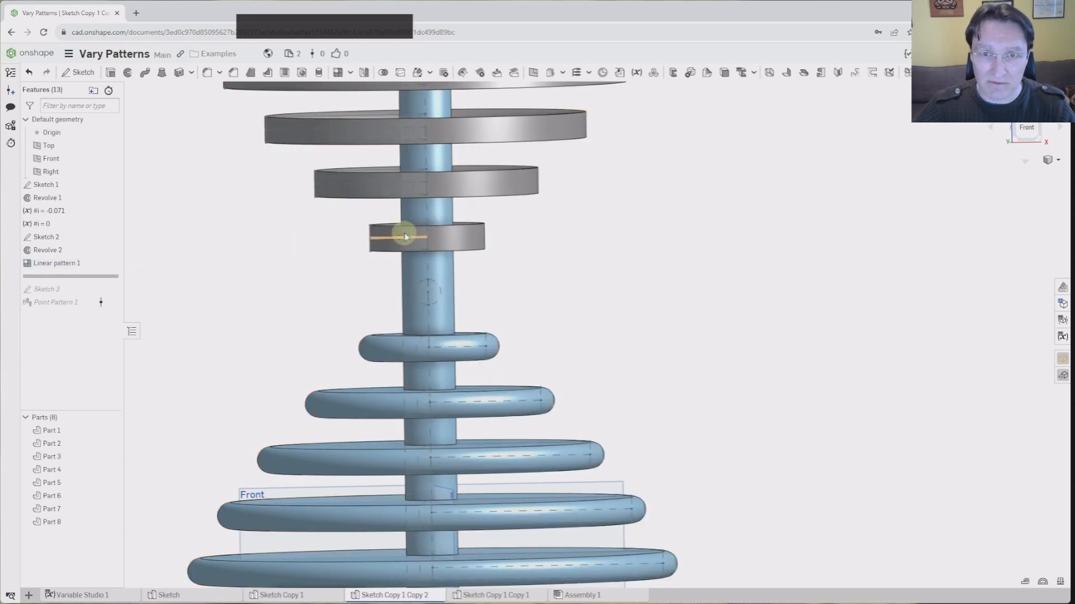
scroll(367, 330, up, 3)
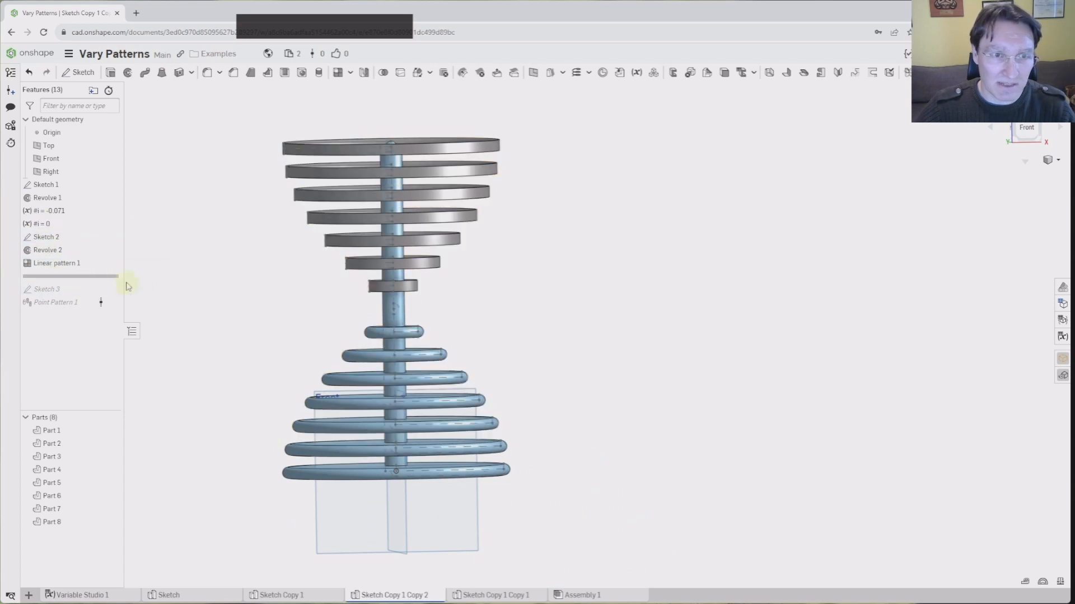
Wrap the cos(#i*180deg) term of Sketch 2's 100 dimension in abs() and preview the final model
double_click(50, 237)
double_click(440, 517)
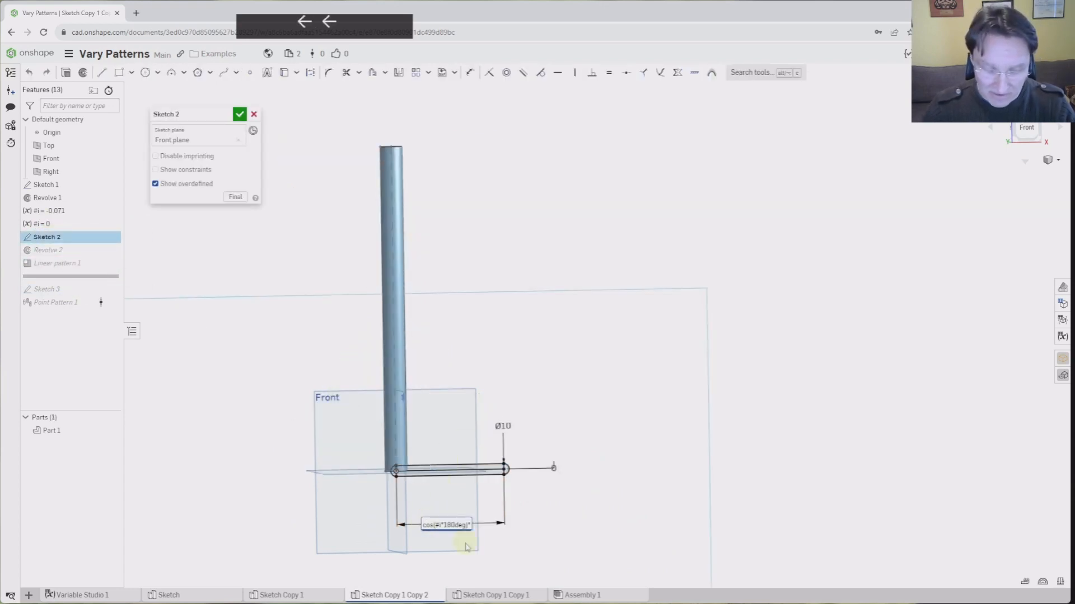
text(abs()
key(Right)
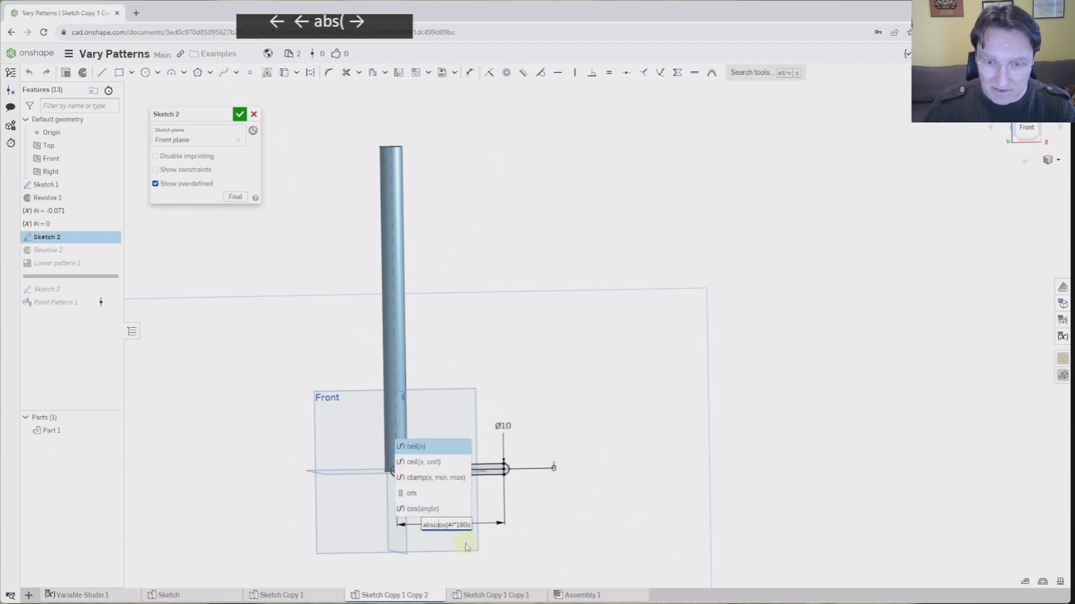
key(Right)
key(Right)
key(Right)
key(Right)
key(Right)
key(Right)
key(Right)
key(Right)
key(Right)
key(Right)
key(Right)
key(Right)
key(Right)
key(Right)
key(Right)
key(Left)
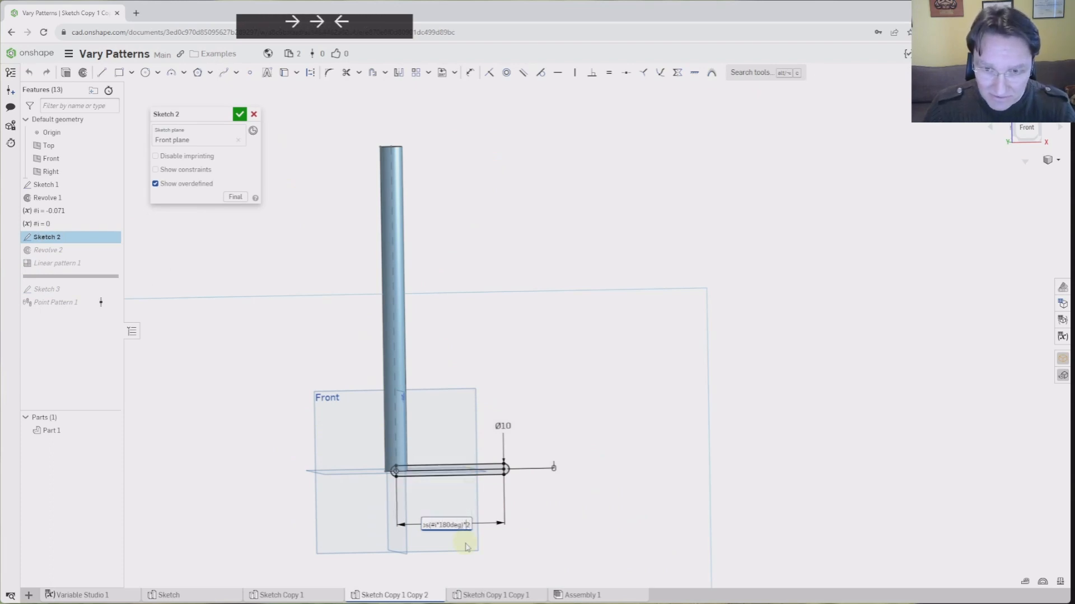
key(Left)
text())
key(Return)
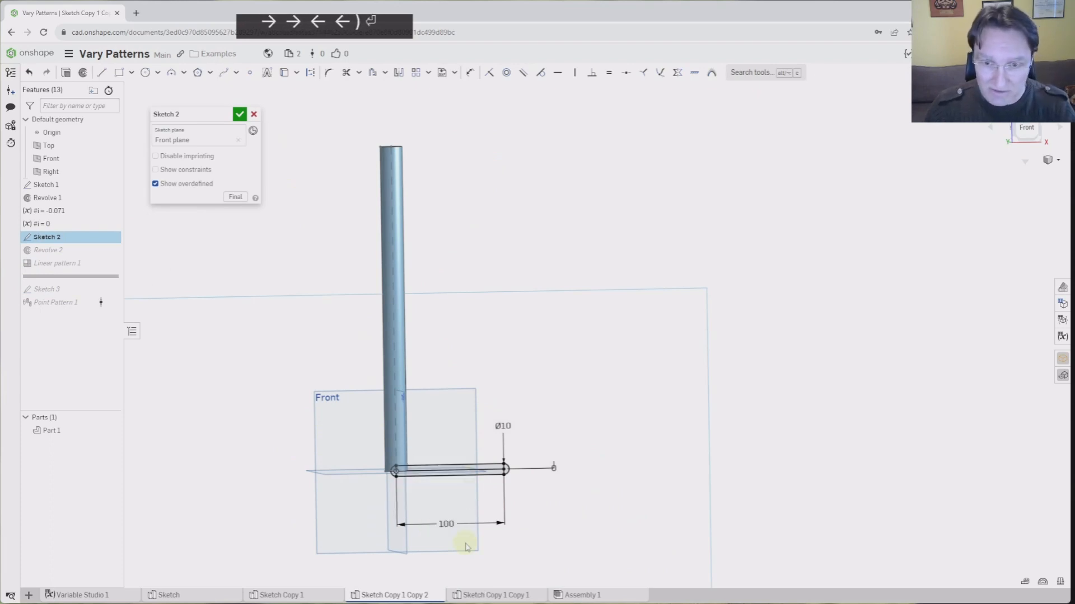
click(238, 196)
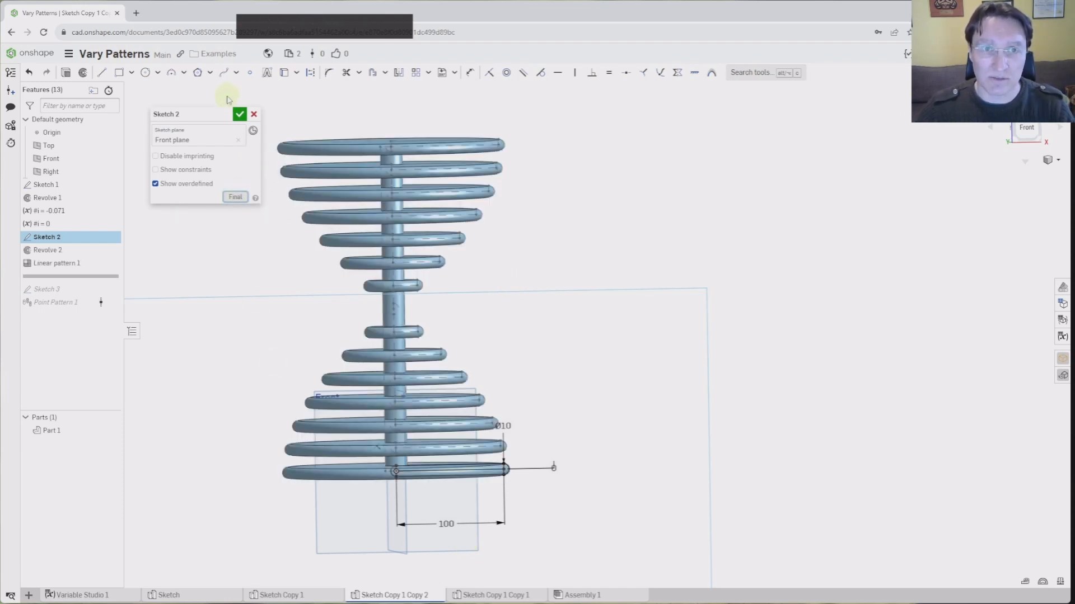
Close Sketch 2 and view the fourteen-ring hourglass straight from the front, zoomed out
click(240, 113)
scroll(623, 335, down, 4)
middle_drag(623, 337, 528, 357)
right_drag(379, 343, 380, 344)
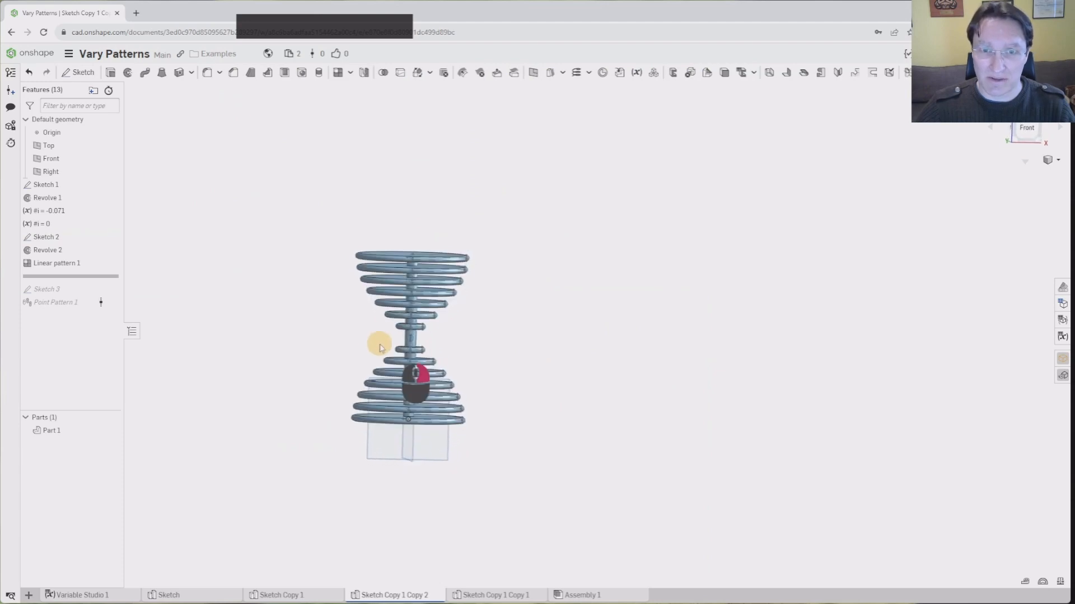
click(1014, 137)
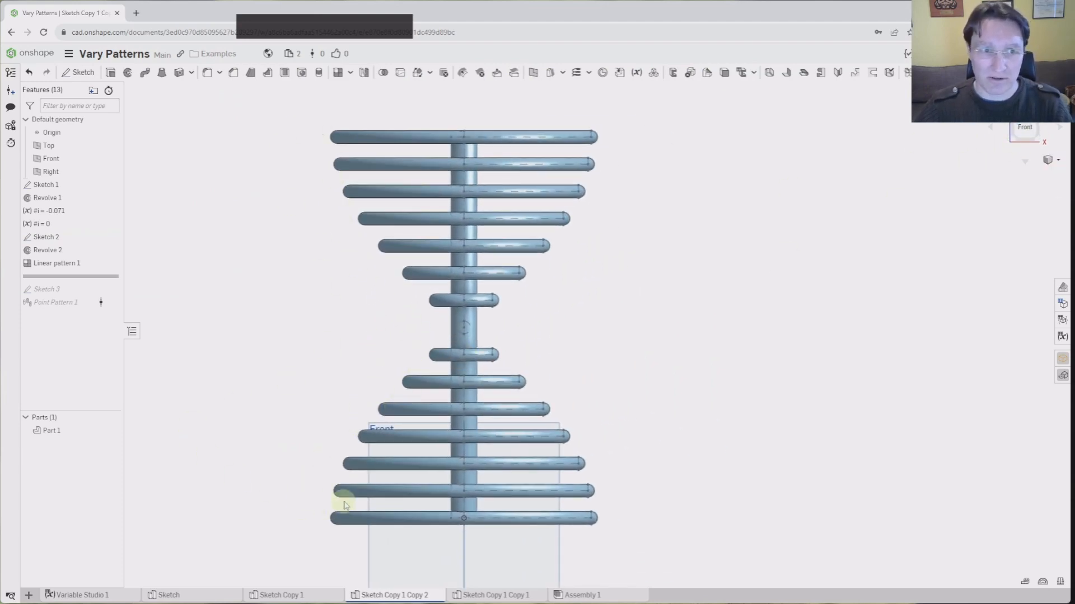
scroll(272, 439, down, 1)
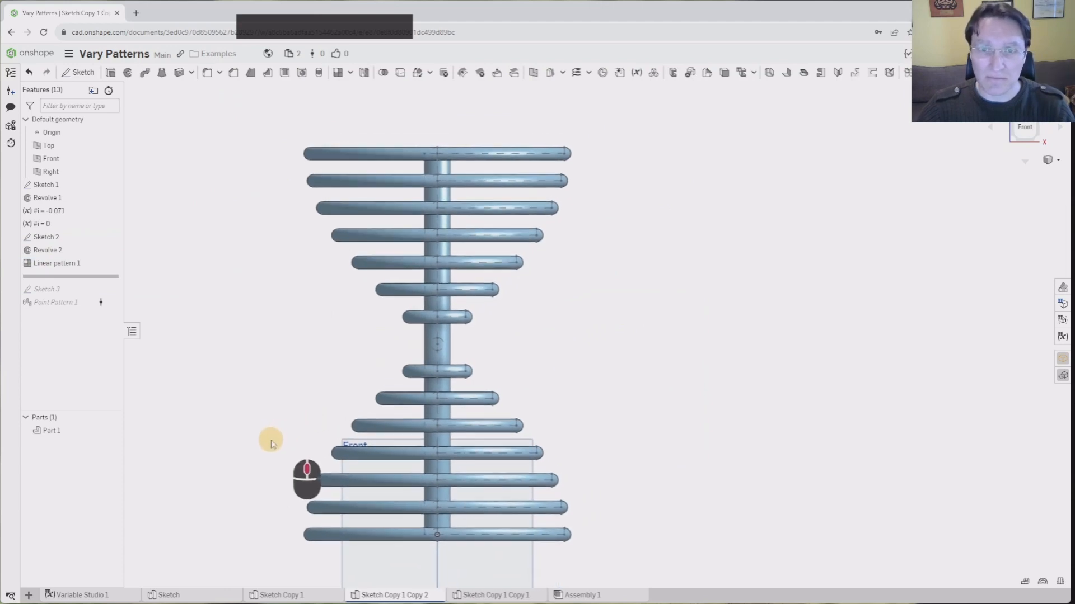
scroll(294, 447, down, 1)
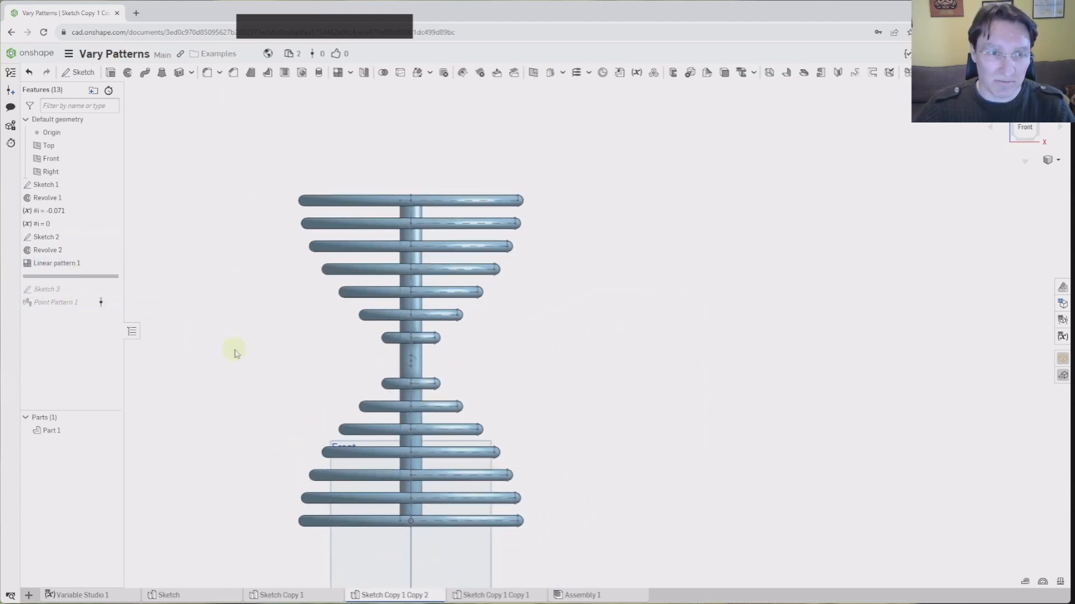
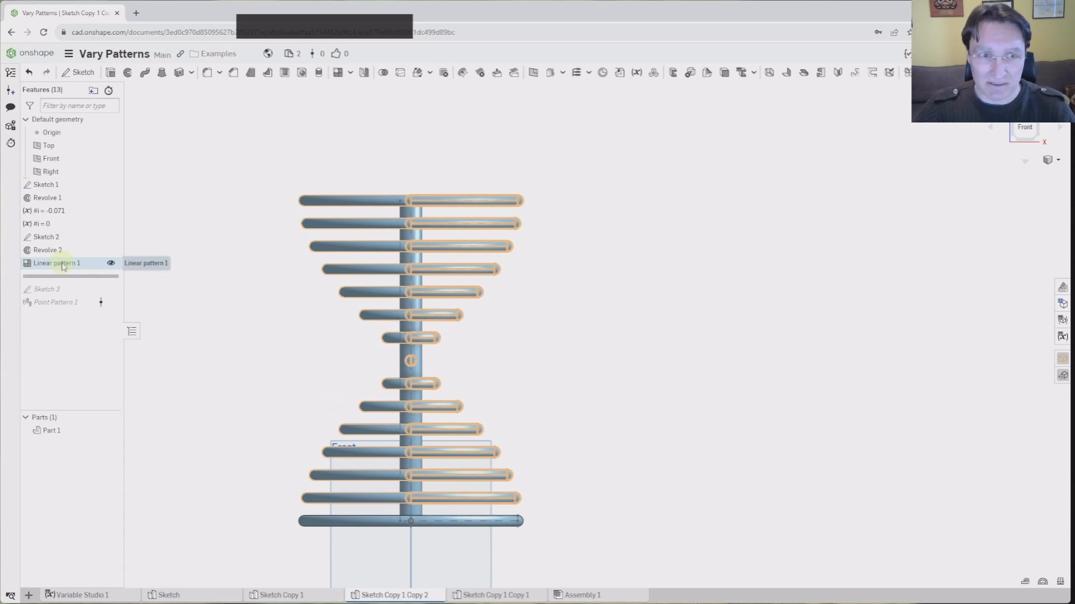
Replace the fixed angle in Sketch 2's ring dimension with a new #paramrange angle variable of 270 deg
double_click(52, 238)
double_click(460, 576)
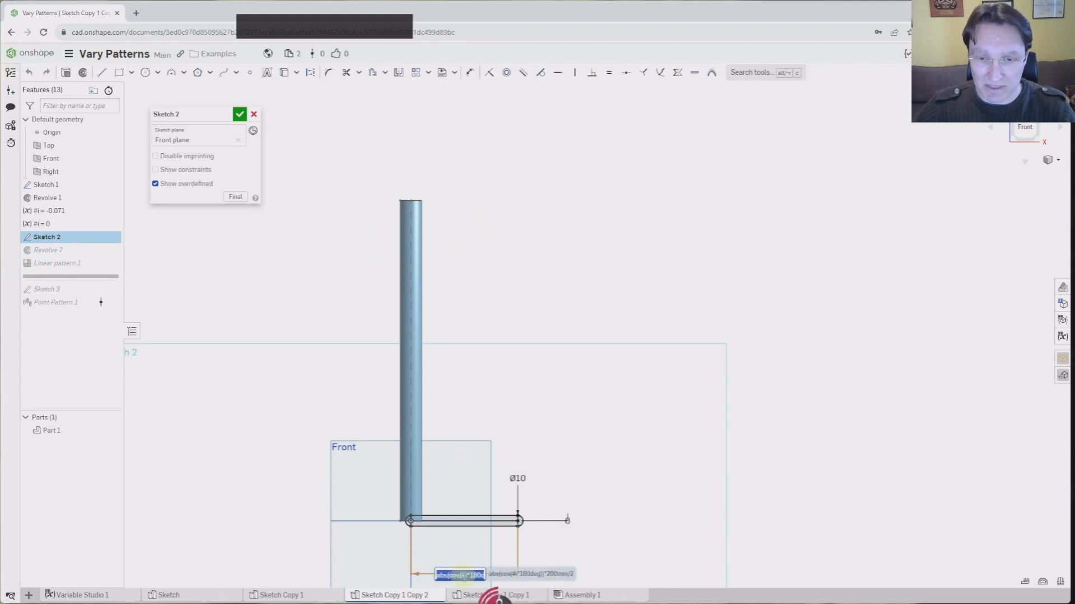
key(Return)
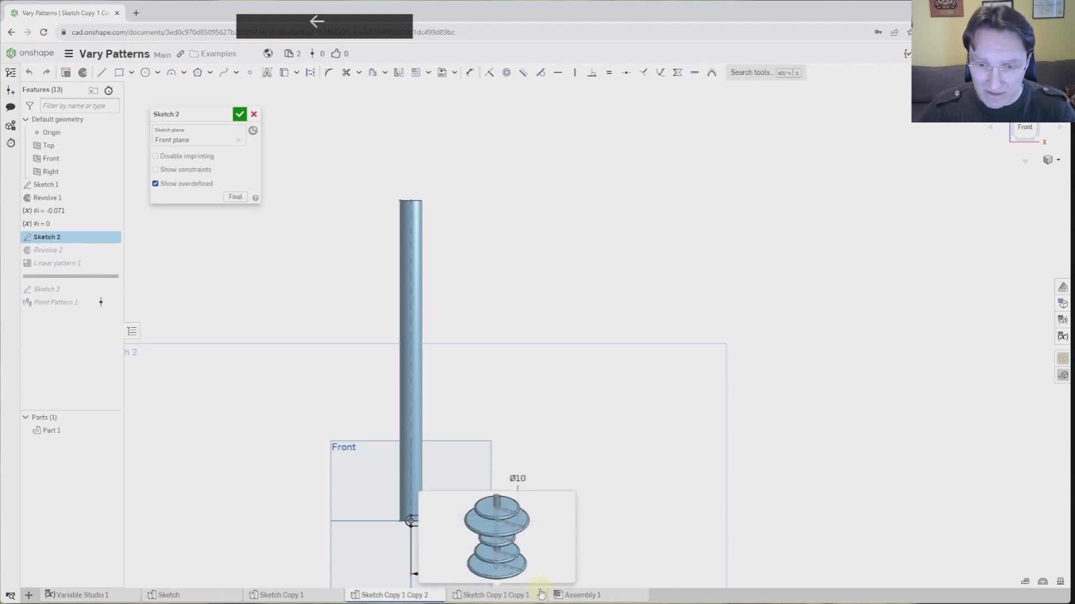
key(Delete)
key(Delete)
key(Delete)
key(Delete)
key(Delete)
key(Delete)
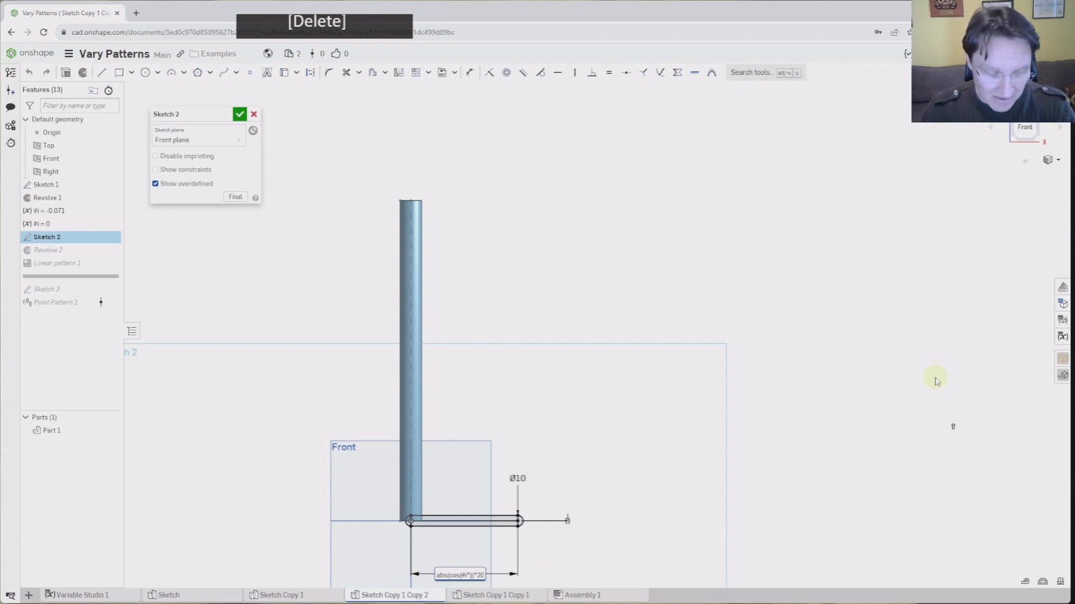
text(#)
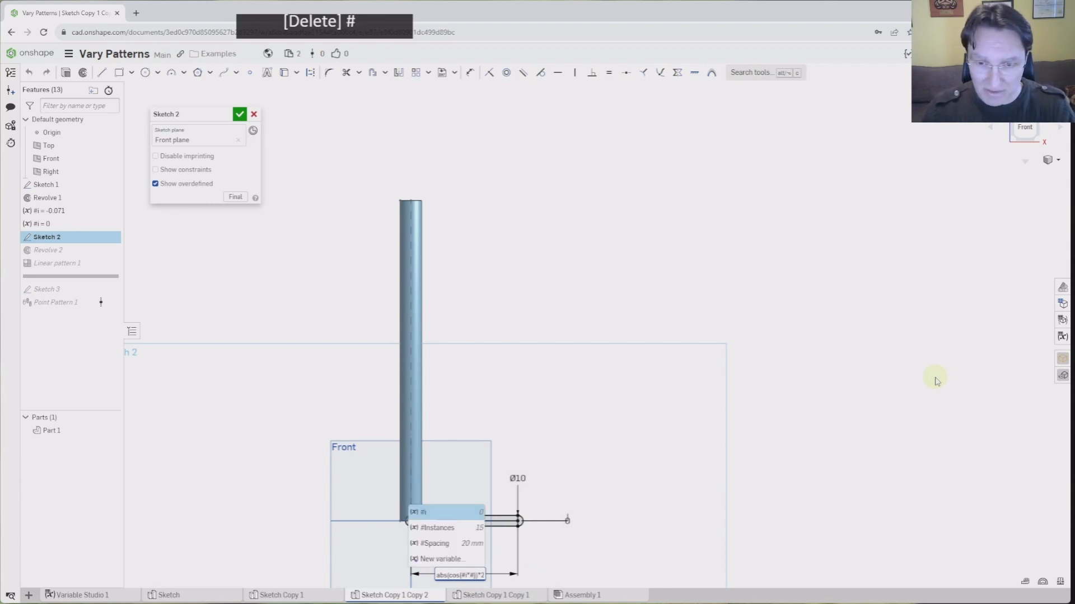
text(paramrange)
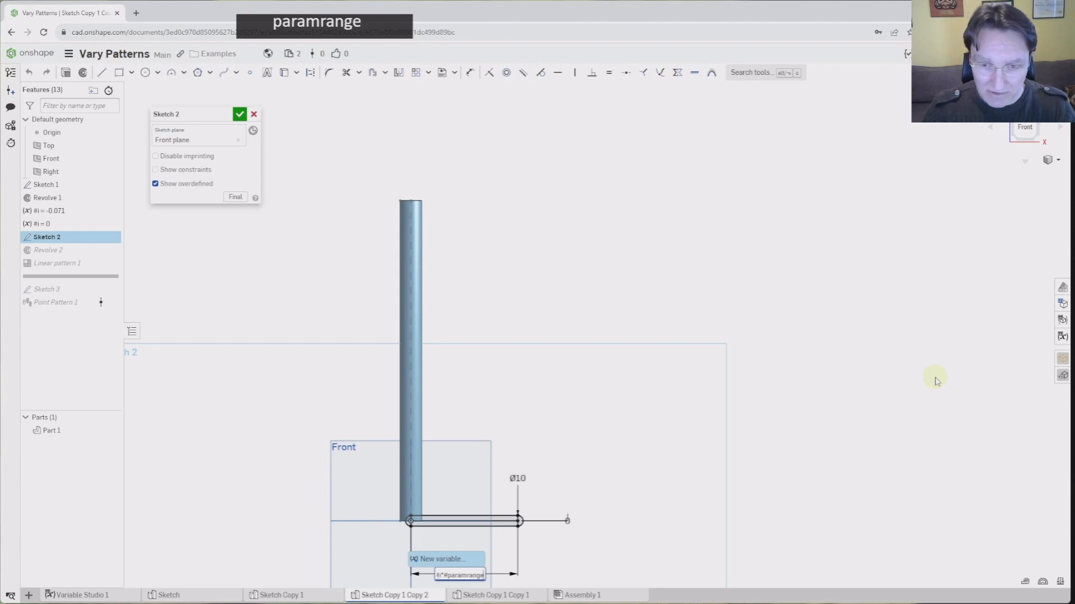
key(Return)
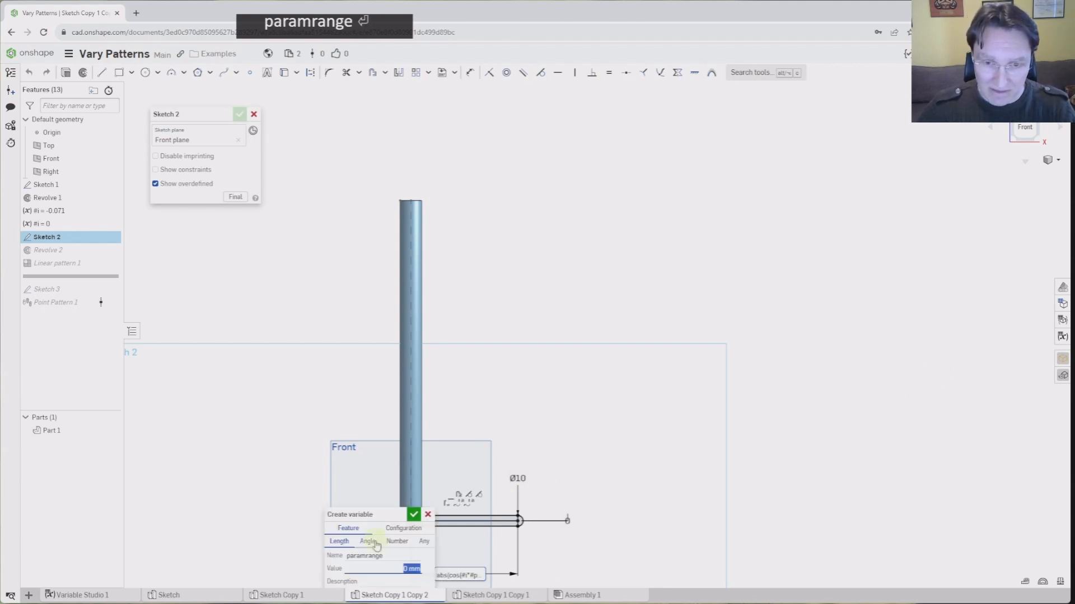
click(369, 541)
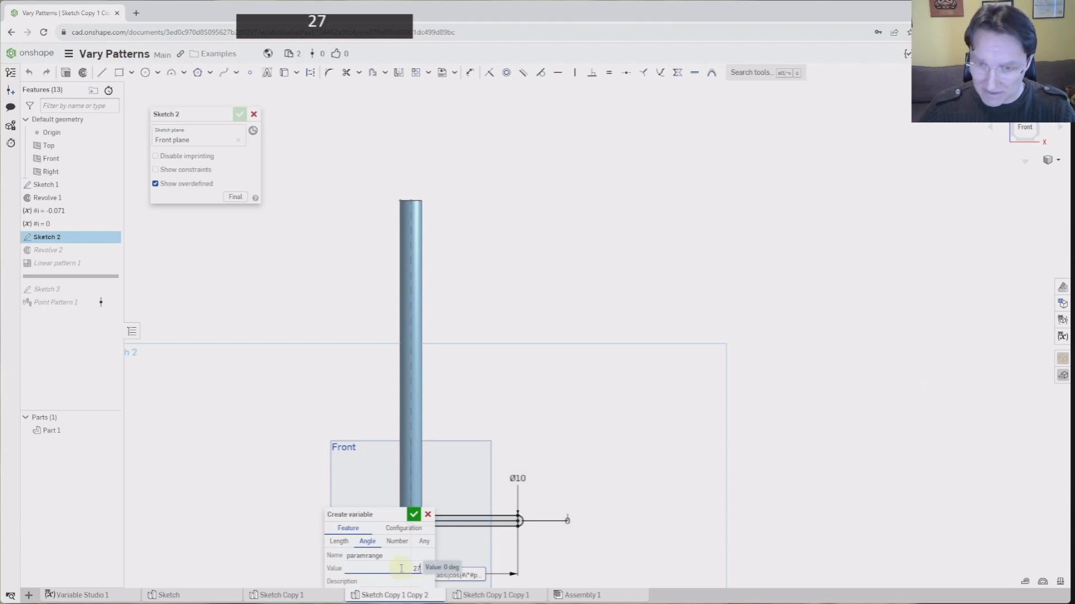
key(Return)
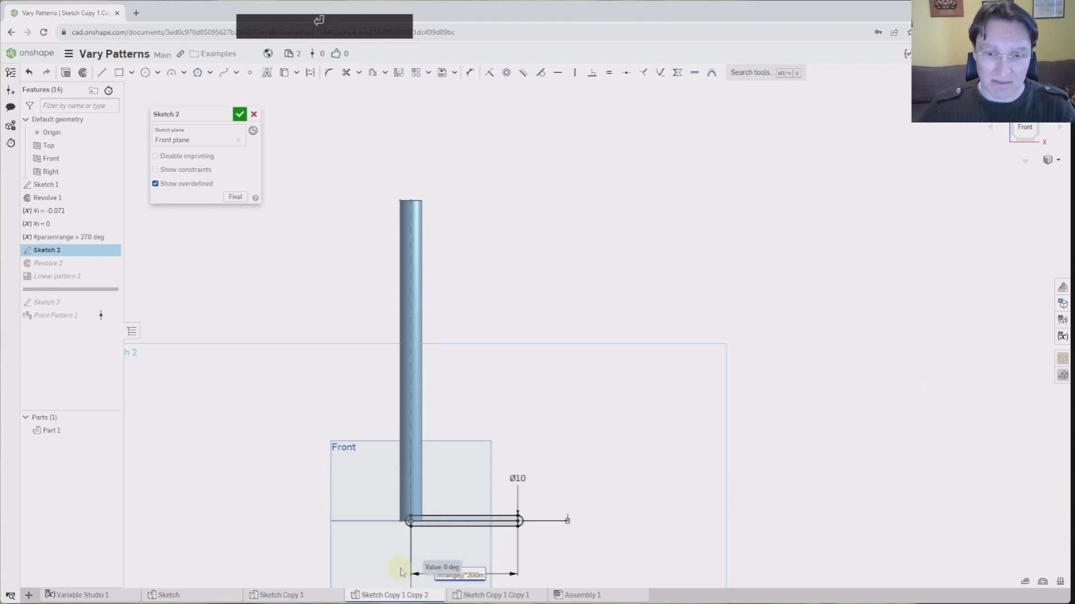
click(240, 115)
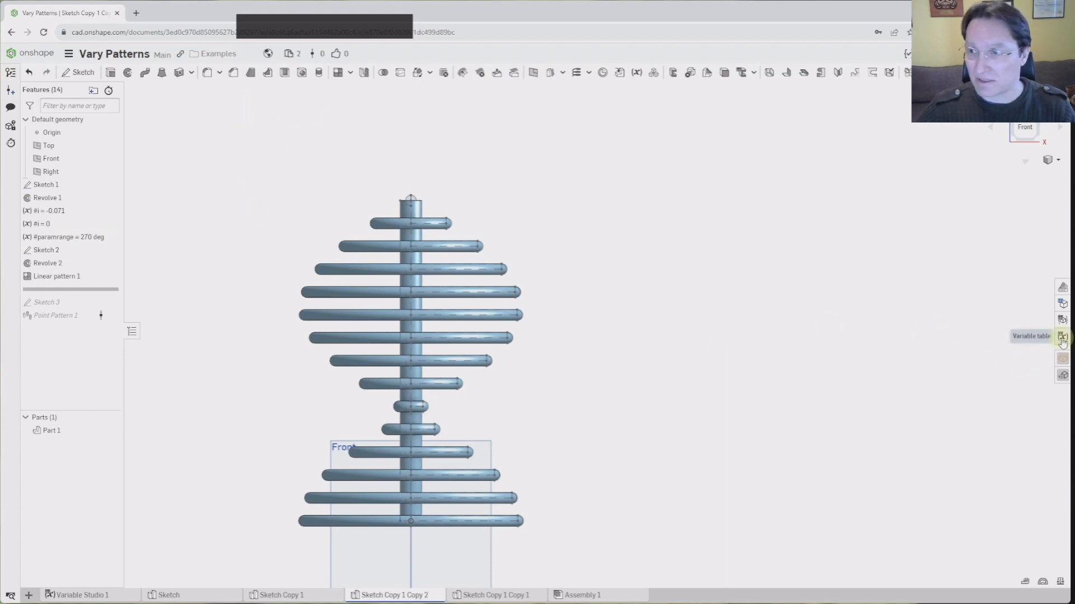
In the Variable table, set the pattern instance count to 25
click(1059, 360)
click(825, 232)
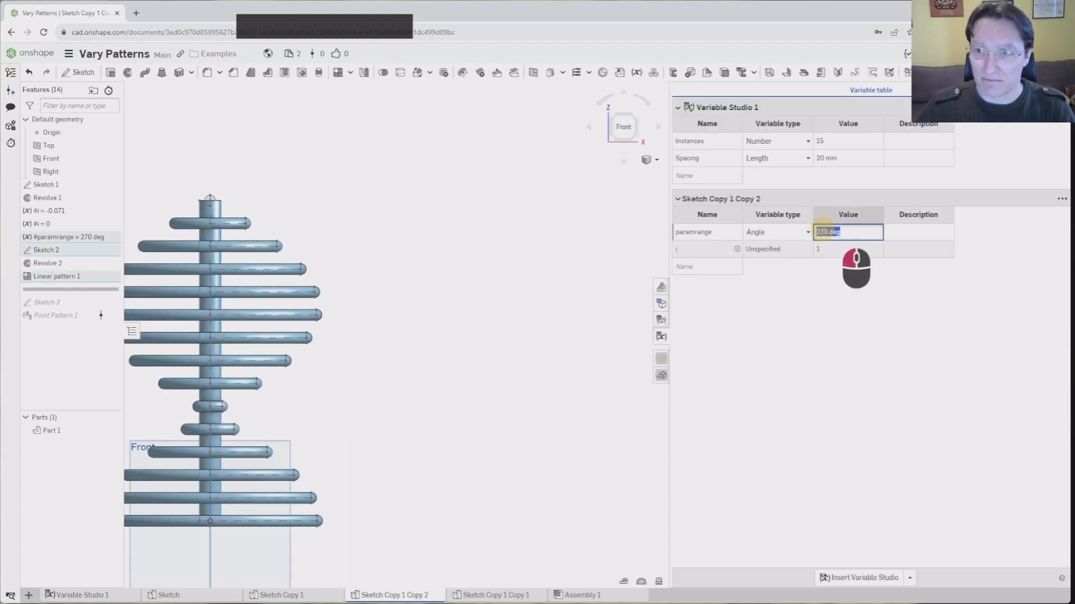
drag(829, 230, 815, 230)
click(831, 268)
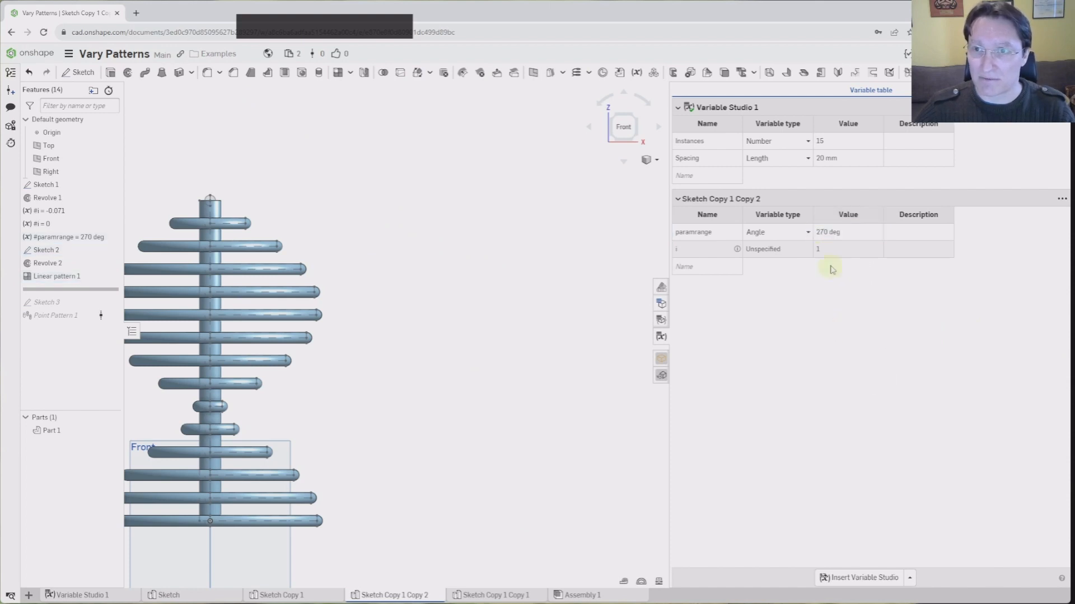
double_click(833, 141)
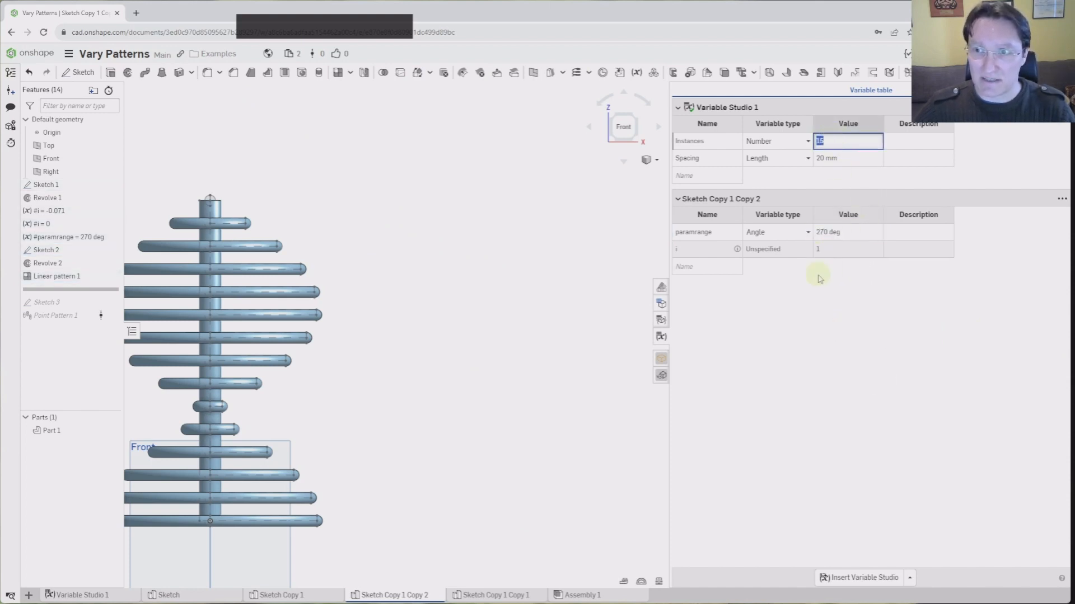
scroll(531, 401, up, 2)
scroll(285, 349, down, 2)
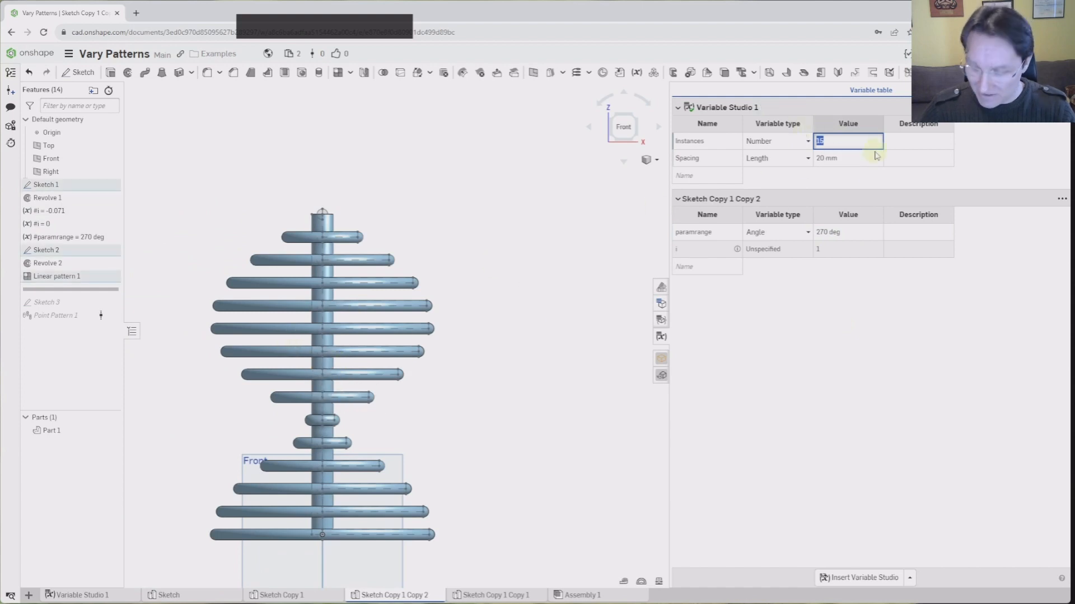
key(Return)
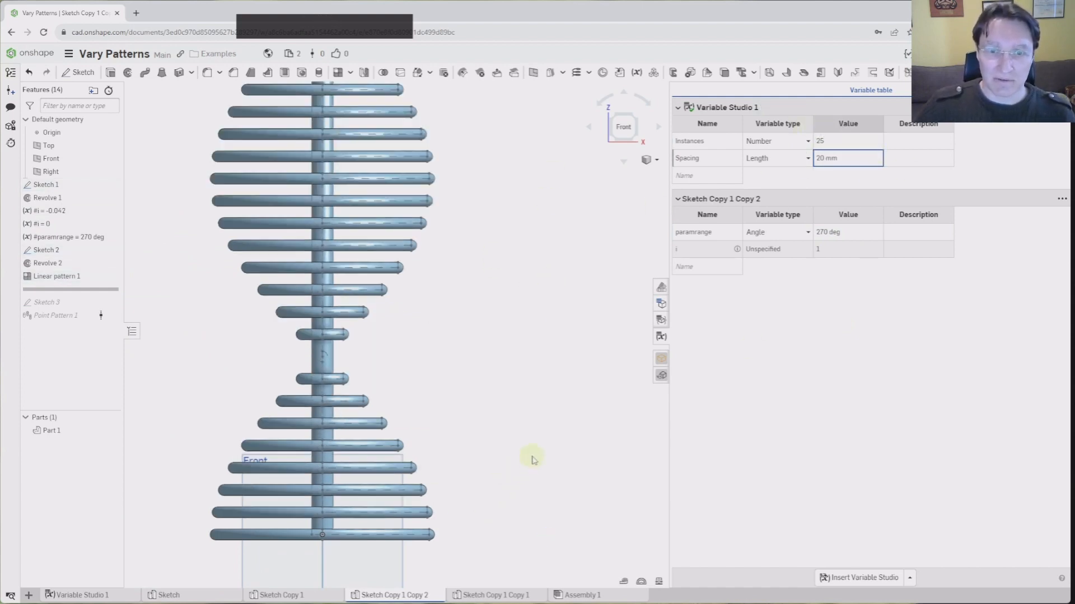
Change the paramrange value to 360 deg
middle_drag(461, 446, 471, 510)
scroll(465, 497, up, 3)
scroll(456, 446, down, 1)
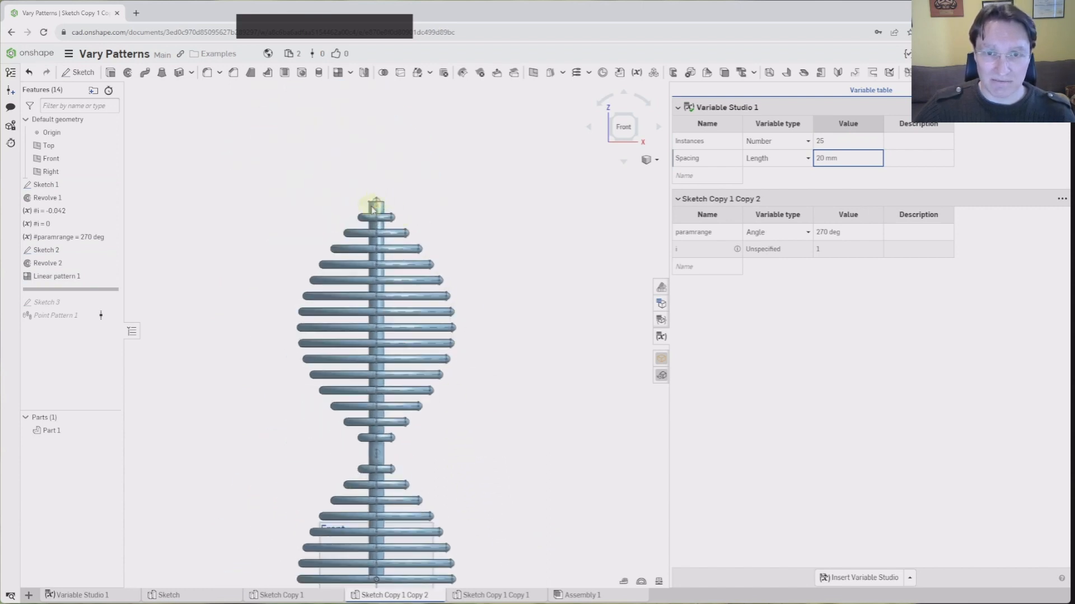
scroll(355, 511, down, 2)
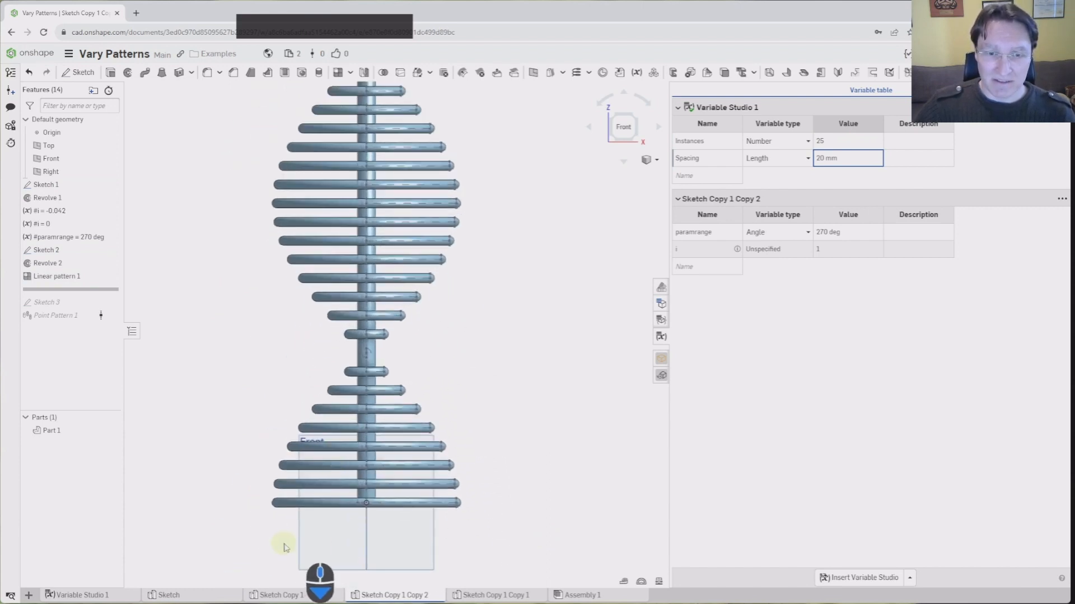
middle_drag(393, 187, 345, 394)
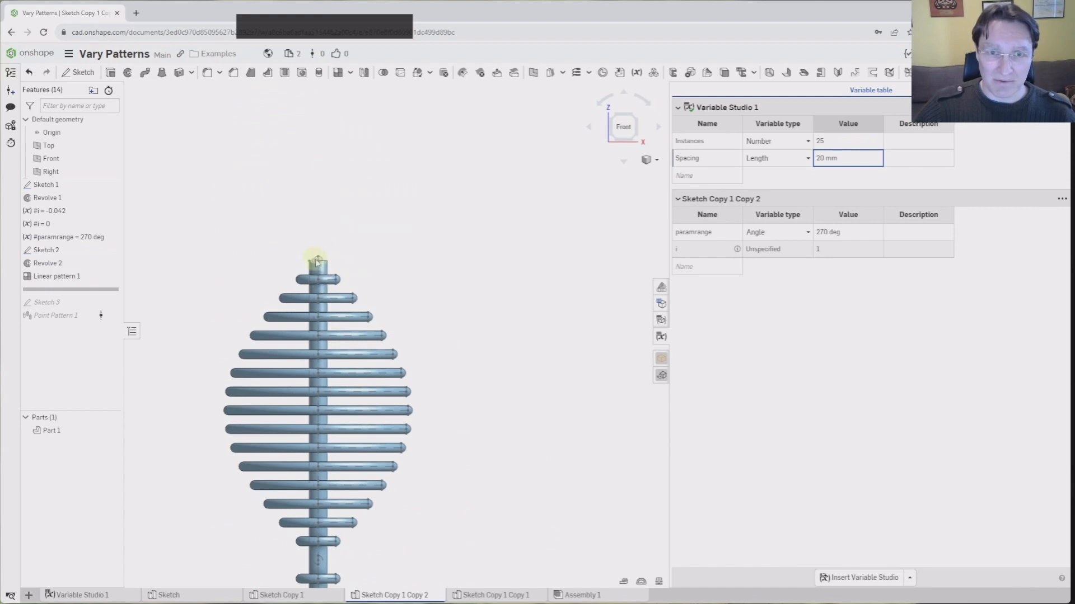
middle_drag(460, 504, 529, 465)
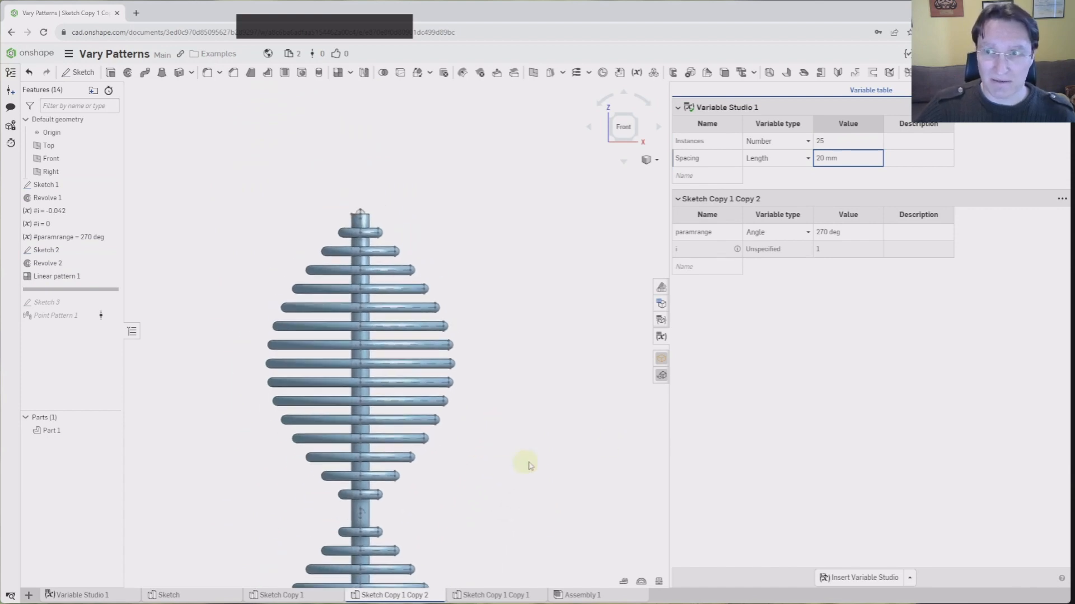
click(827, 233)
double_click(822, 233)
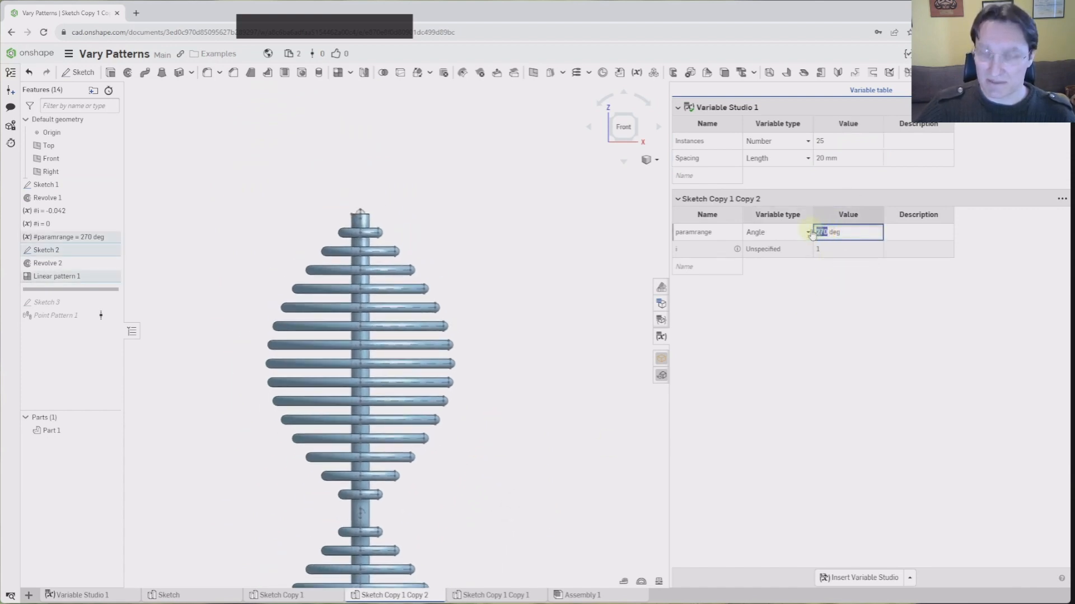
text(360)
key(Return)
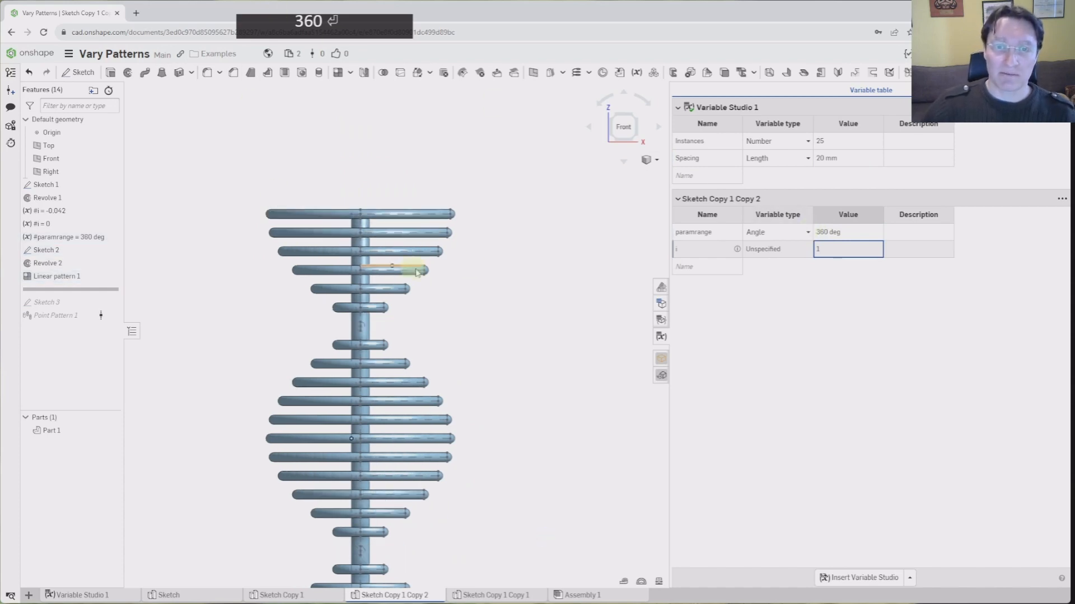
right_drag(412, 269, 414, 313)
scroll(436, 353, up, 2)
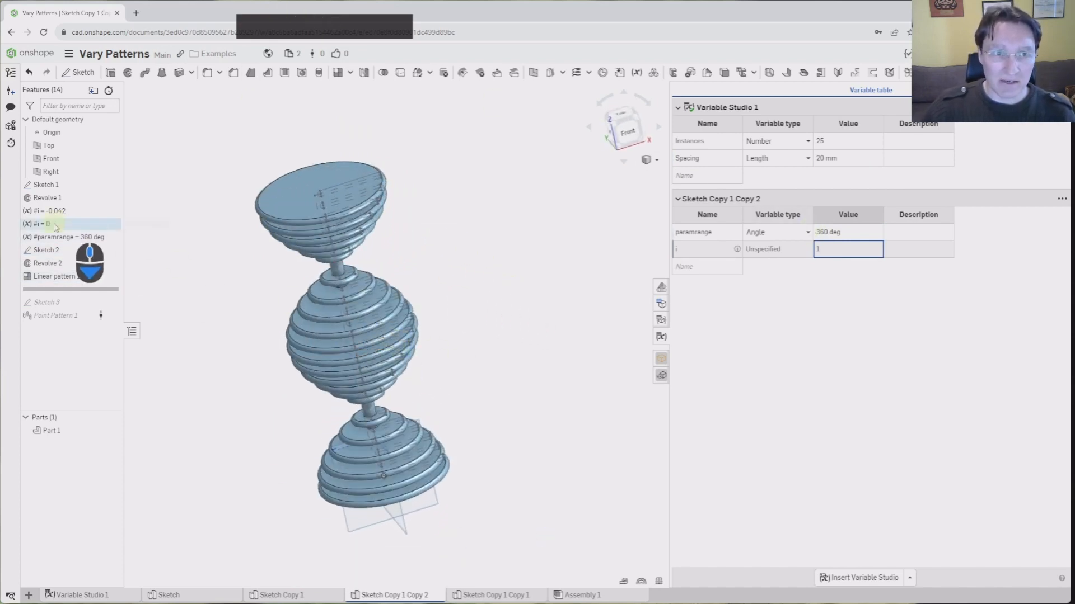
middle_drag(257, 348, 282, 354)
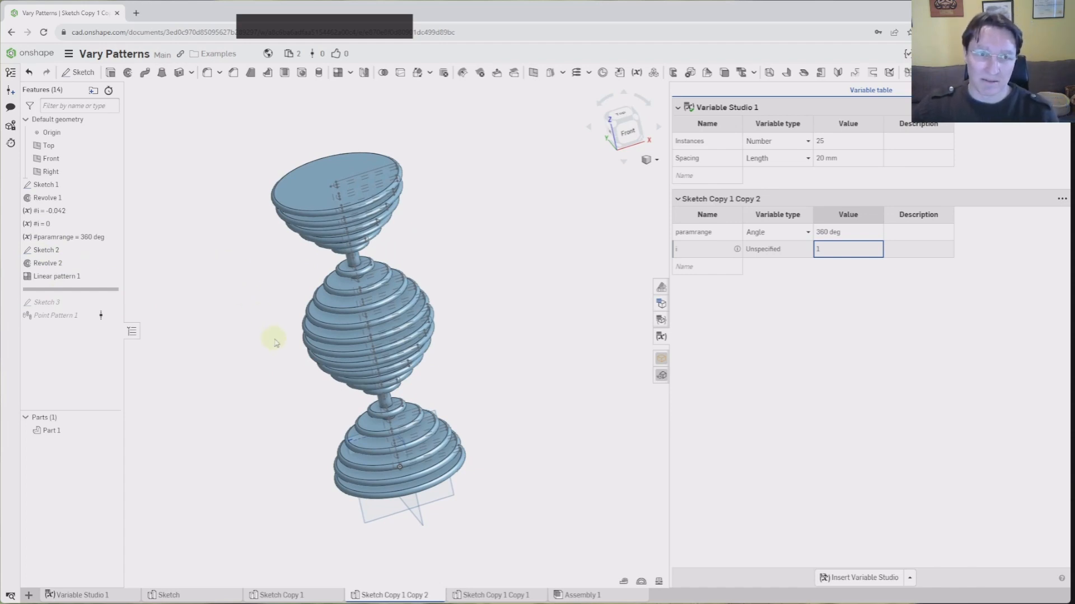
mouse_move(261, 384)
right_down()
mouse_move(252, 379)
mouse_move(261, 390)
right_up()
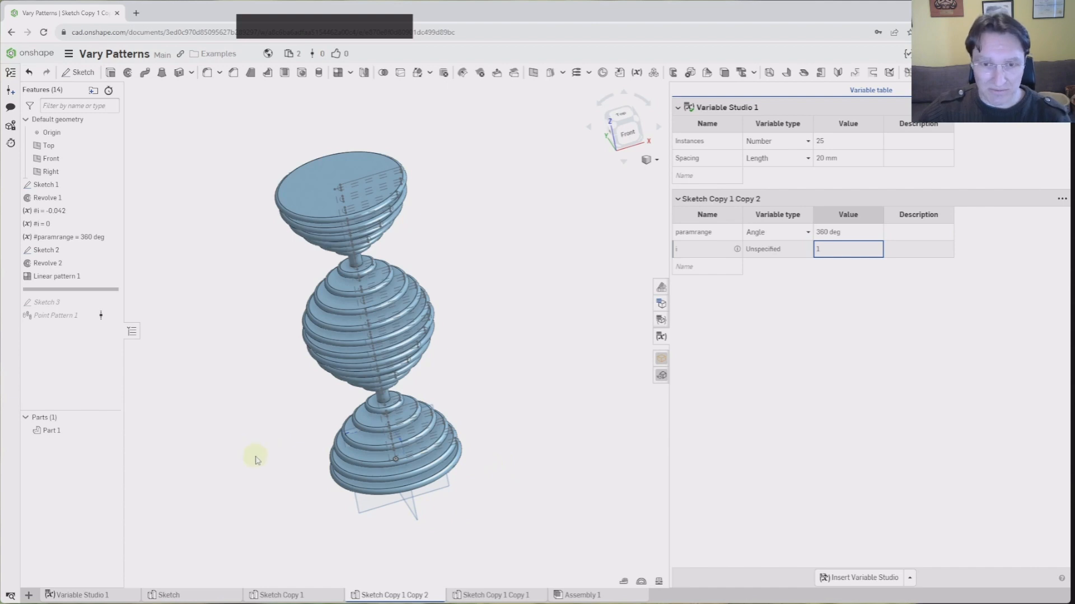
right_drag(255, 460, 271, 448)
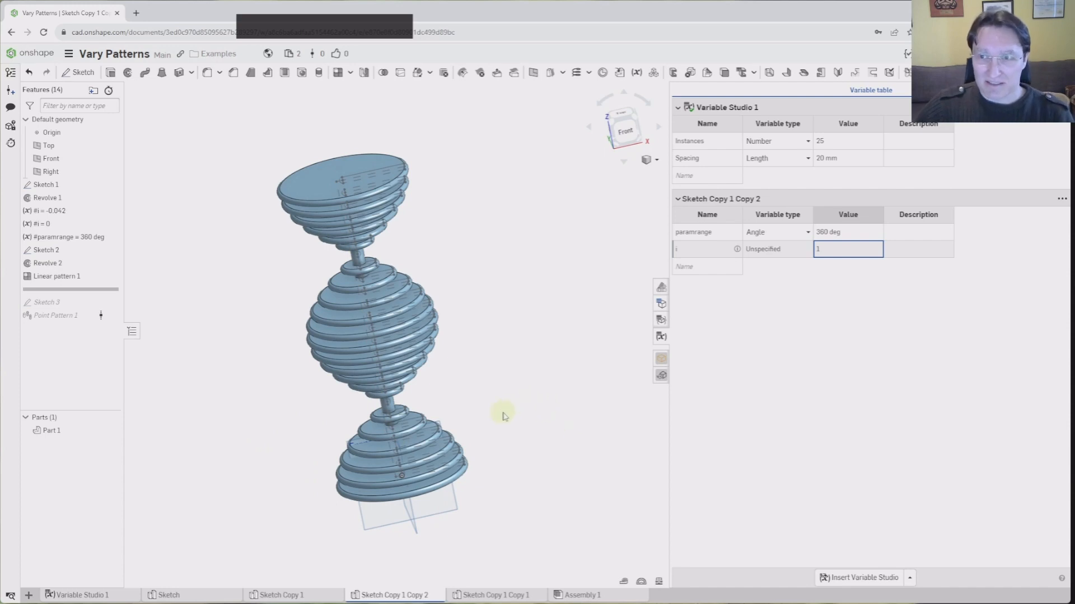
mouse_move(503, 415)
right_down()
mouse_move(485, 372)
mouse_move(493, 410)
right_up()
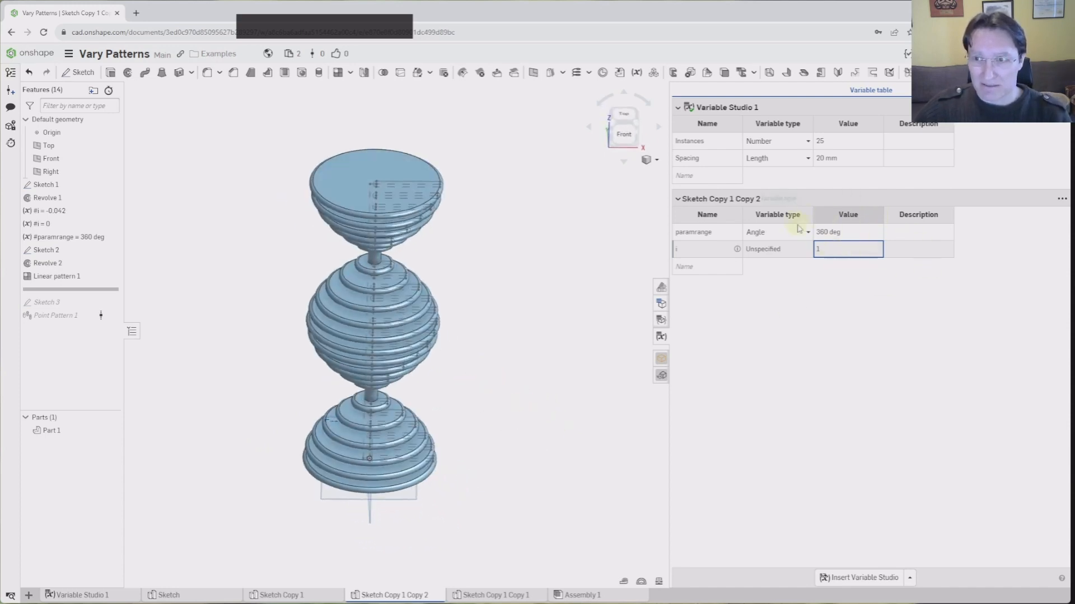
Inspect the #i = 0 variable's definition and close it without changes
double_click(41, 224)
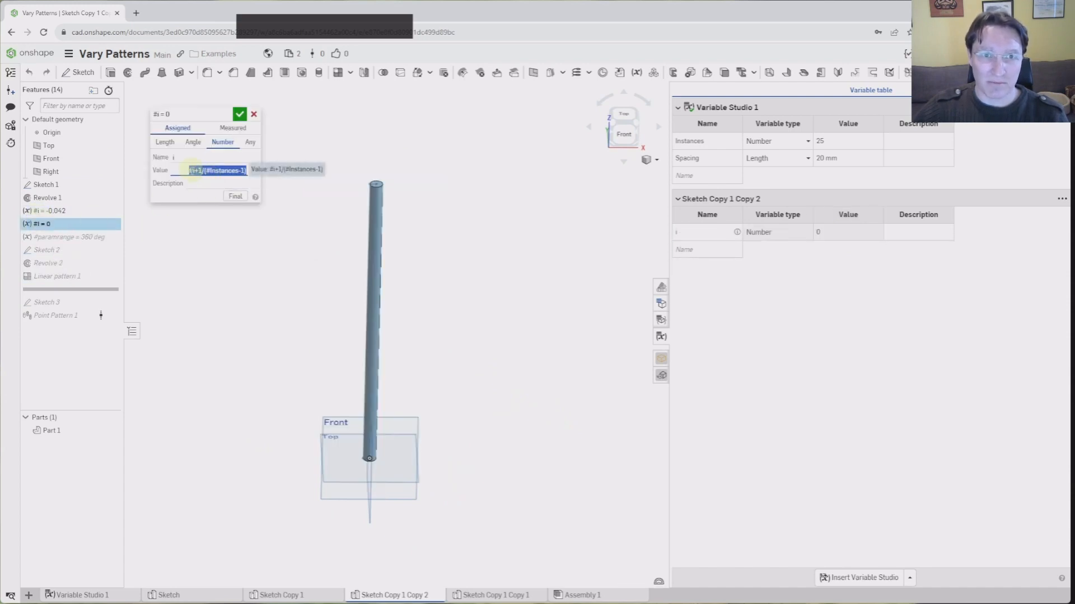
drag(186, 170, 251, 171)
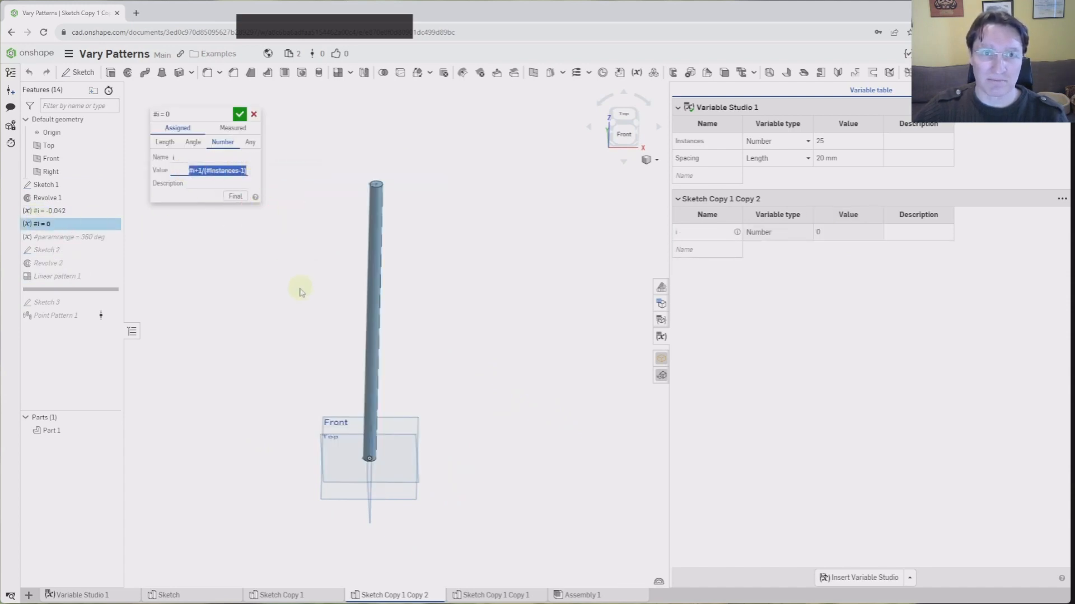
click(254, 115)
key(shift+1)
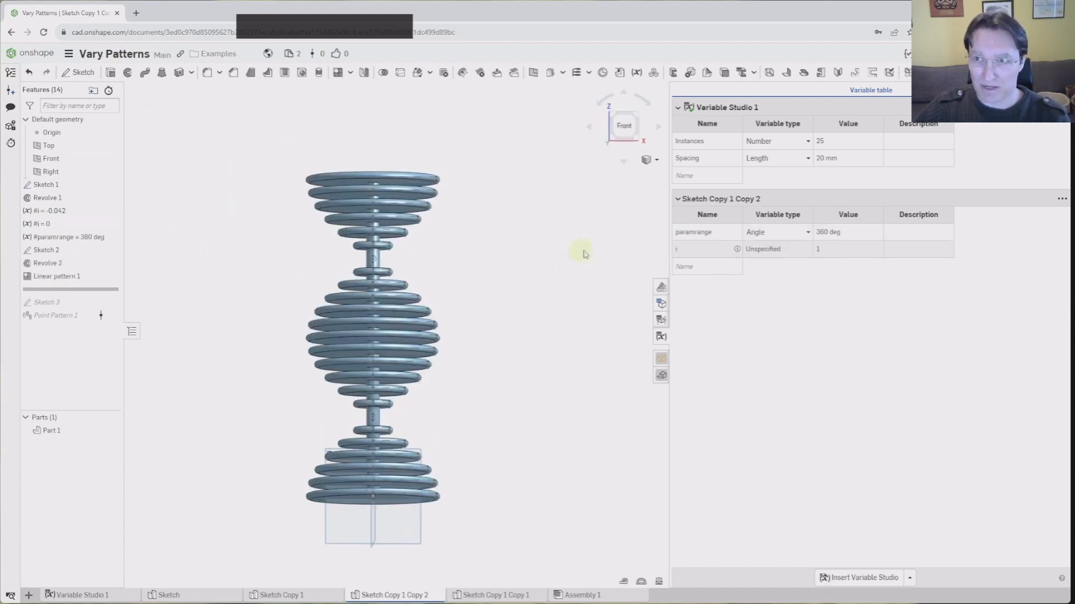
Set Instances to 20 and inspect the two-waisted ring stack from several angles
double_click(843, 145)
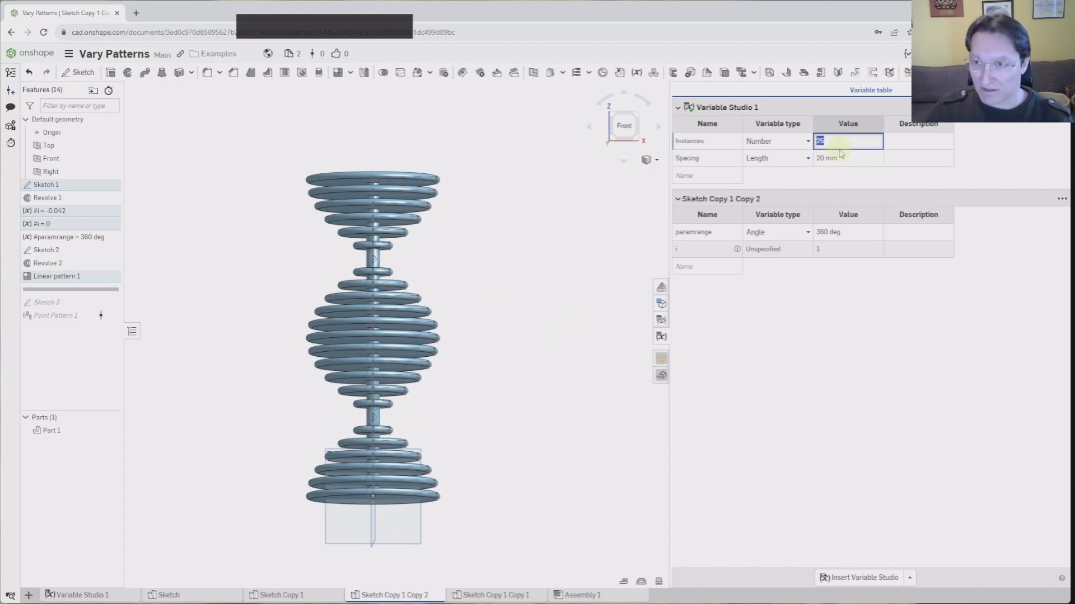
text(20)
key(Return)
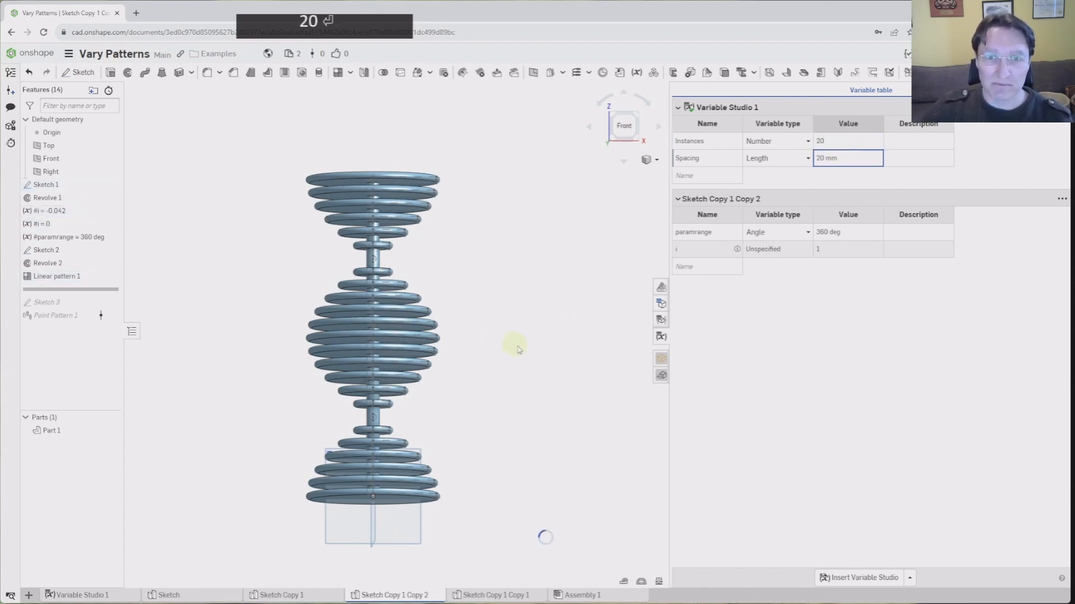
right_drag(508, 311, 472, 386)
right_drag(448, 421, 319, 338)
scroll(431, 347, down, 5)
right_drag(434, 349, 502, 393)
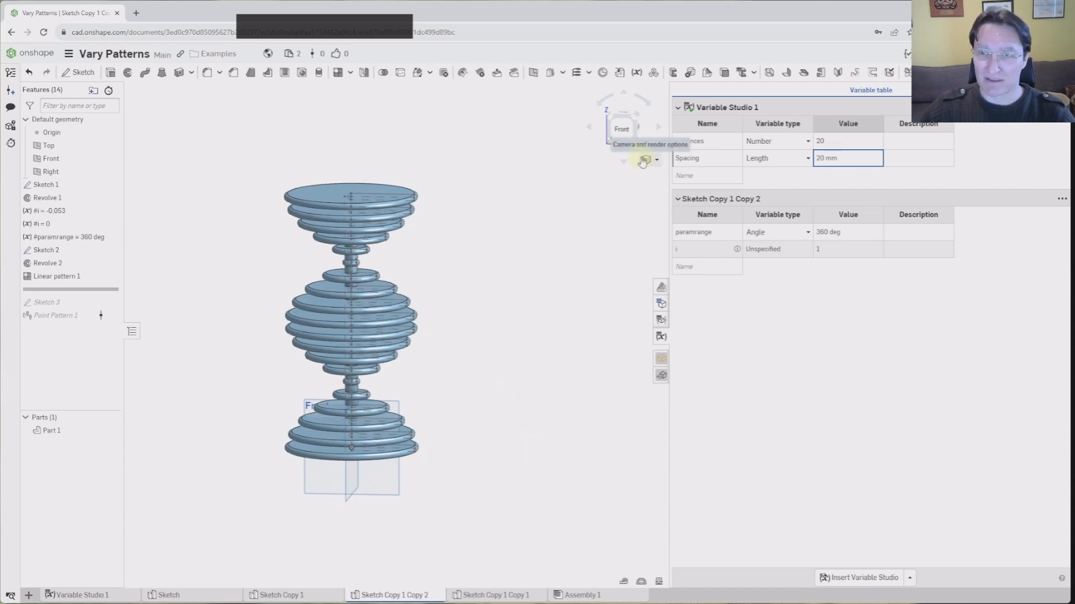
click(622, 133)
middle_drag(572, 336, 574, 329)
scroll(575, 330, down, 5)
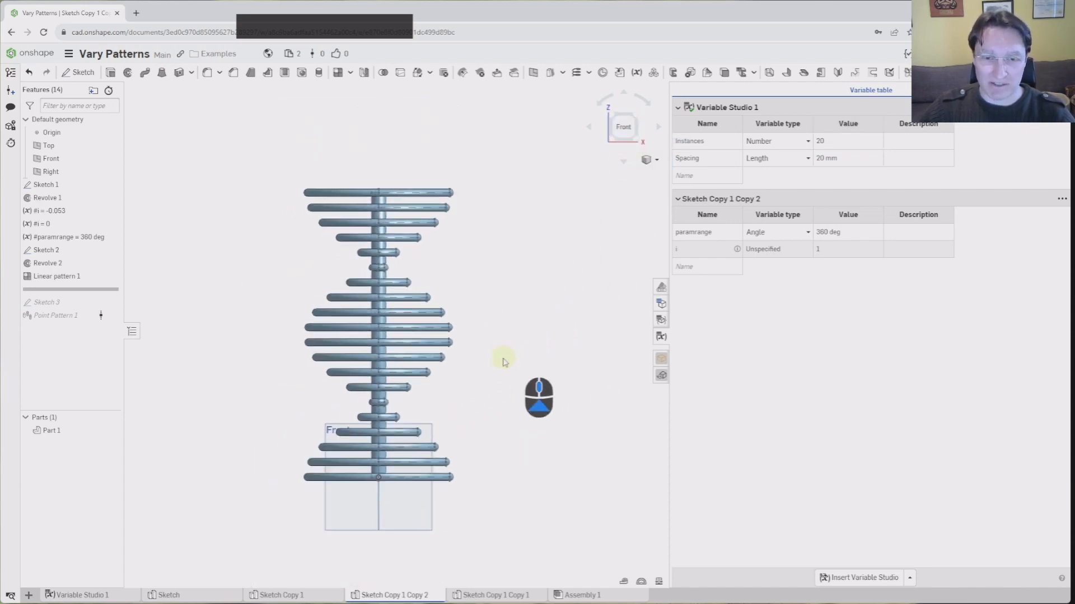